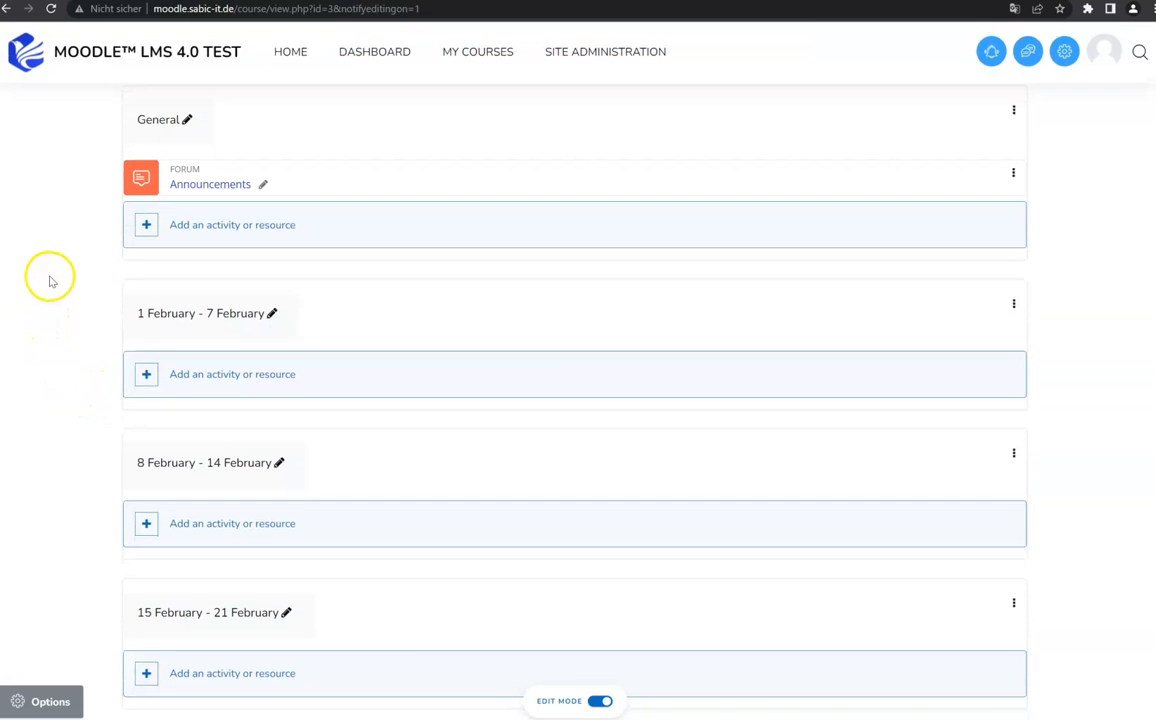
Start adding a File resource to the course's General section, choosing it from the available resource types
click(221, 229)
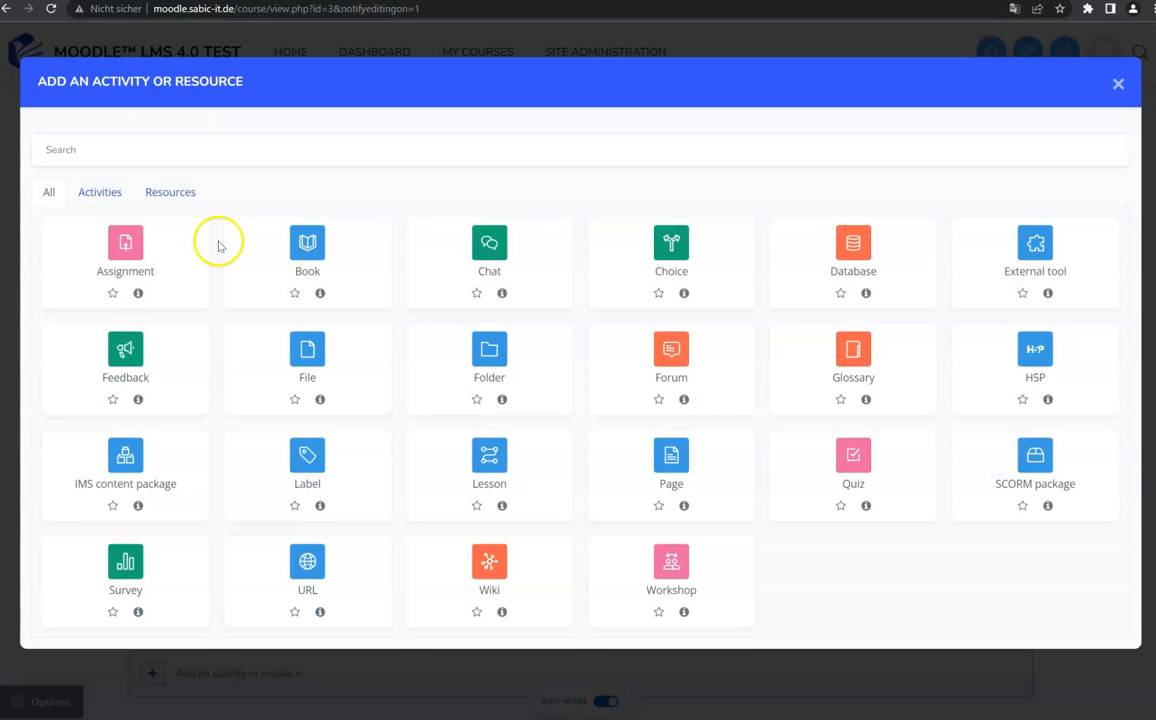
click(178, 199)
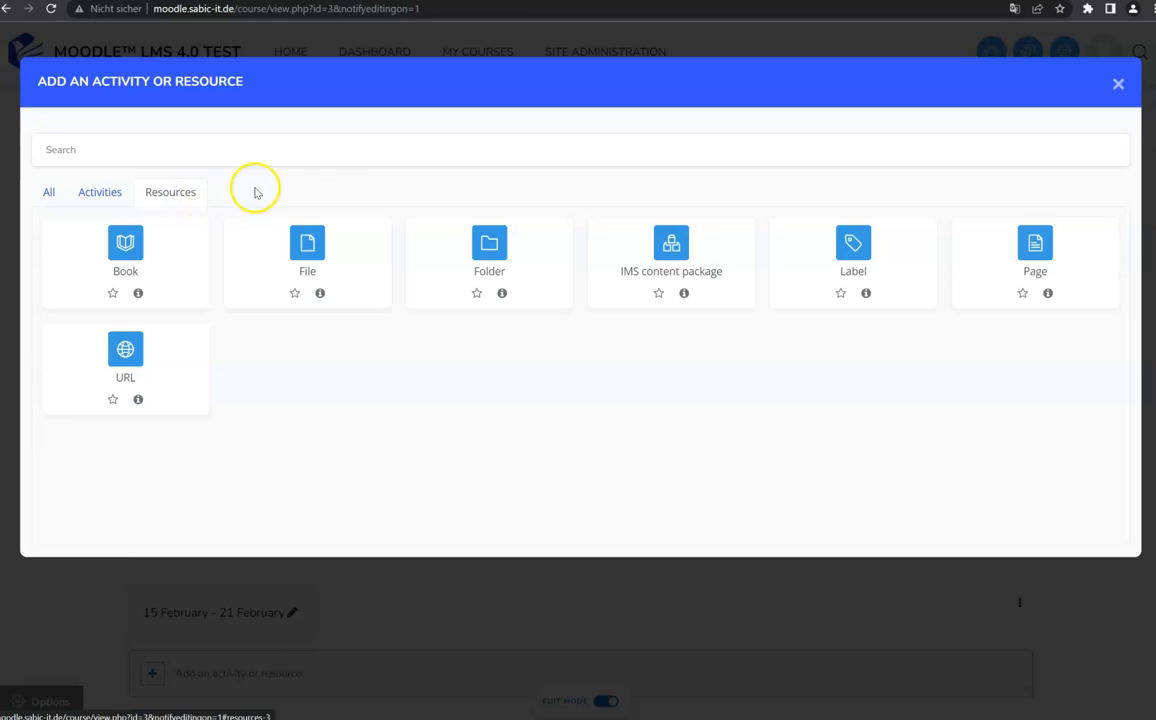
click(330, 267)
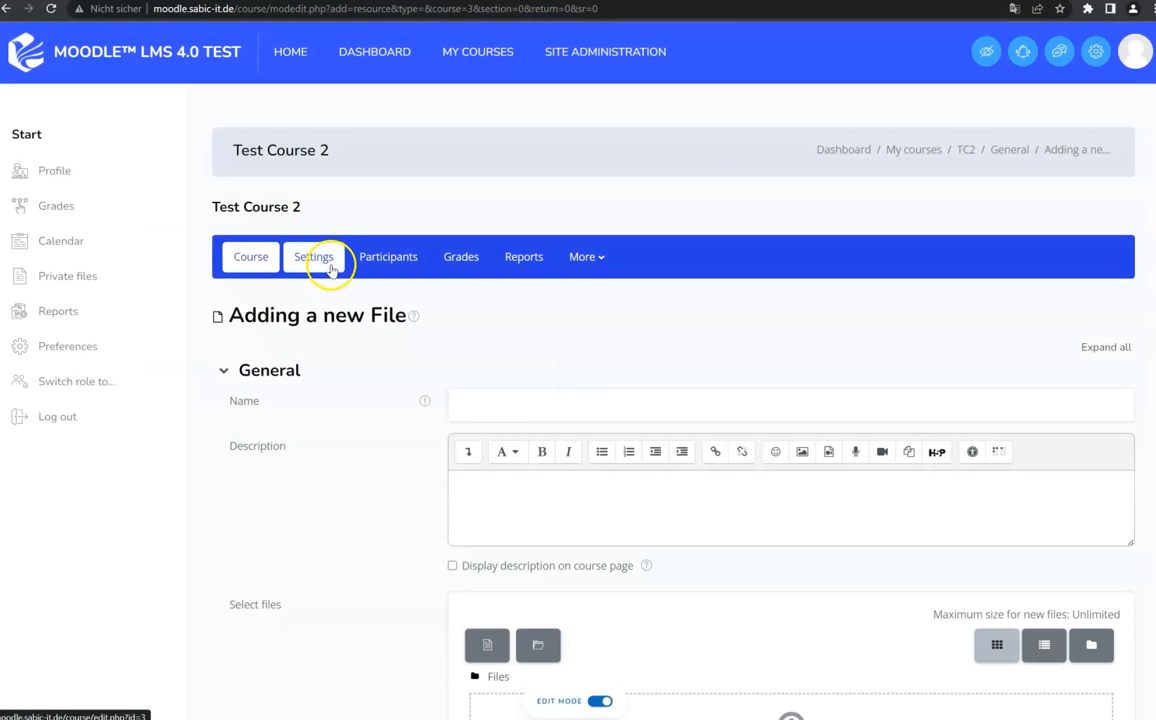
scroll(310, 315, down, 2)
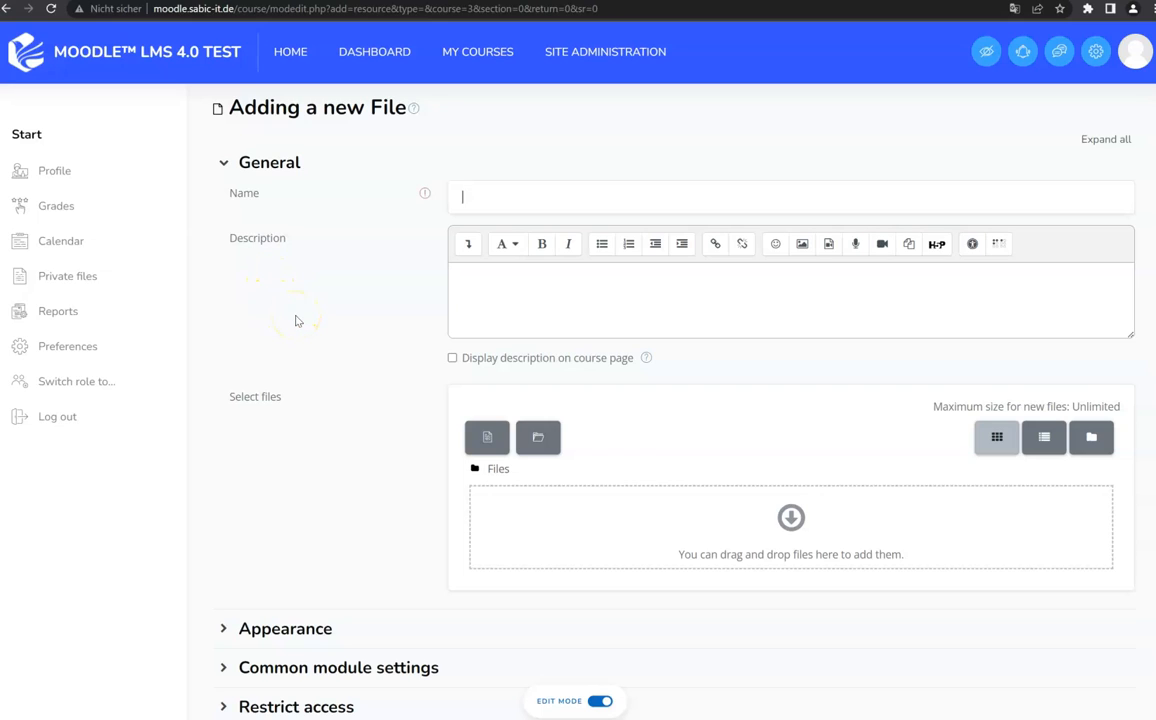
text(Fi)
key(ctrl+a)
text(File 1 Example)
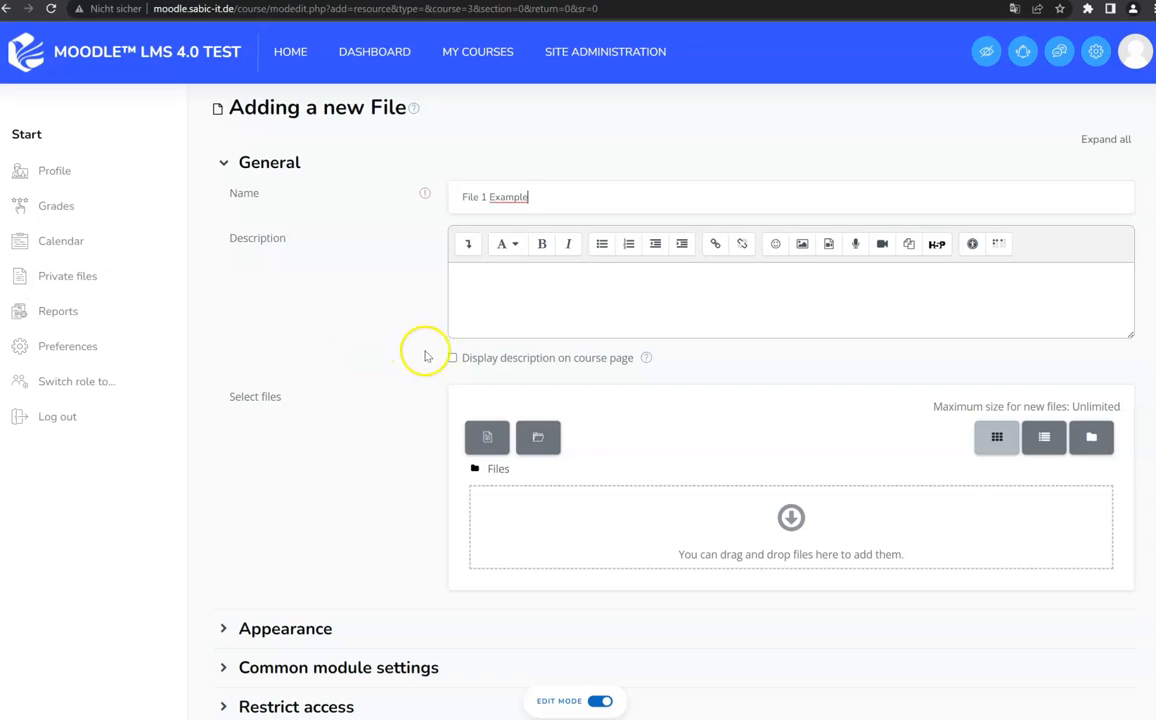
key(ctrl+a)
text(Examp)
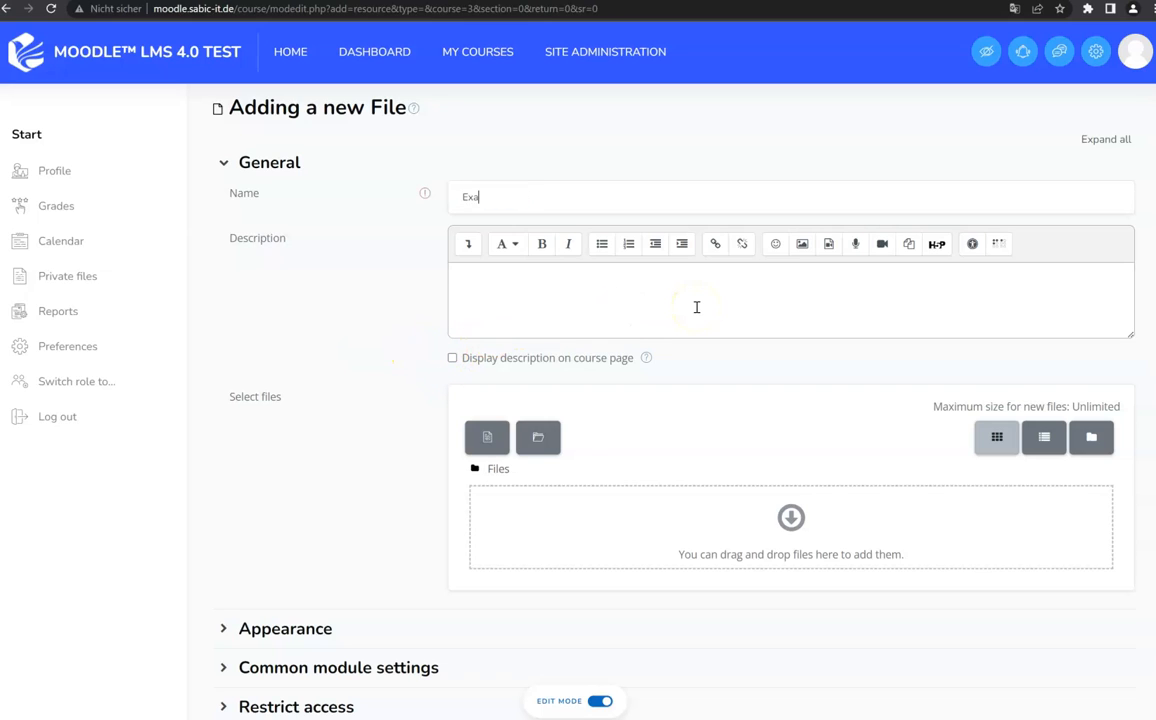
Name the new file resource "Example 1 - File Upload"
key(ctrl+a)
text(Ex)
text(amp)
text(l)
key(BackSpace)
text(ple 1 - File Uplo)
Try the option to display the description on the course page, and turn it off again
scroll(596, 312, down, 1)
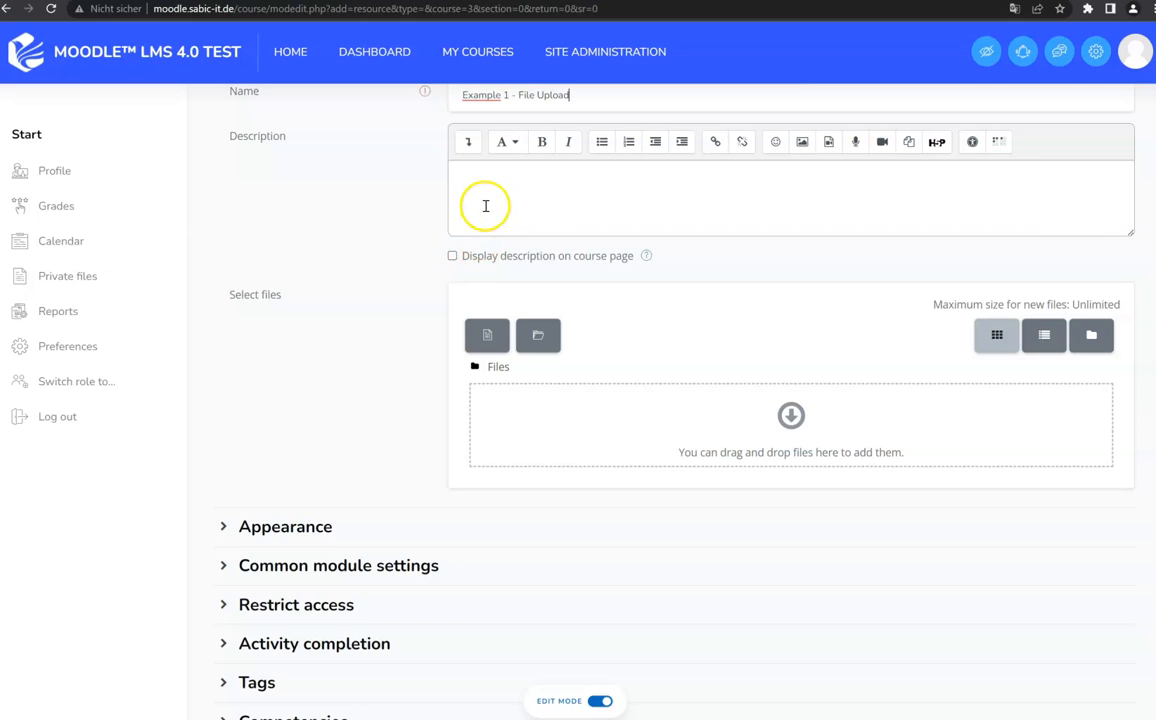
click(452, 256)
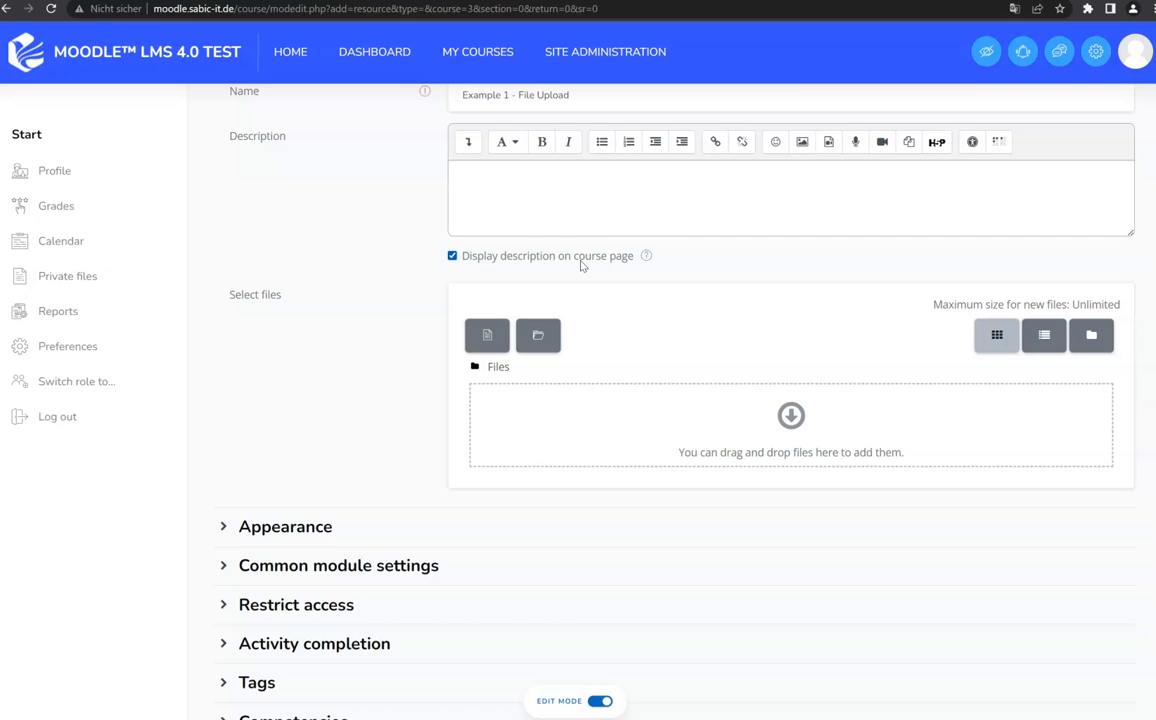
click(452, 257)
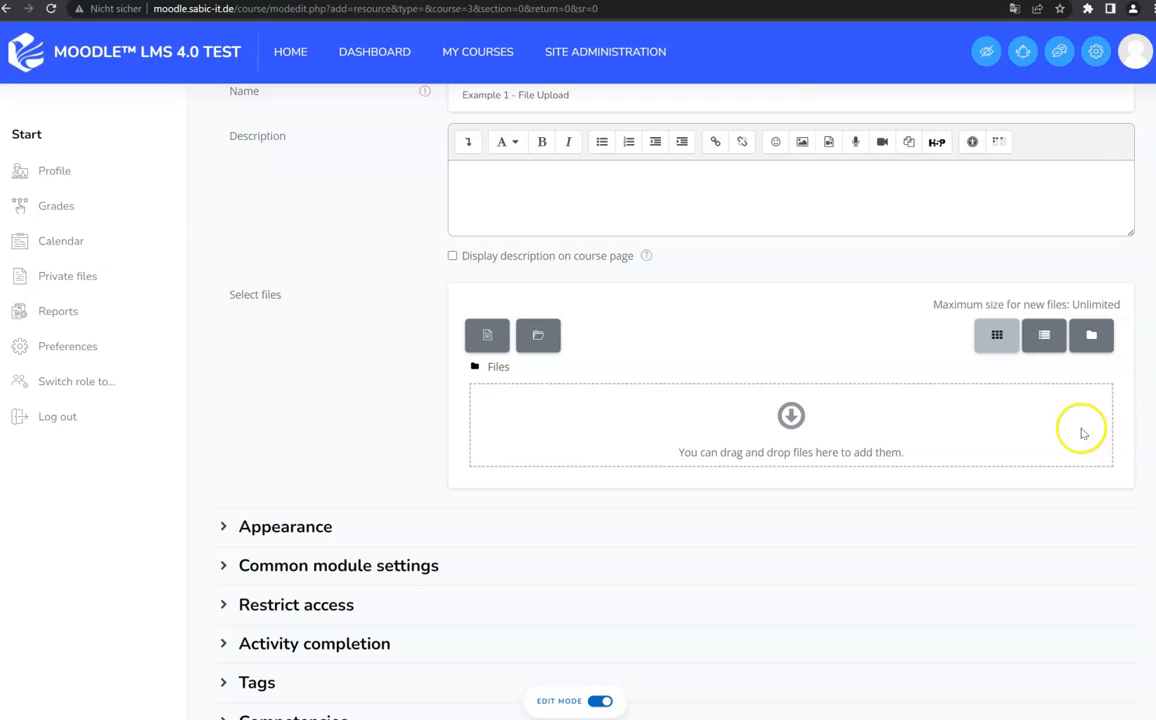
Look at the Content bank source in the file picker and close the picker without choosing a file
click(813, 418)
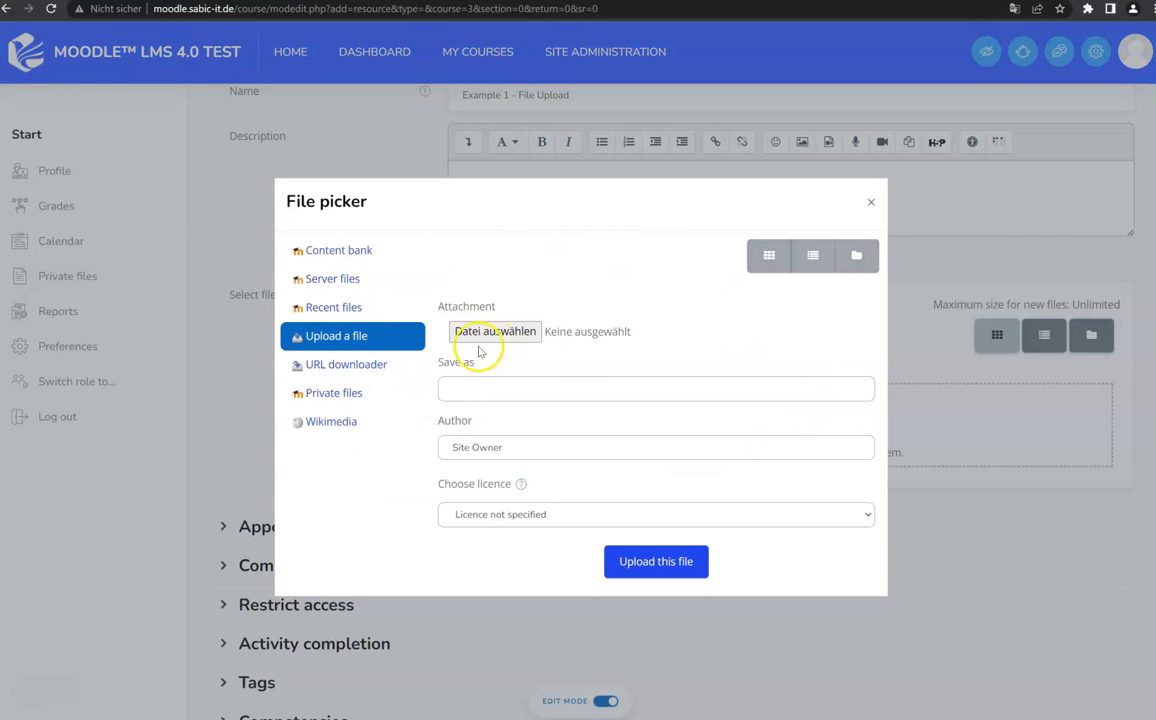
click(361, 250)
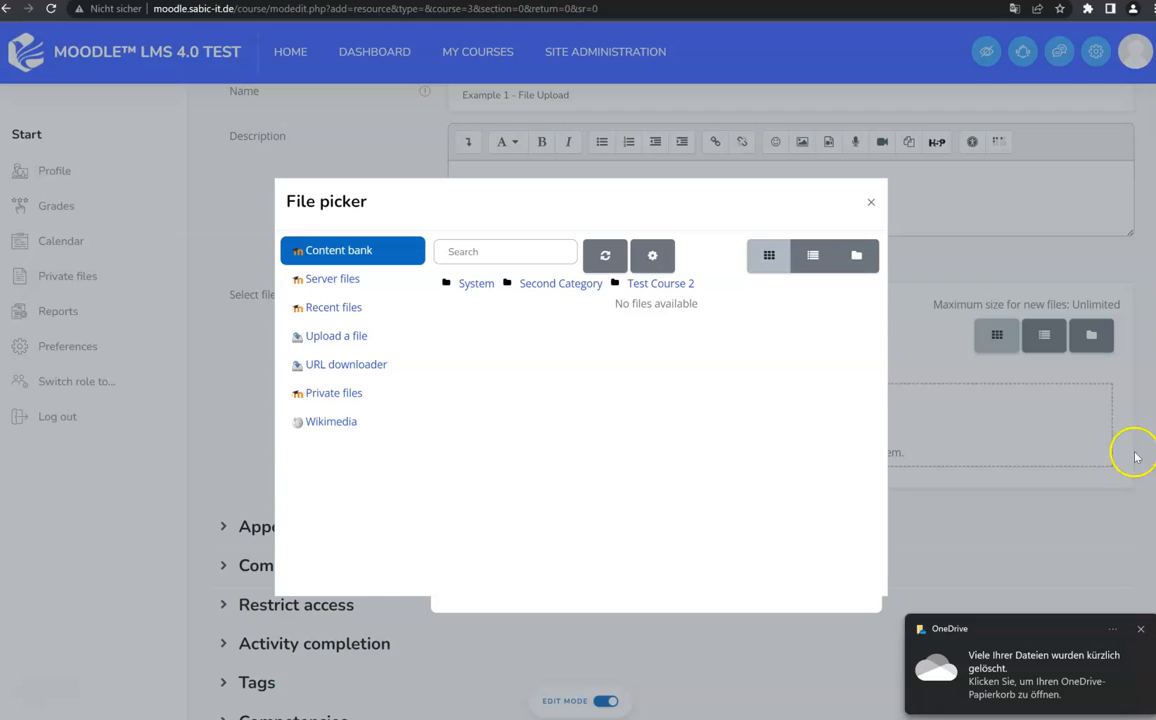
click(1140, 629)
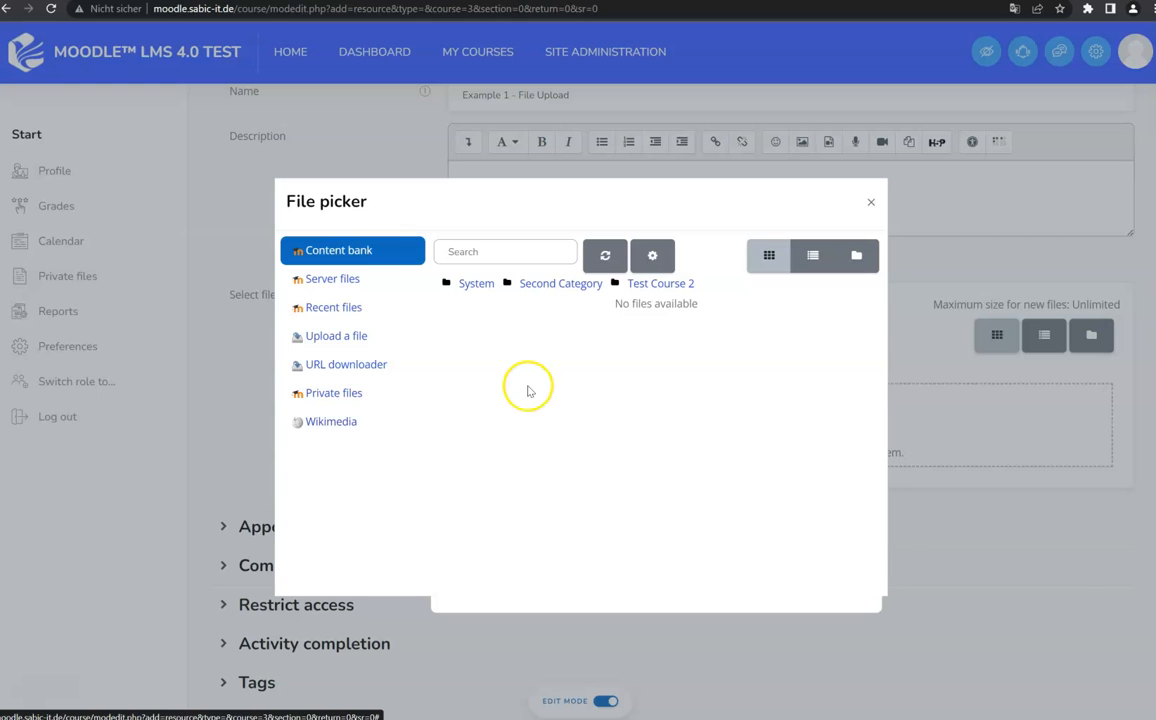
click(870, 202)
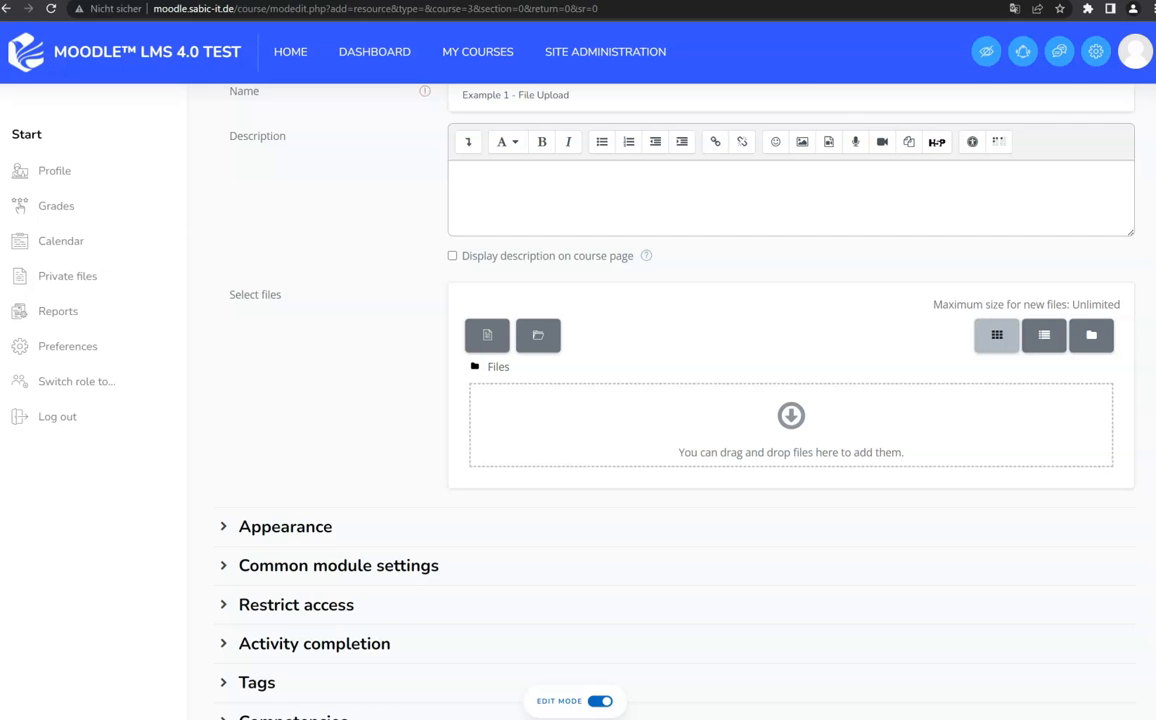
Upload "006 Content Types in Moodle LMS.pdf" from the computer into the resource's file area
drag(1000, 300, 833, 400)
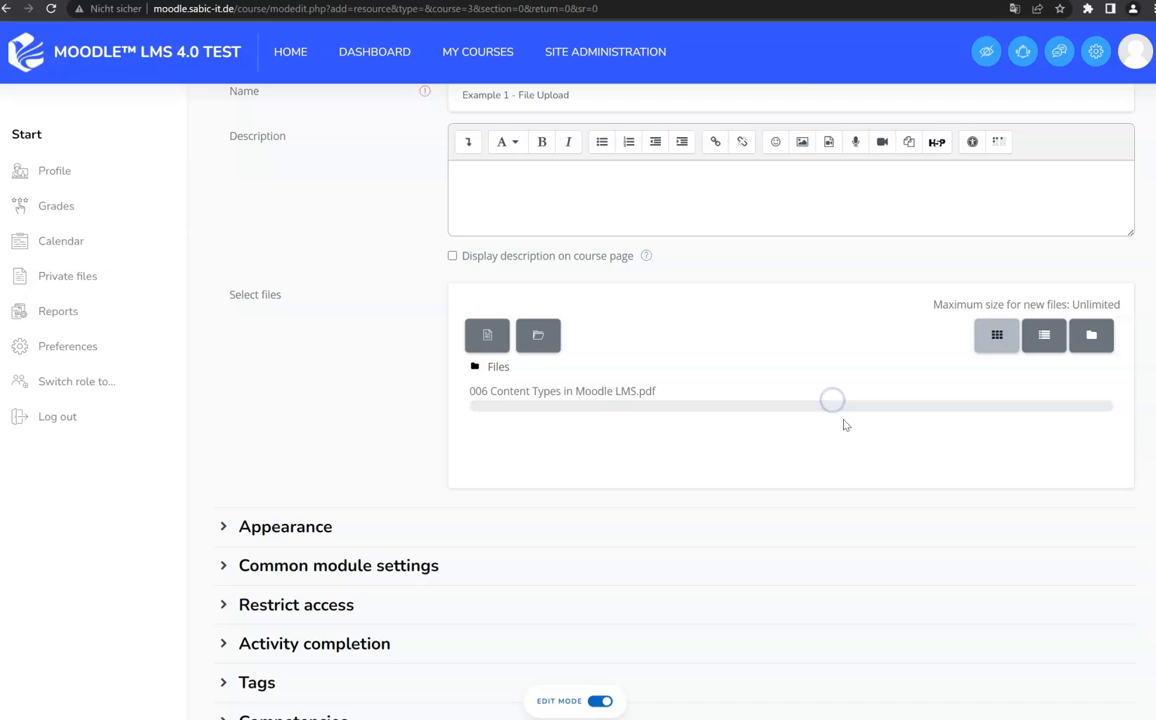
Expand the Appearance settings including the additional options, review the Display choices and keep Automatic
scroll(297, 377, down, 2)
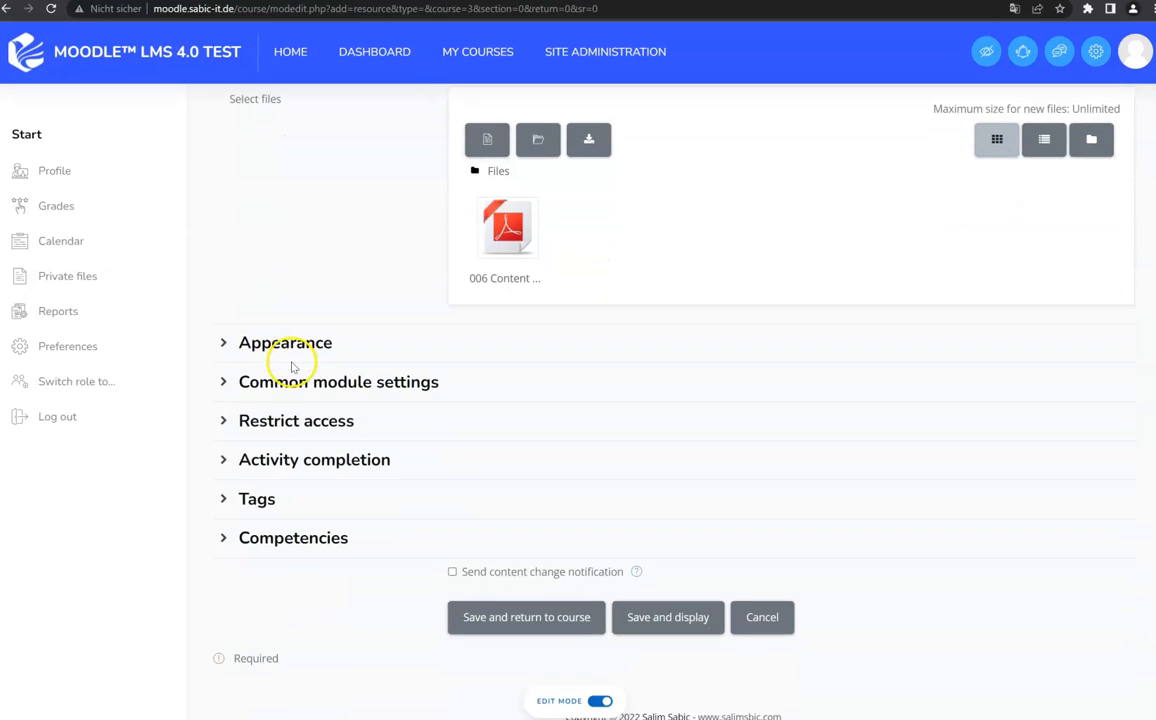
click(295, 345)
scroll(289, 358, down, 1)
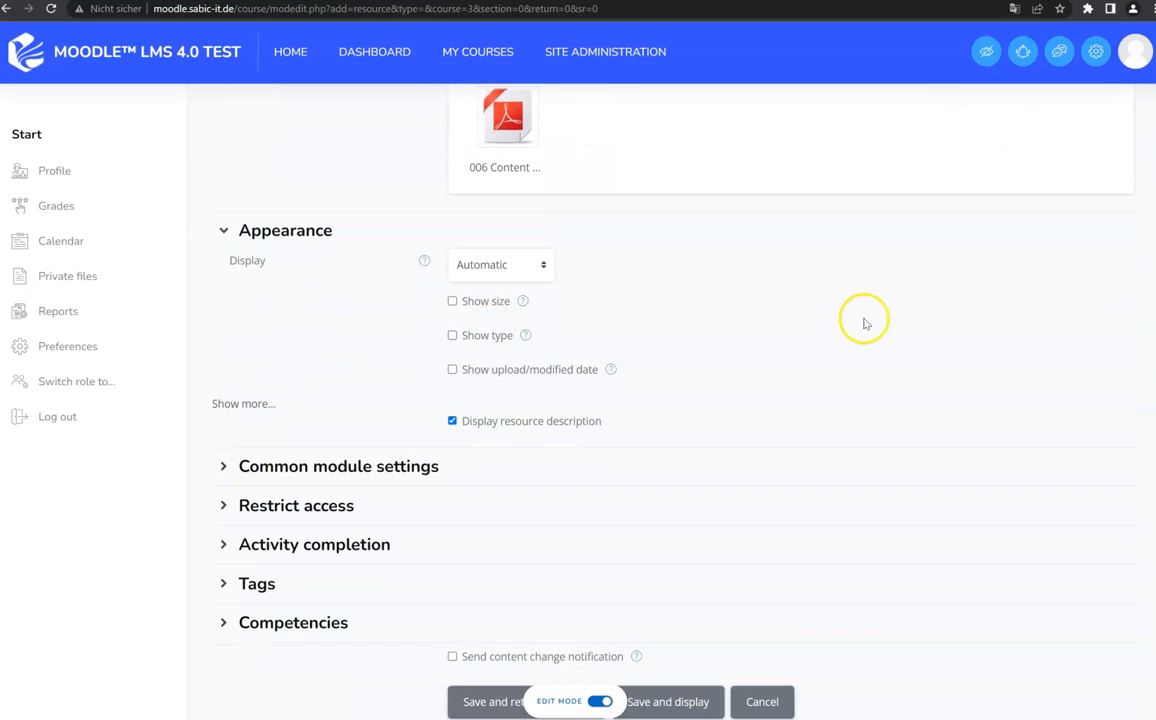
click(241, 403)
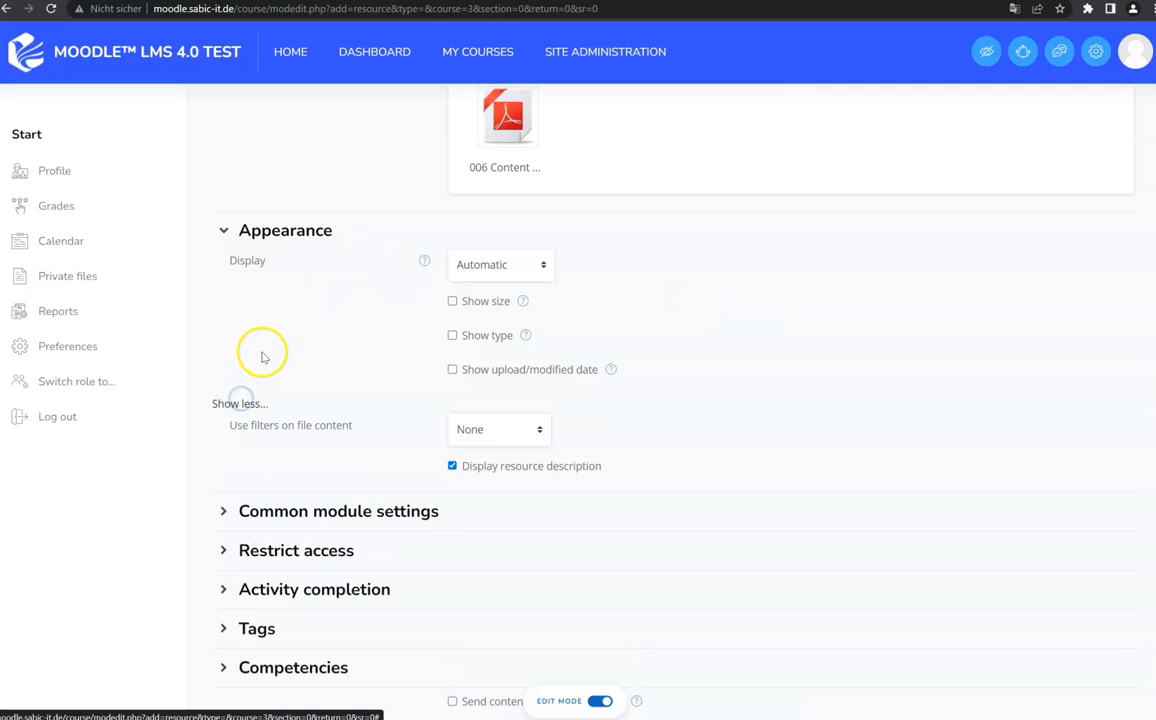
scroll(470, 240, down, 1)
click(485, 166)
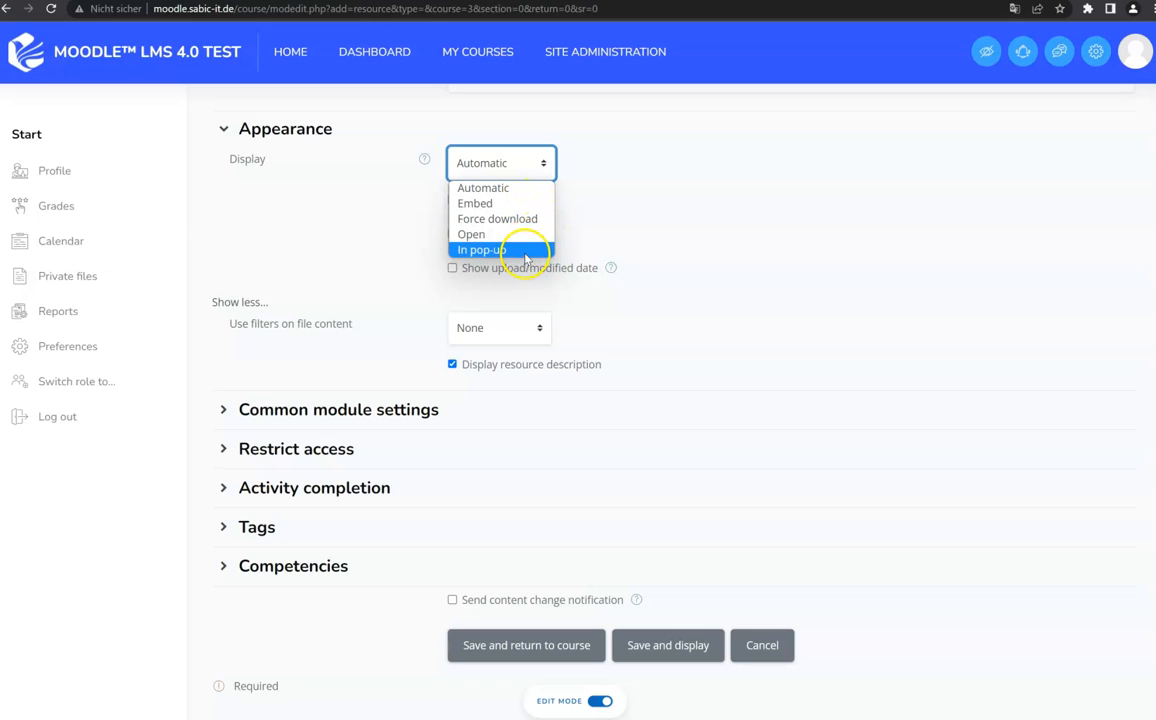
click(523, 188)
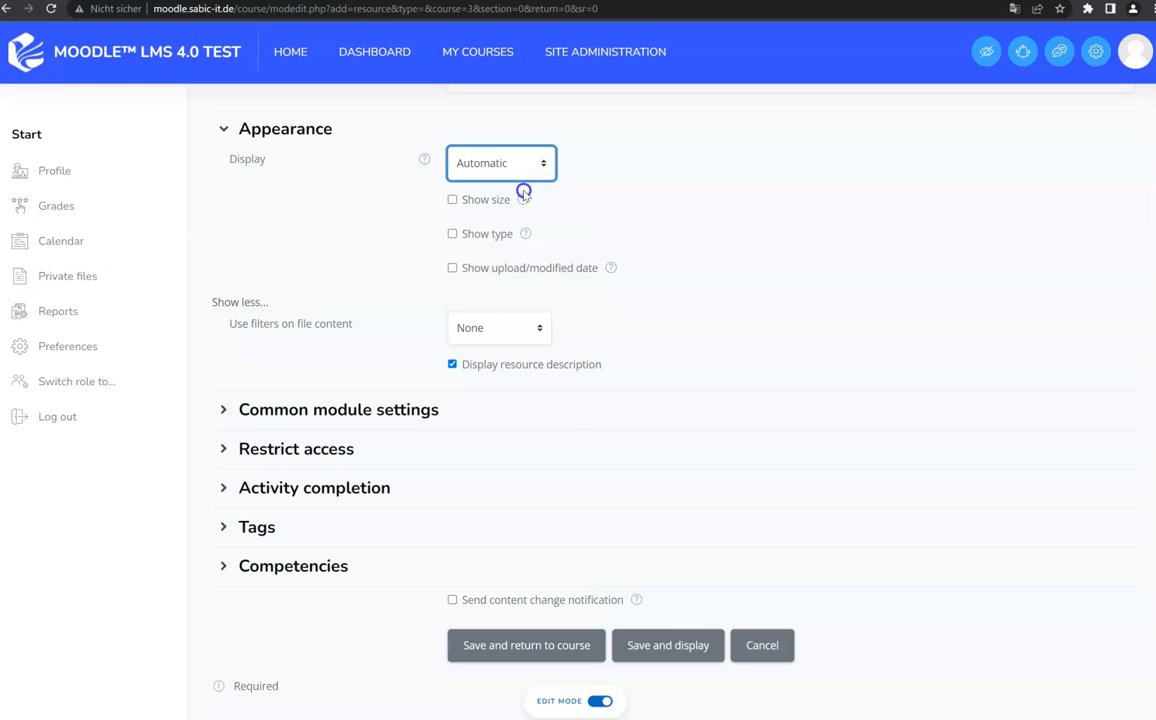
click(680, 231)
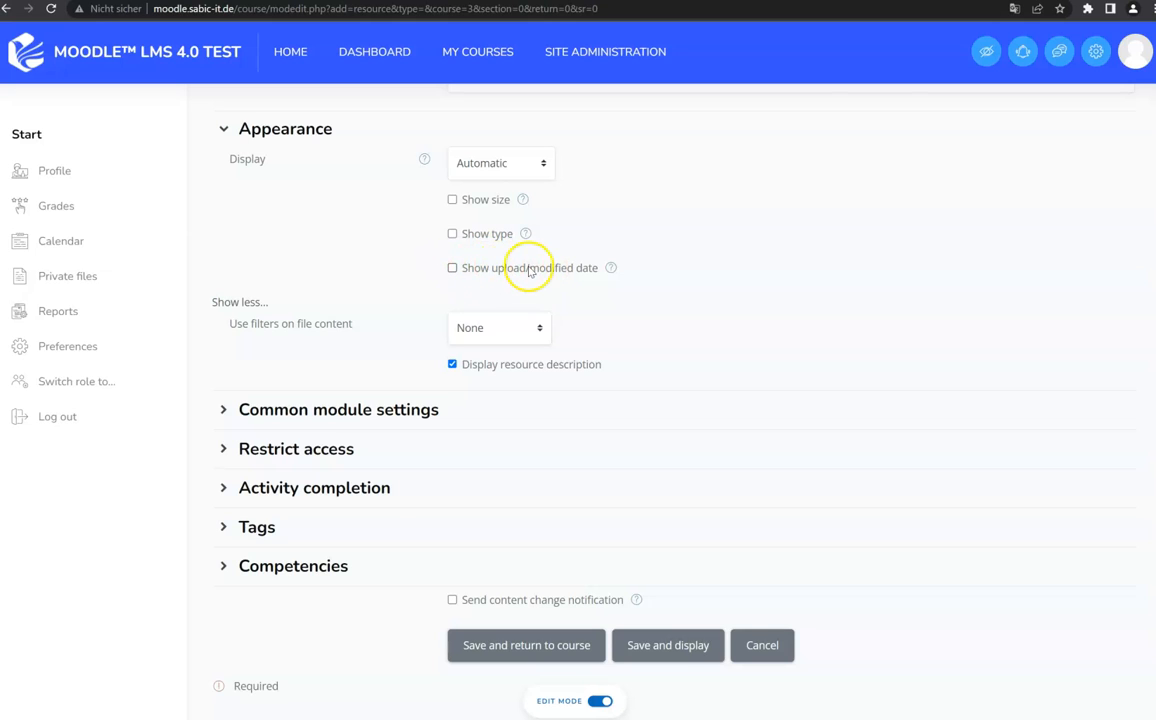
Review the choices for using filters on file content without changing the setting
scroll(550, 270, down, 1)
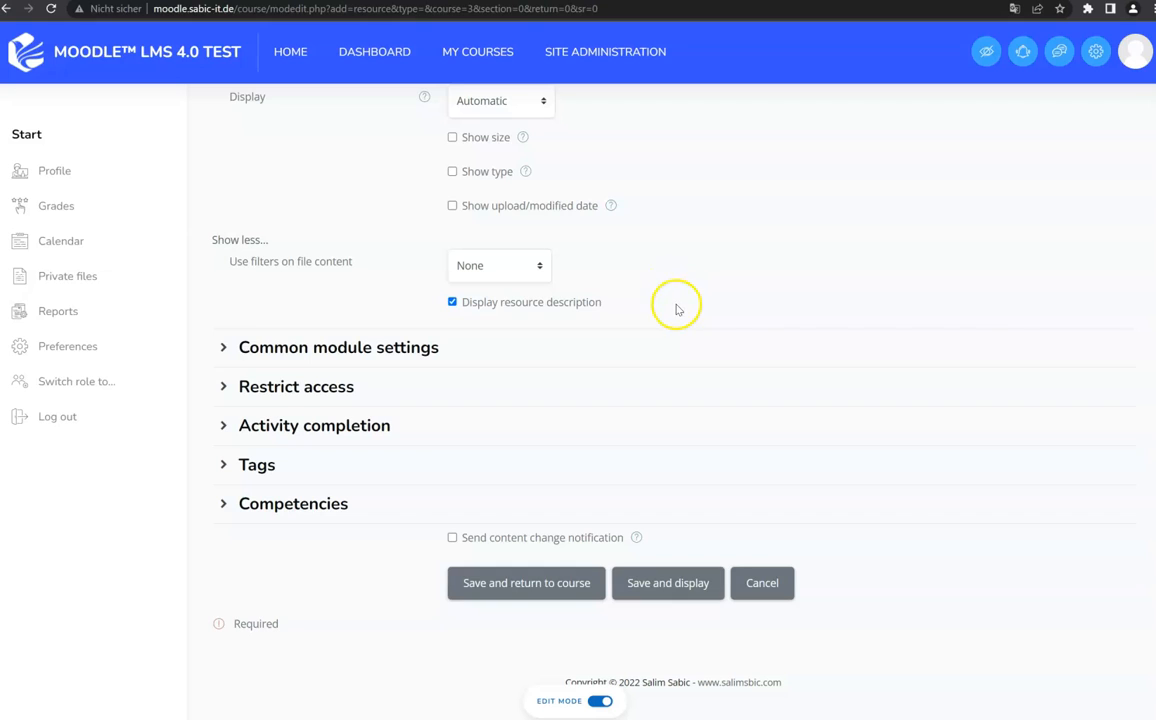
click(508, 268)
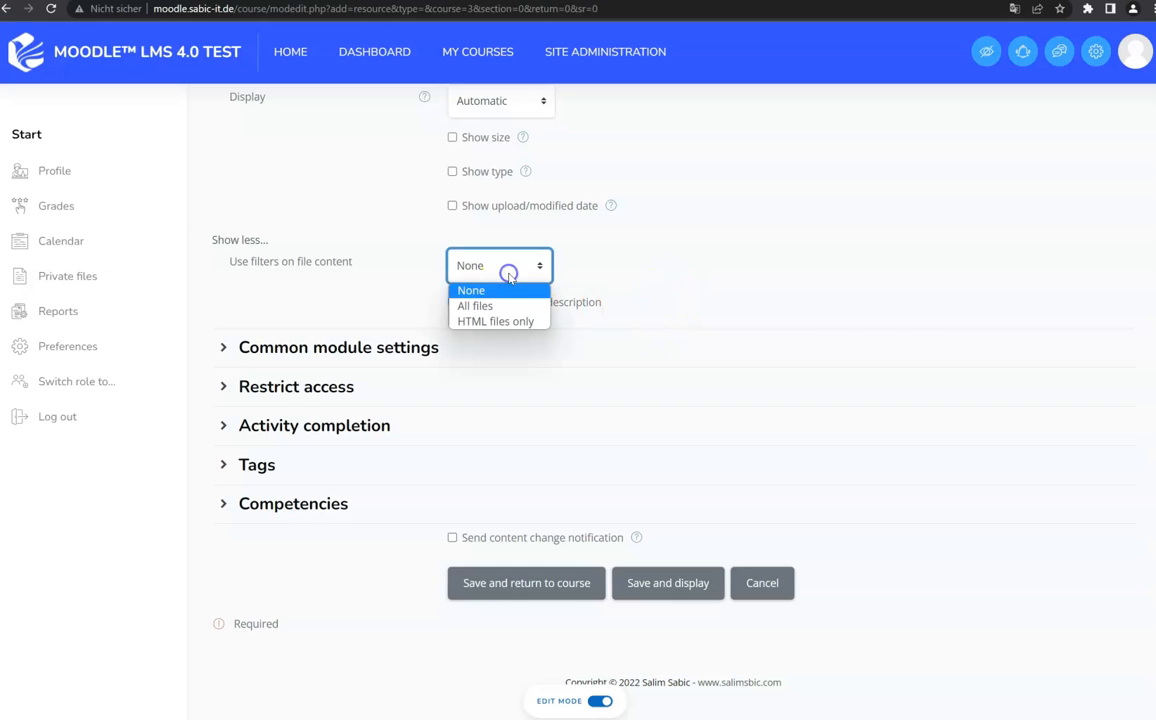
click(646, 270)
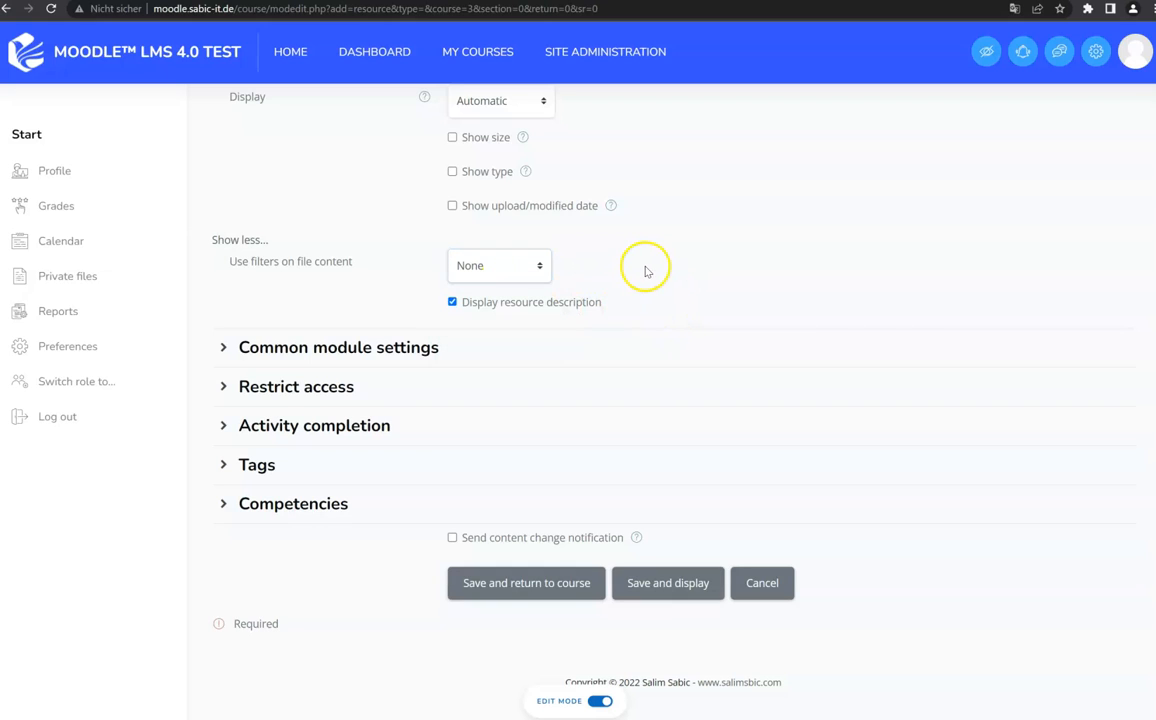
Expand the Common module settings and review the Availability choices without changing the setting
click(320, 347)
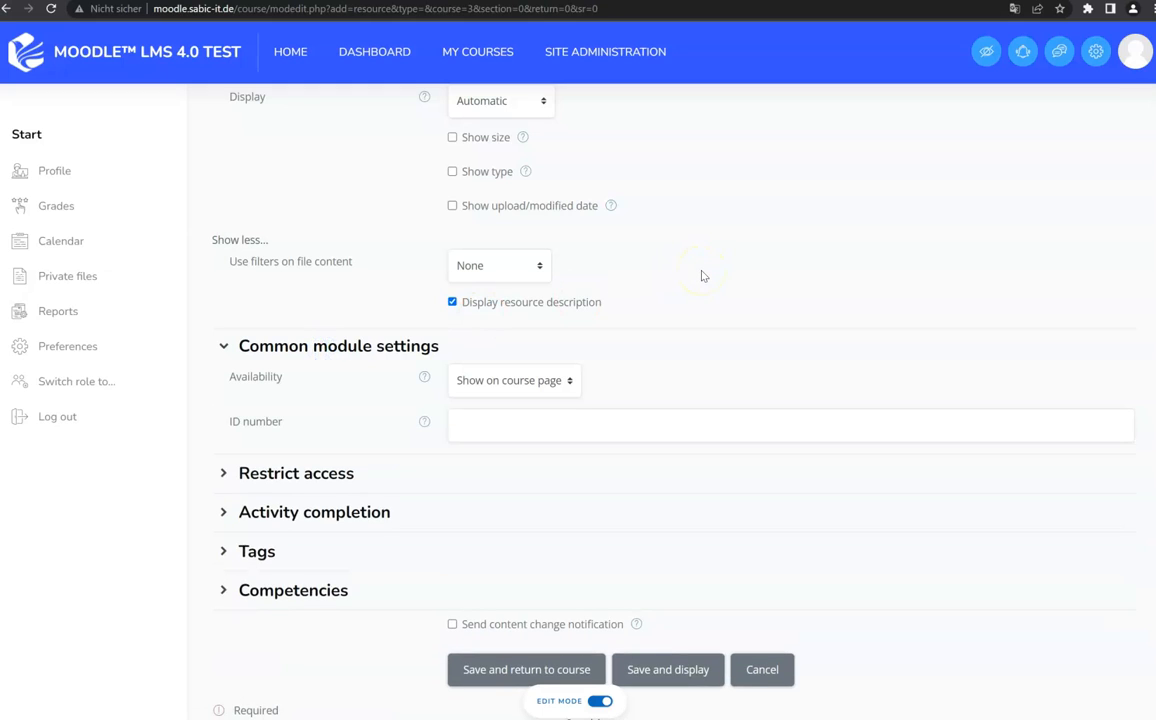
scroll(700, 276, down, 1)
click(574, 294)
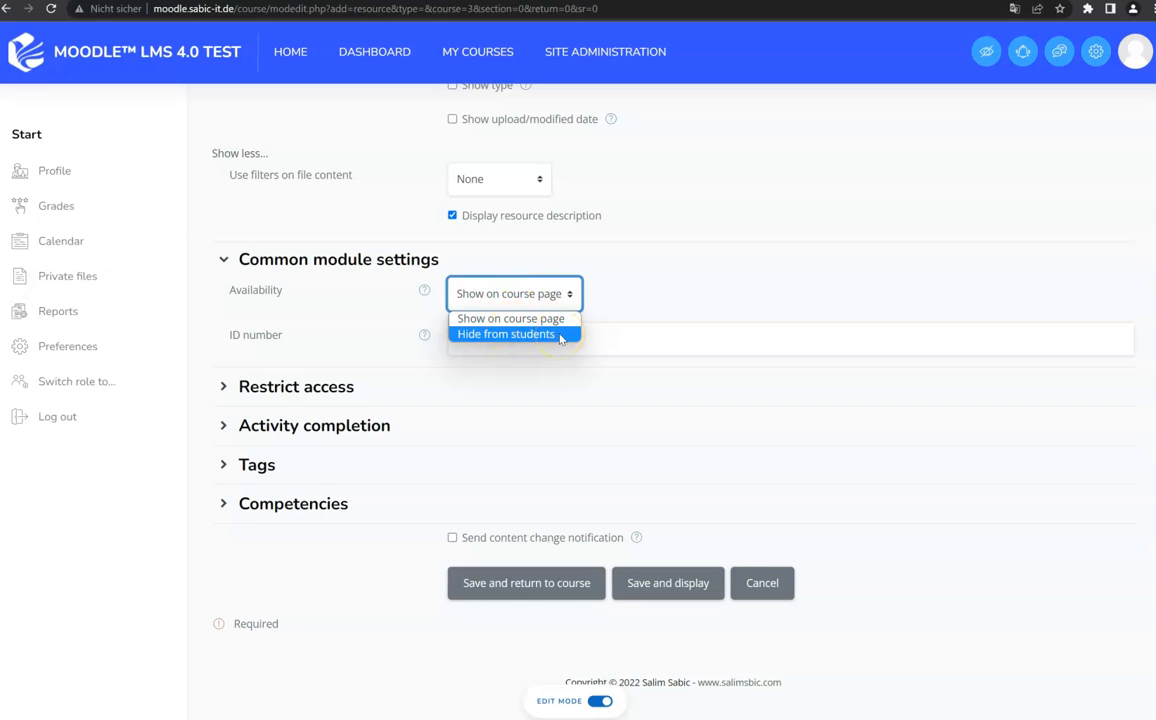
click(694, 284)
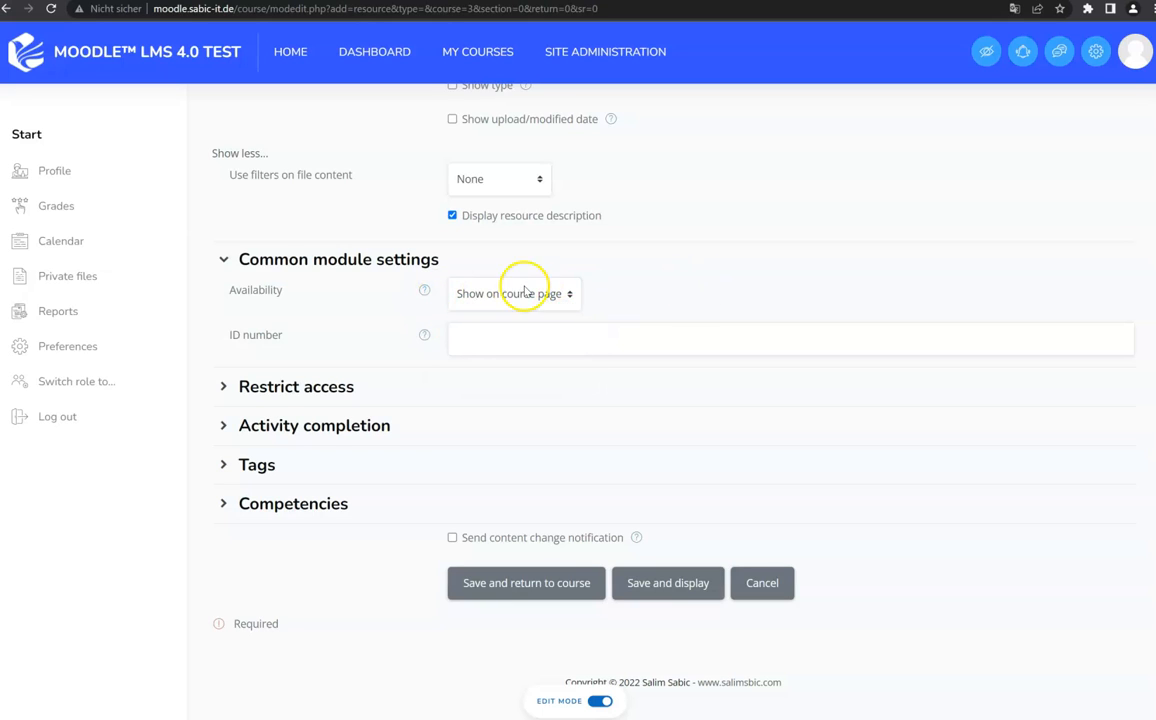
Try a Grade restriction under Restrict access, check its must and must not choices, and remove the restriction
click(289, 388)
scroll(300, 370, down, 1)
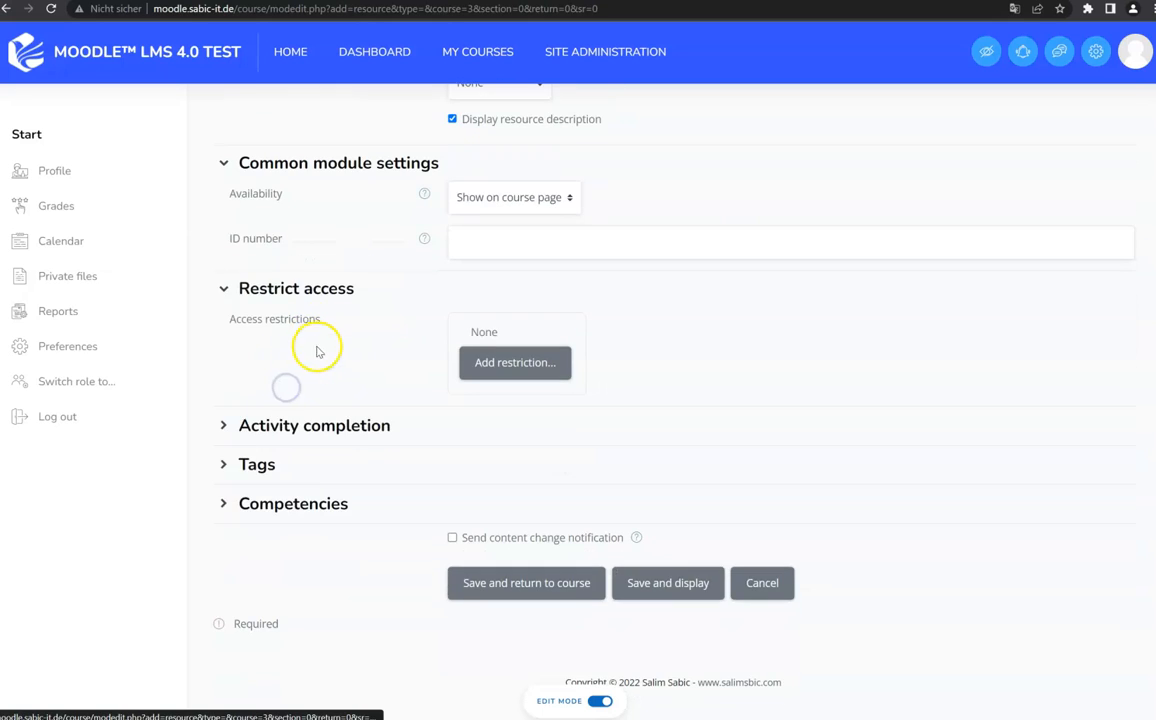
click(512, 364)
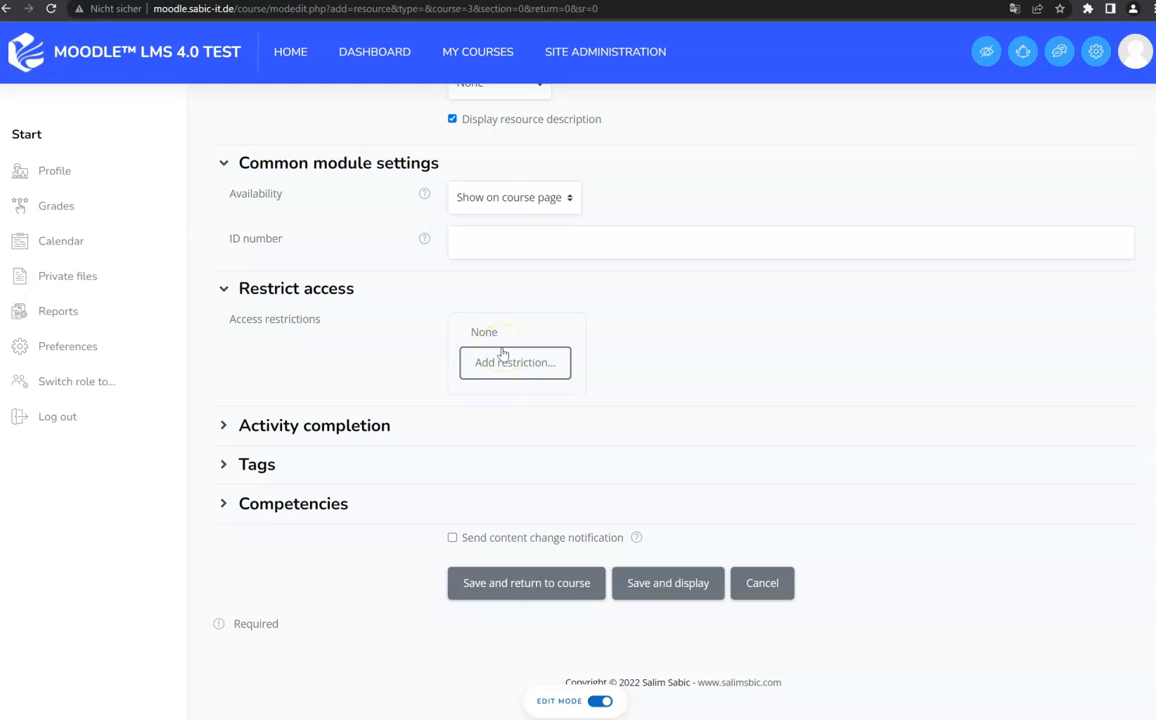
click(479, 362)
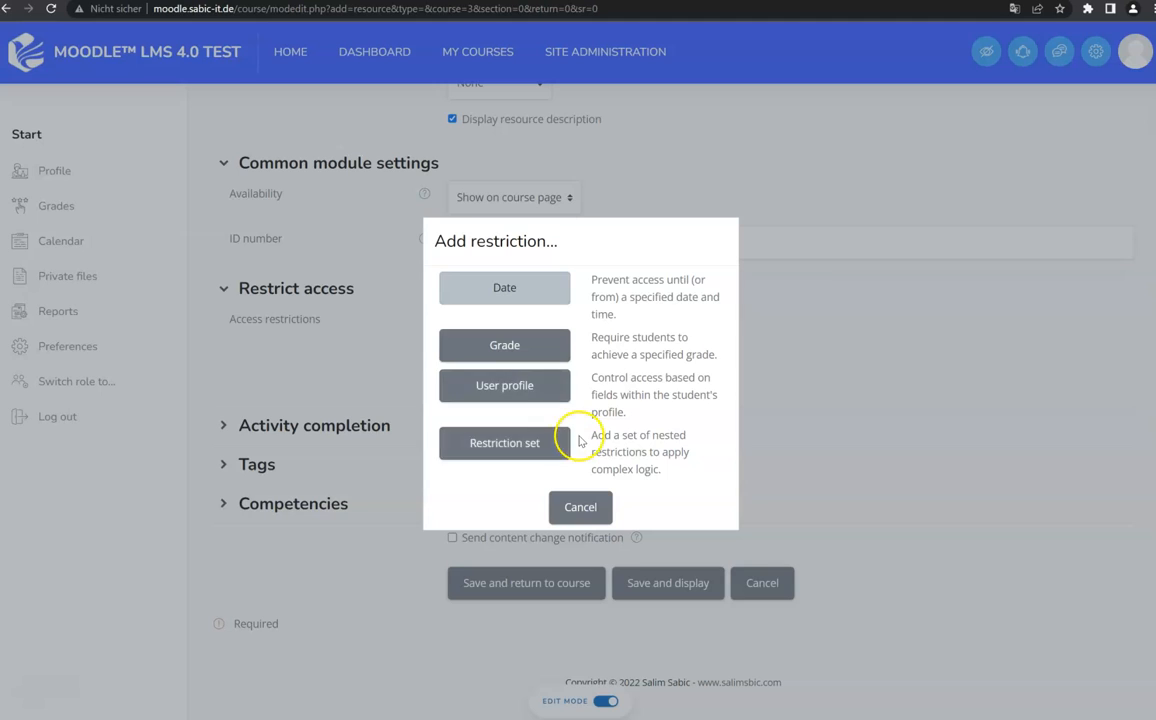
click(532, 343)
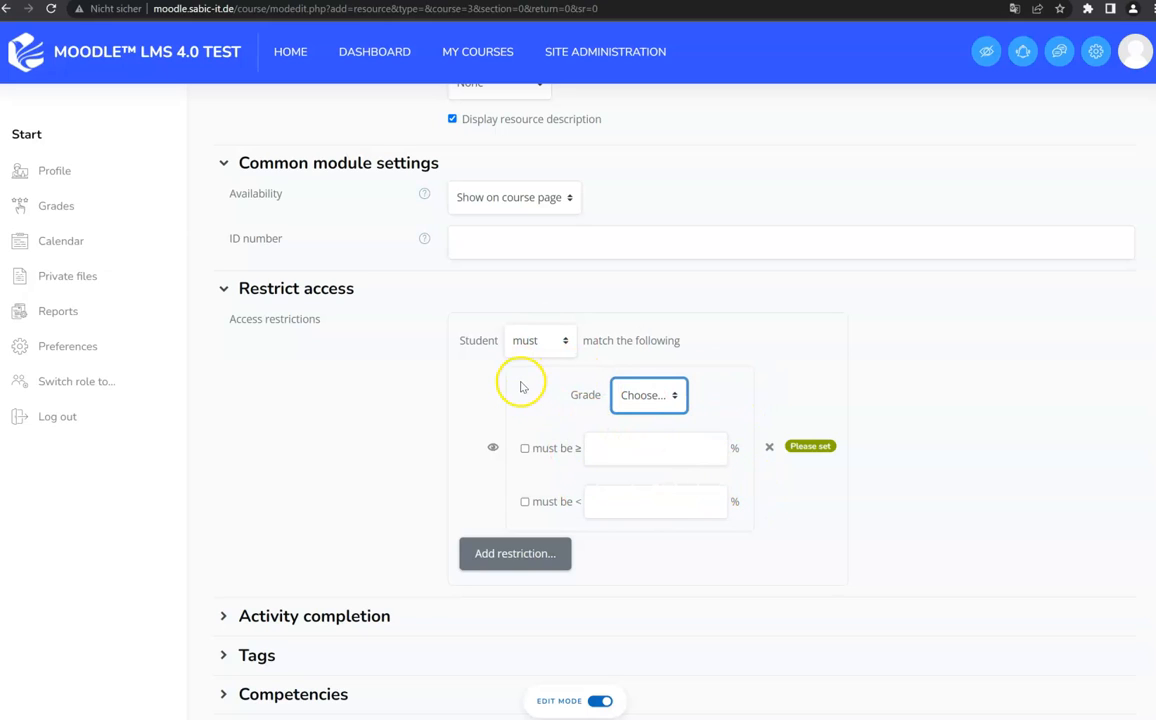
click(537, 341)
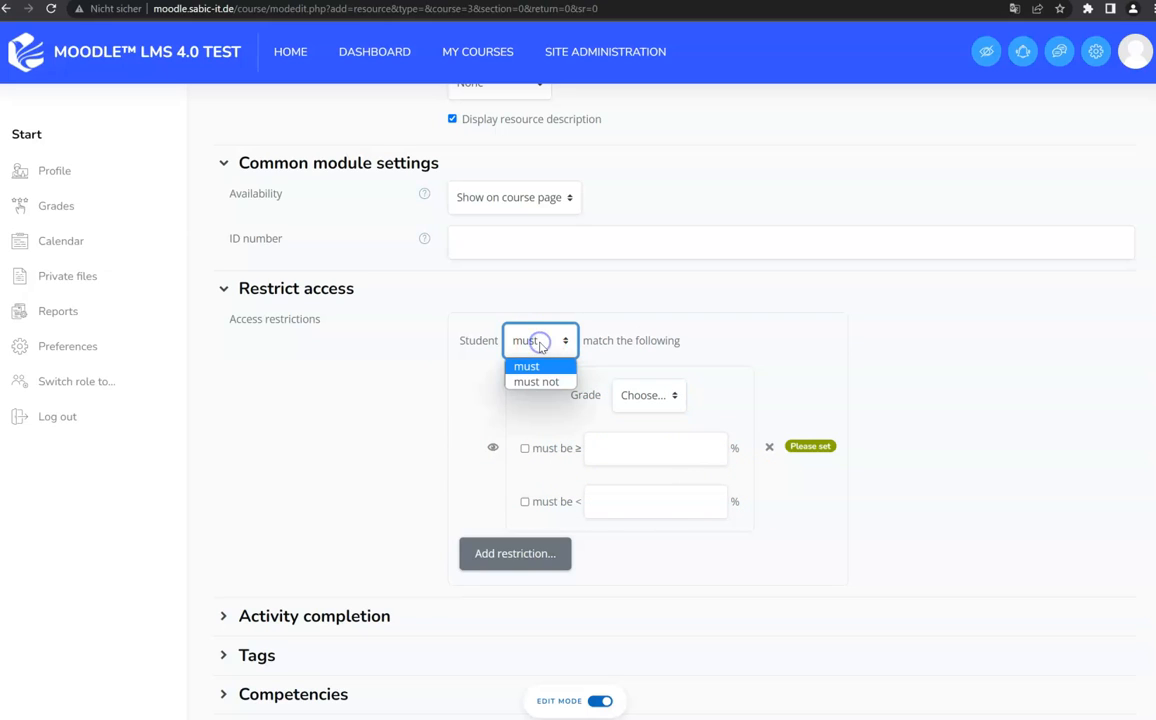
click(540, 344)
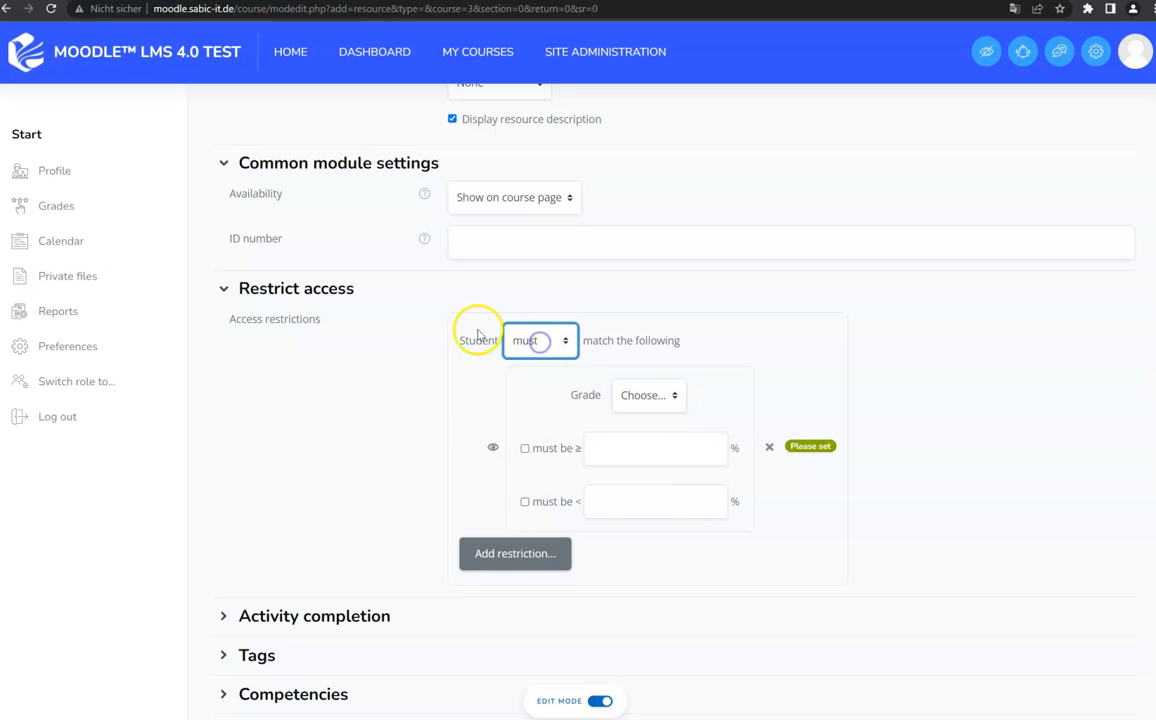
click(770, 448)
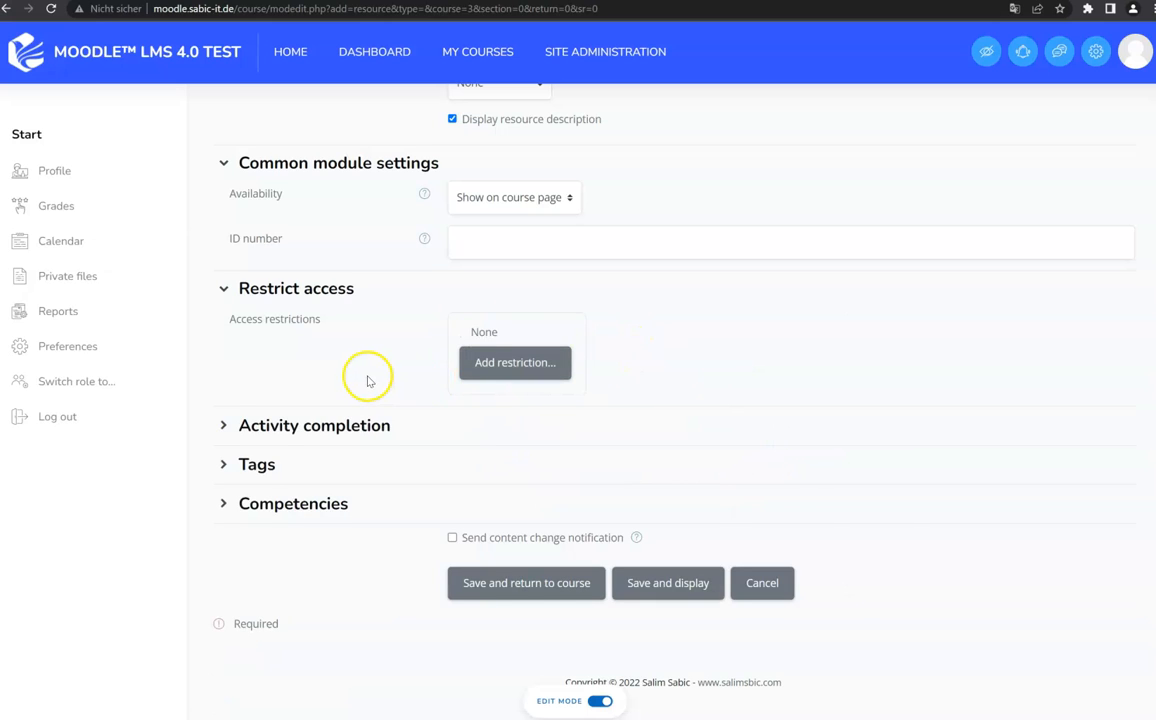
Expand the Activity completion settings and set Completion tracking to "Show activity as complete when conditions are met"
click(338, 422)
scroll(345, 390, down, 1)
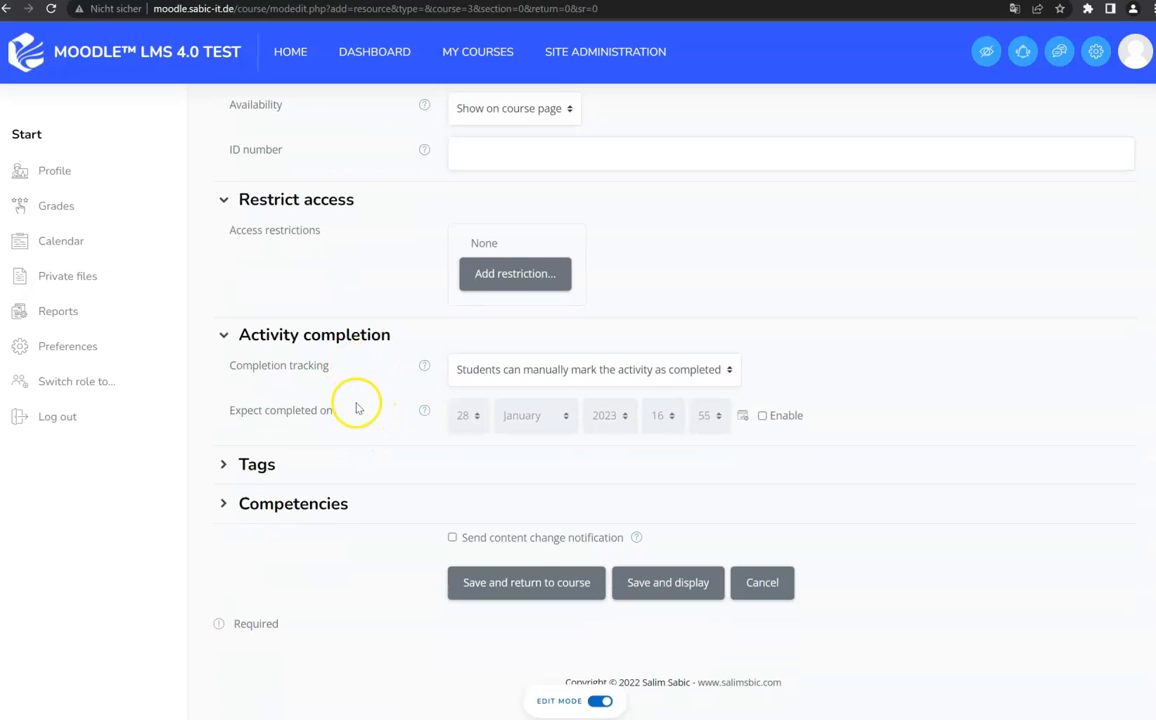
click(485, 371)
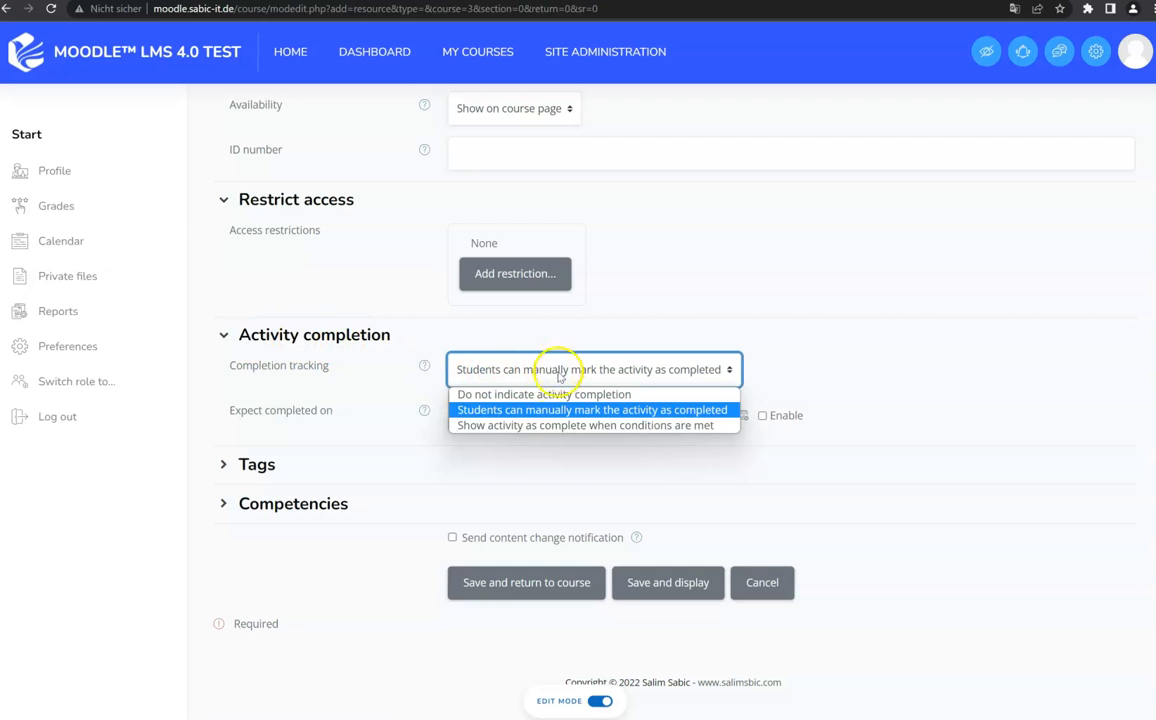
click(598, 428)
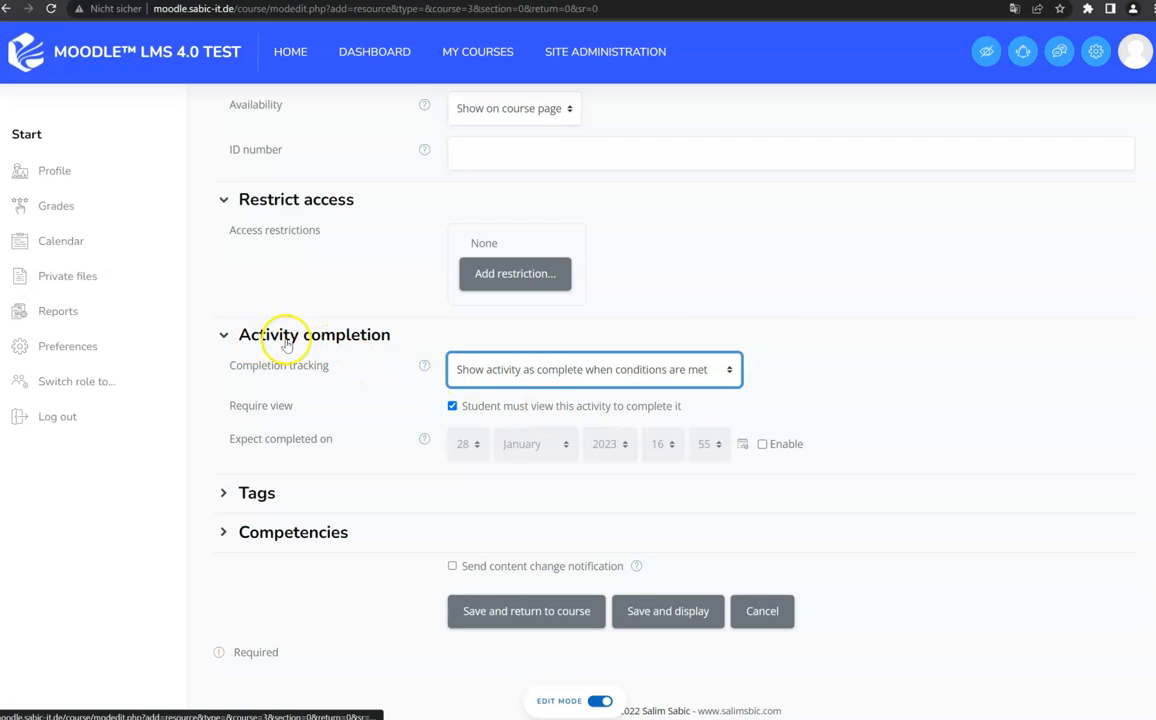
click(500, 370)
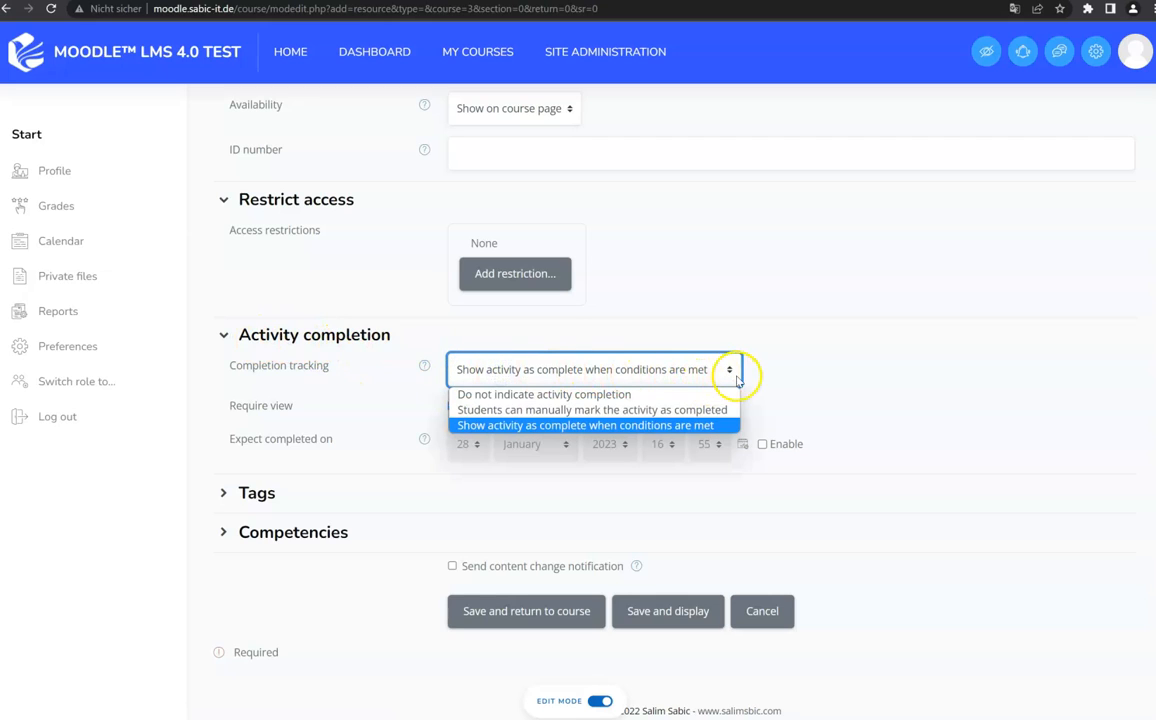
click(735, 430)
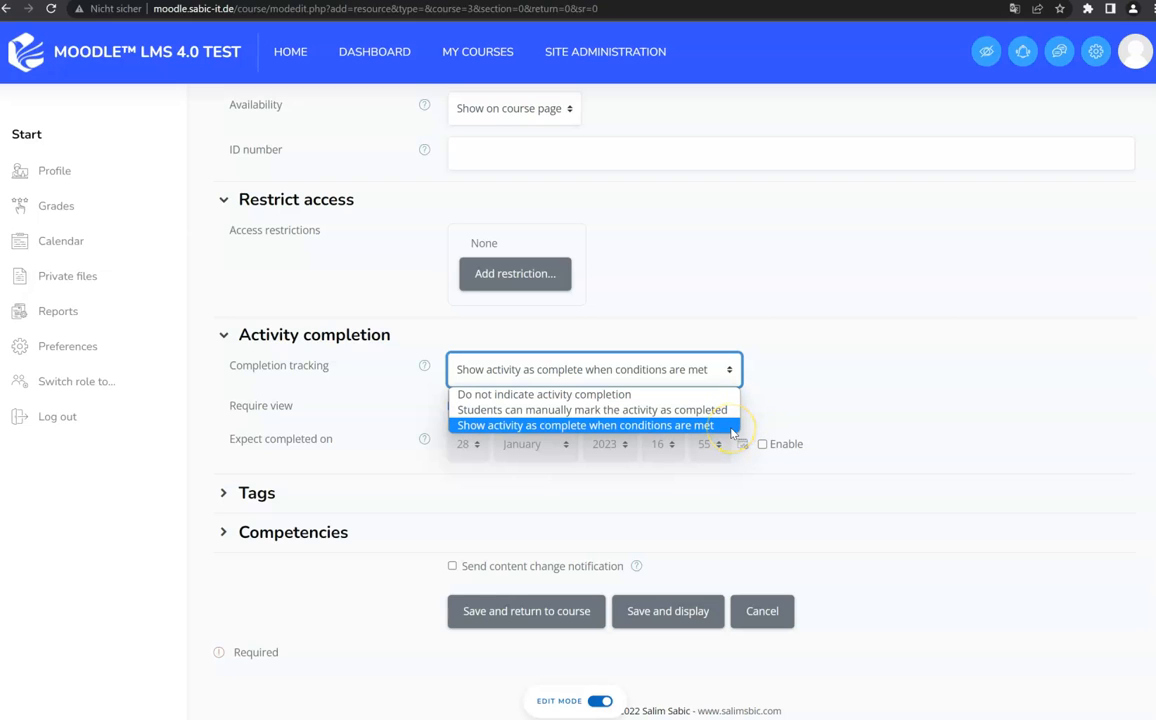
click(731, 428)
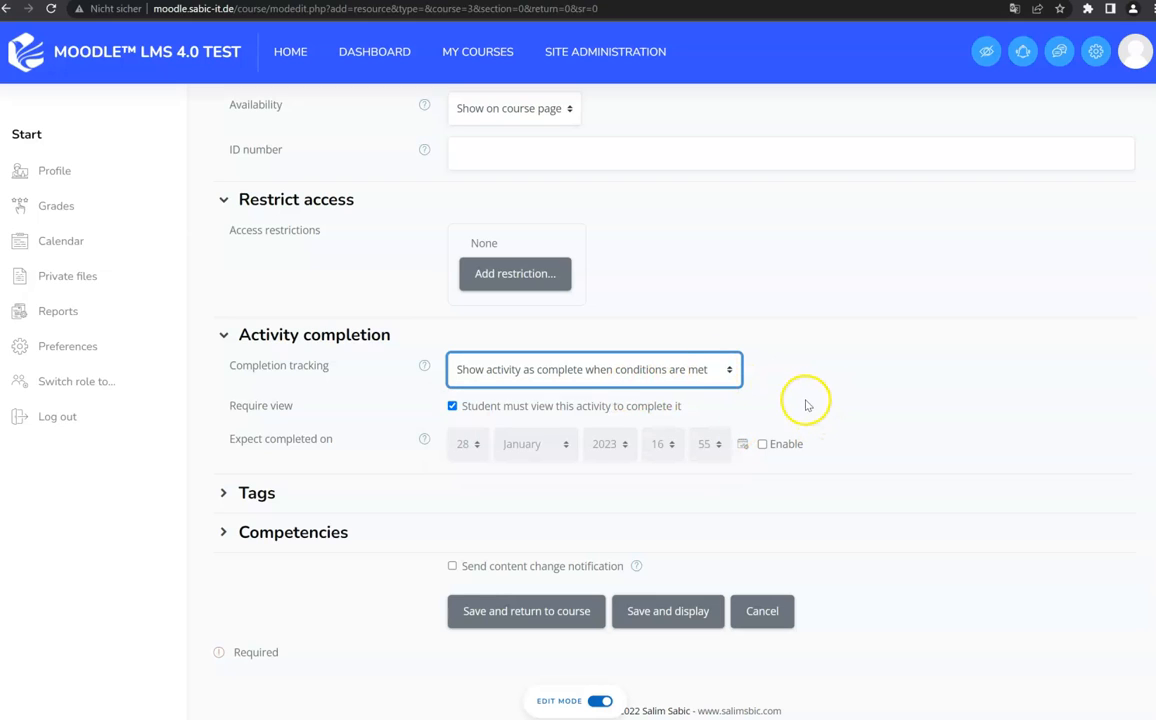
Review the Require view condition and the other Completion tracking choices without changing either setting
drag(463, 406, 697, 408)
click(698, 408)
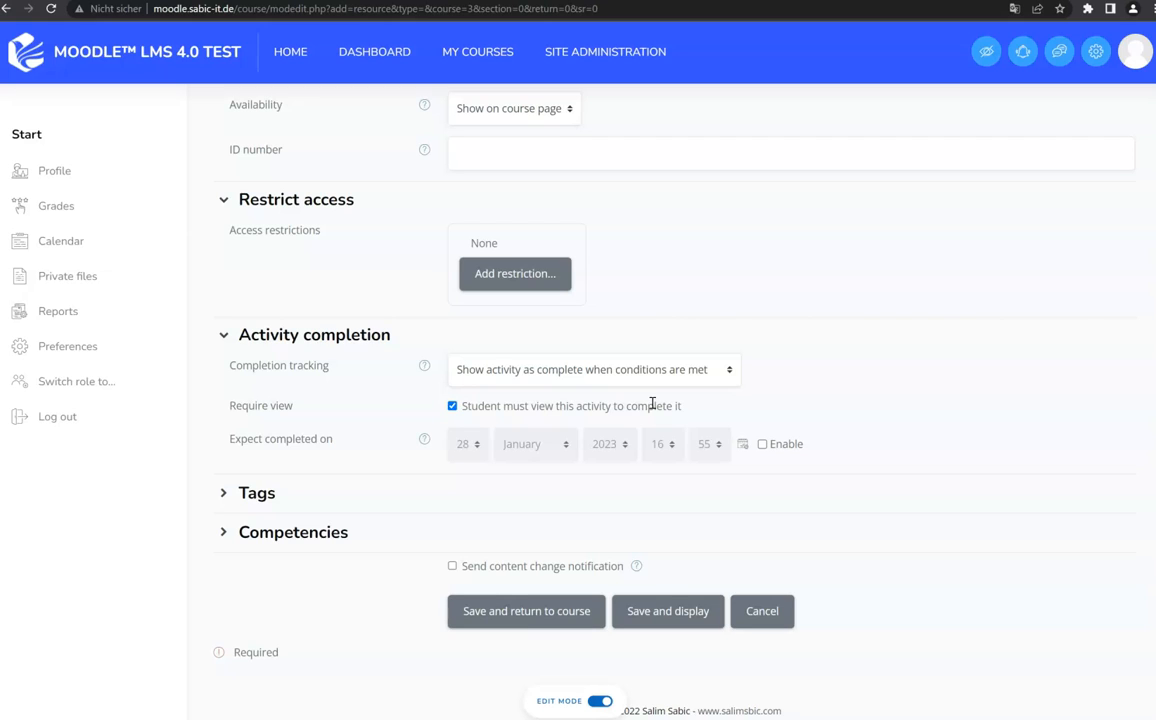
click(709, 383)
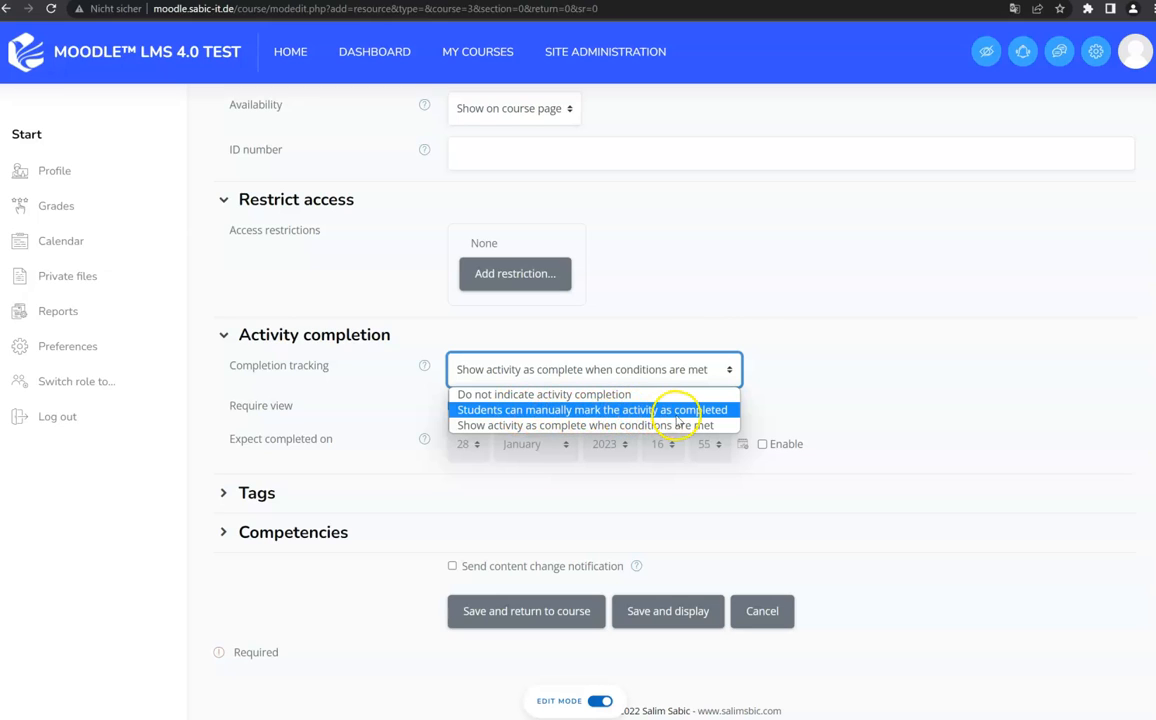
click(781, 412)
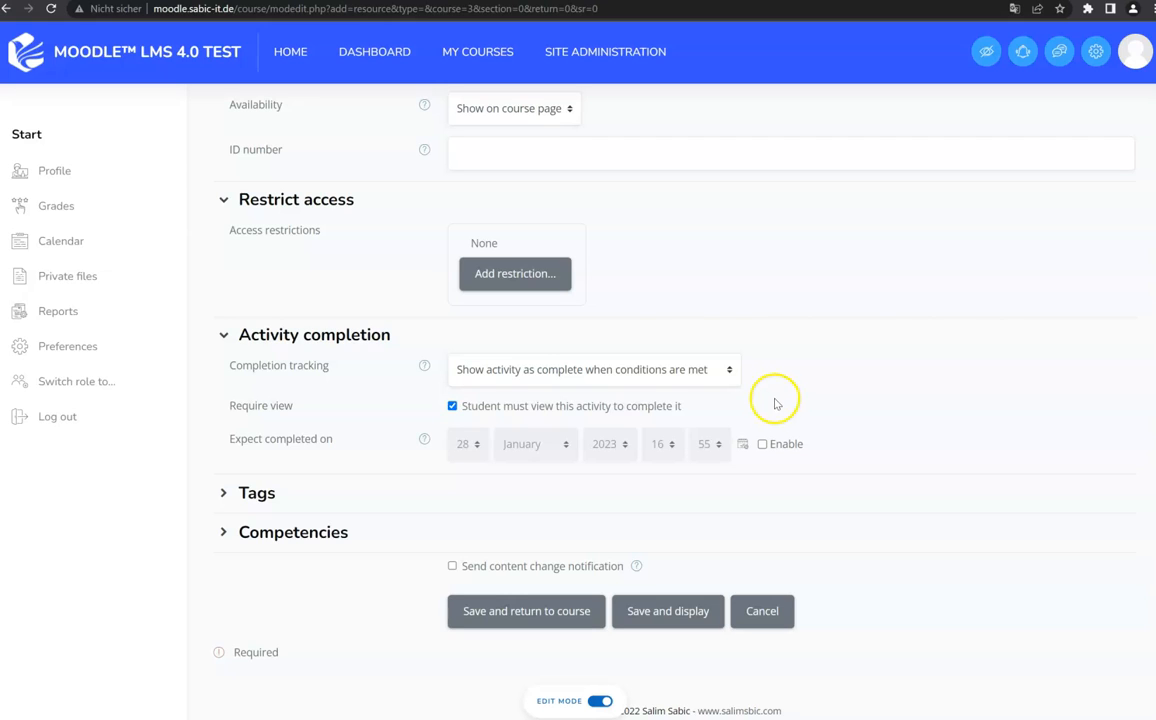
click(526, 374)
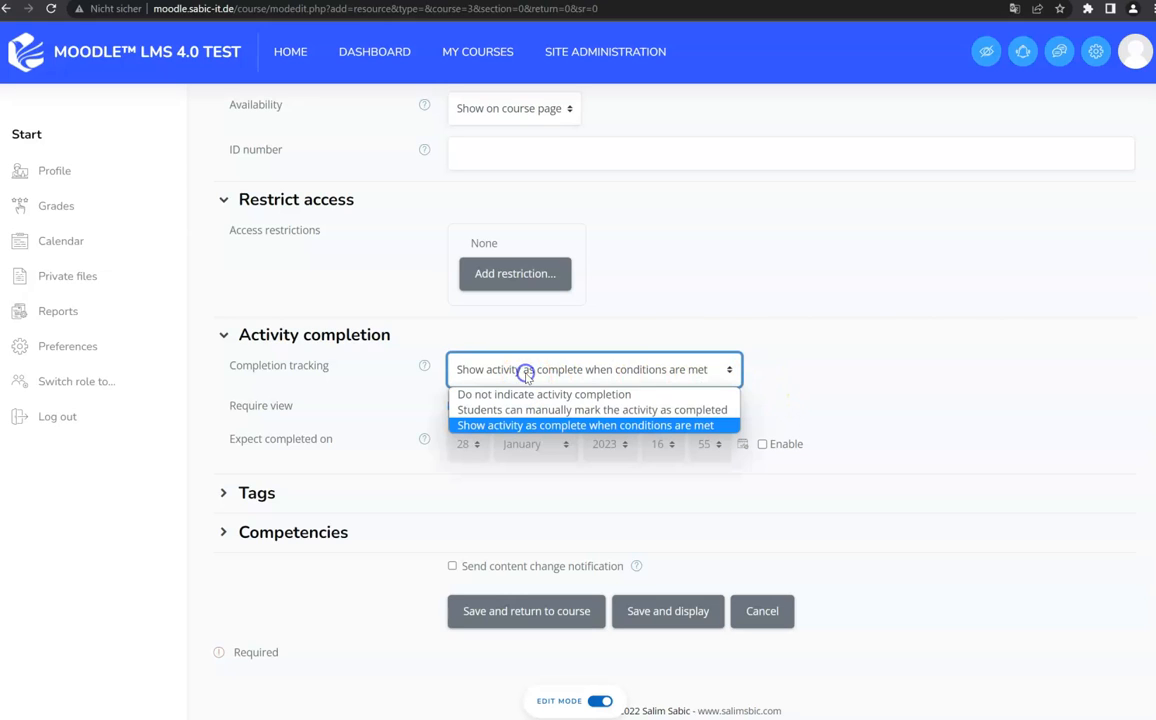
click(877, 404)
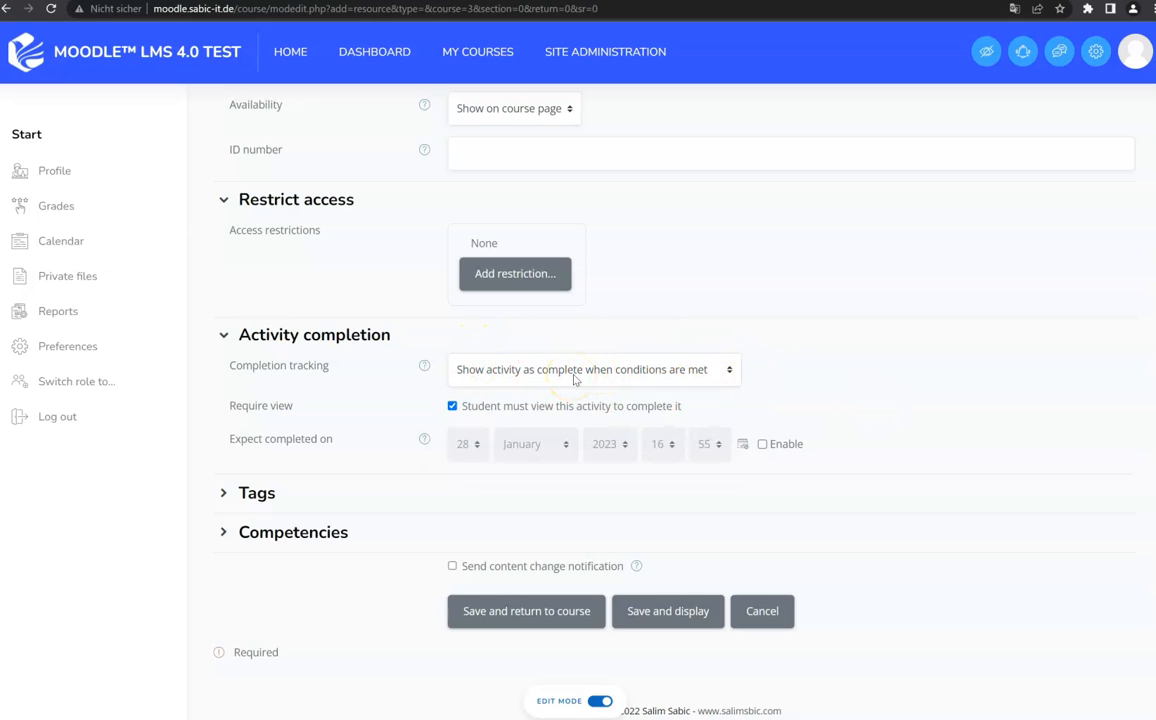
scroll(779, 369, down, 1)
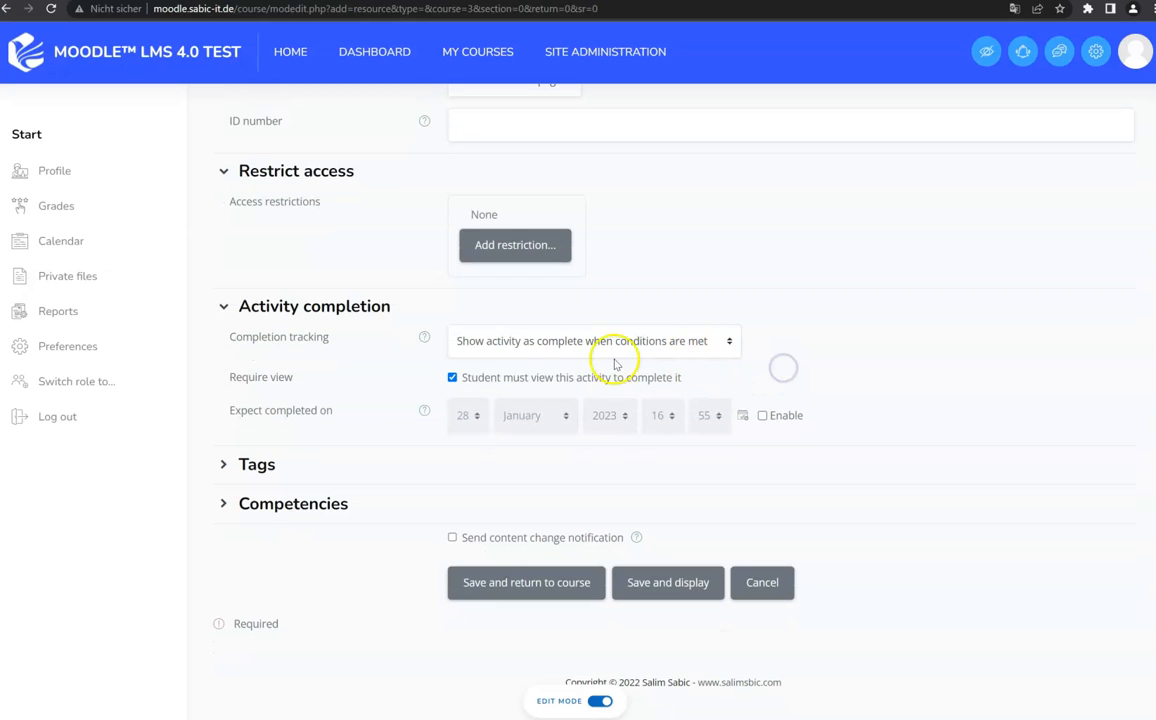
drag(469, 380, 640, 378)
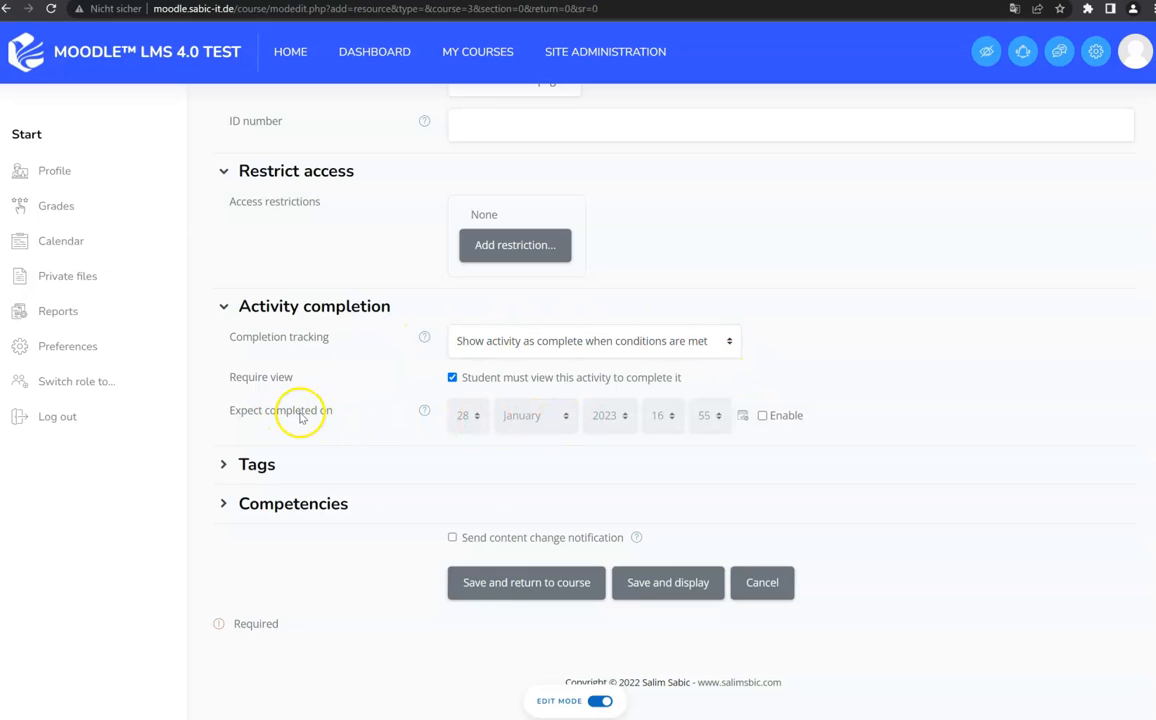
Enable the expected completion date and set its day and month to 9 February
click(762, 415)
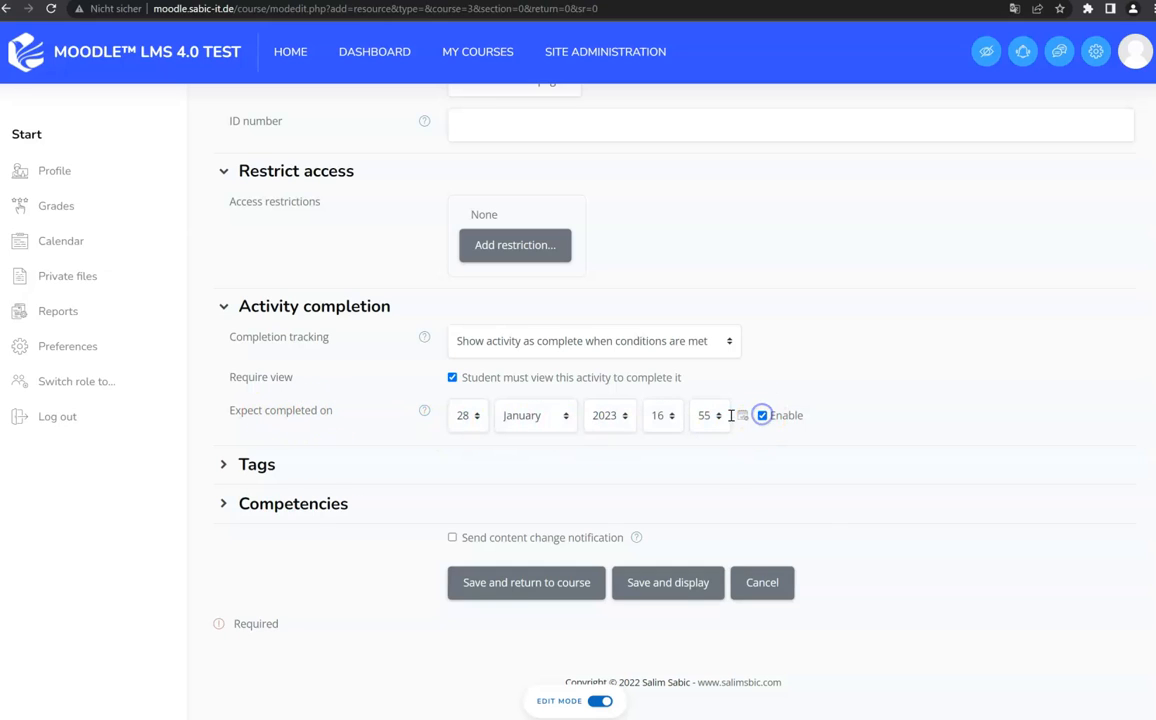
click(474, 420)
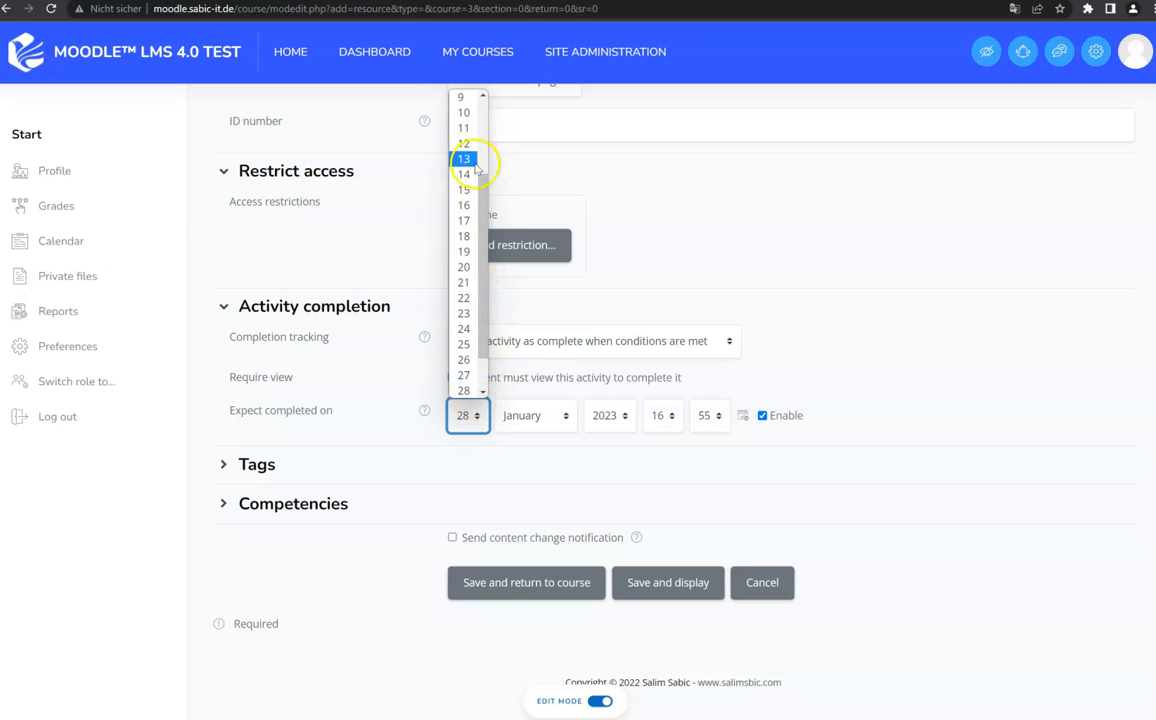
click(463, 97)
click(506, 415)
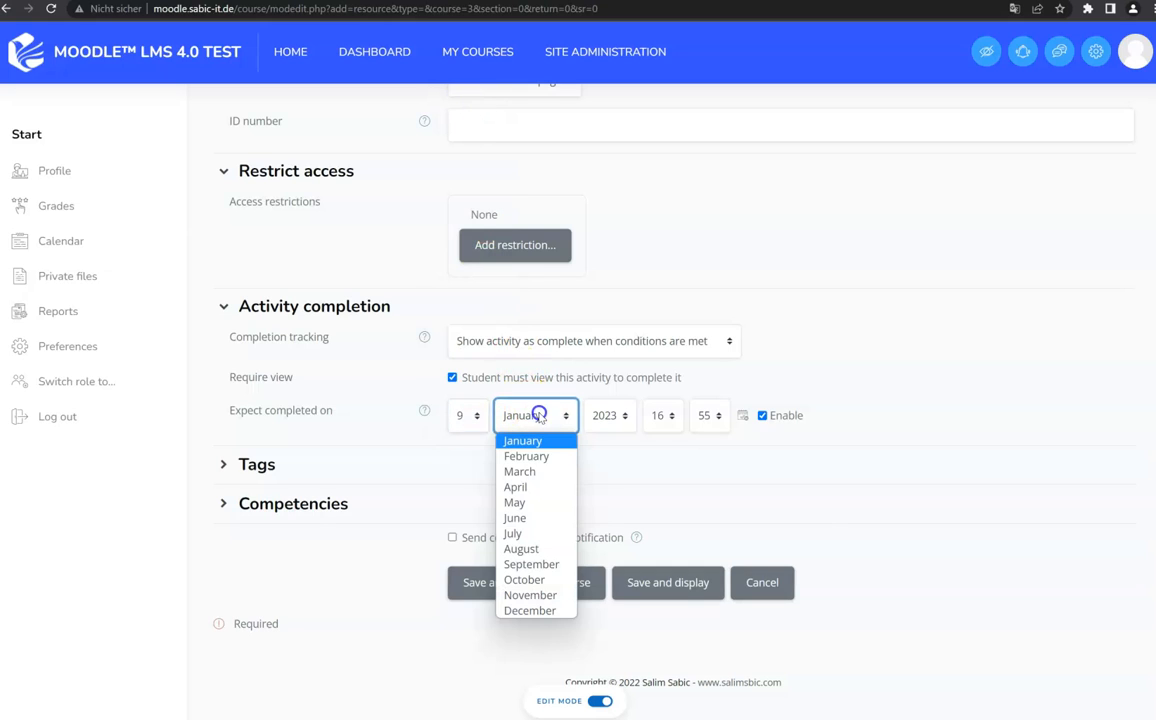
click(538, 456)
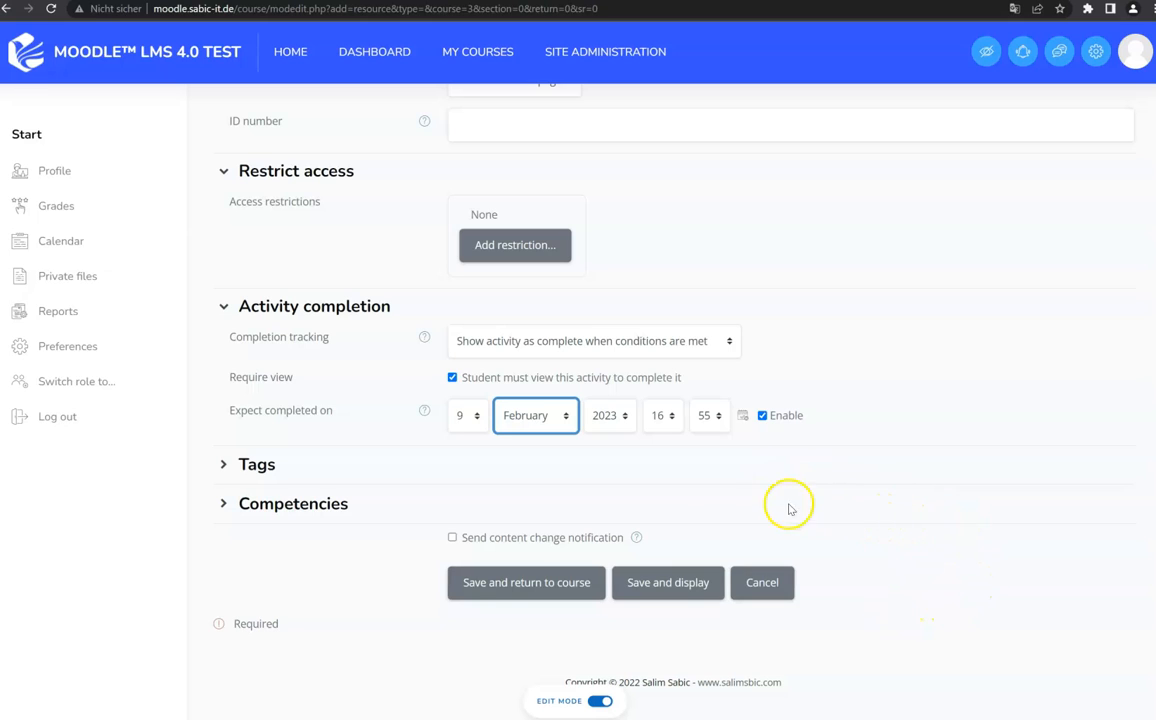
Read the help for the content change notification, leave that option off, and save the file resource, returning to the course
click(481, 594)
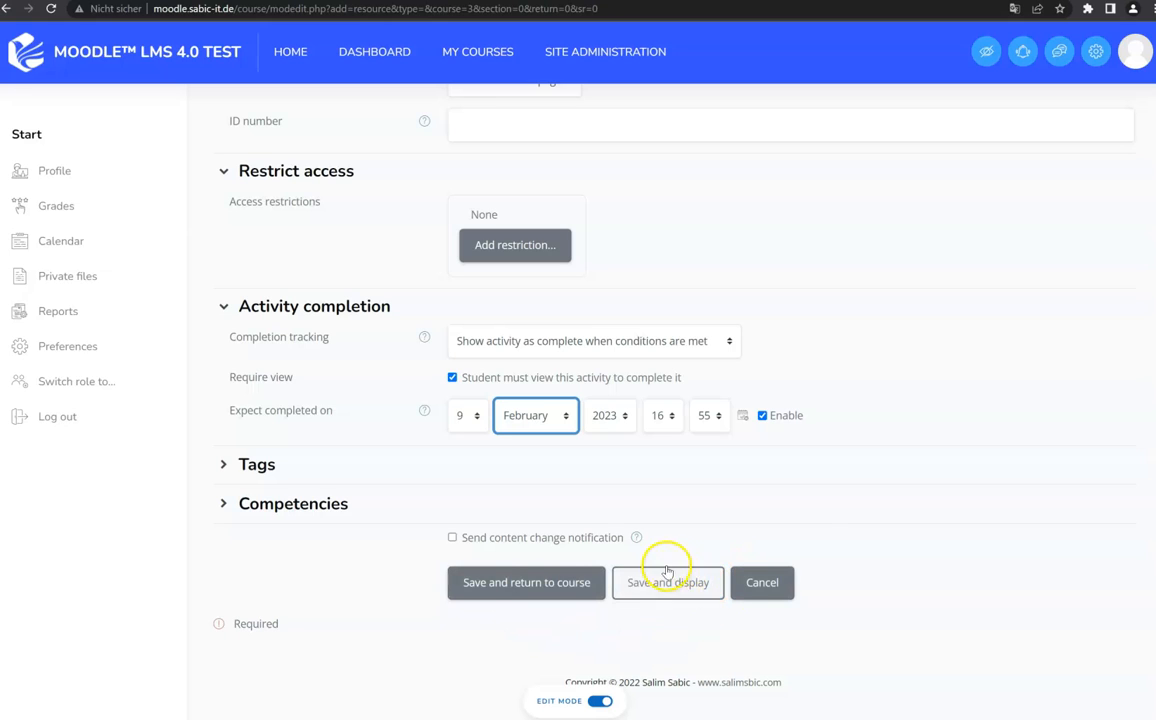
click(455, 538)
click(637, 538)
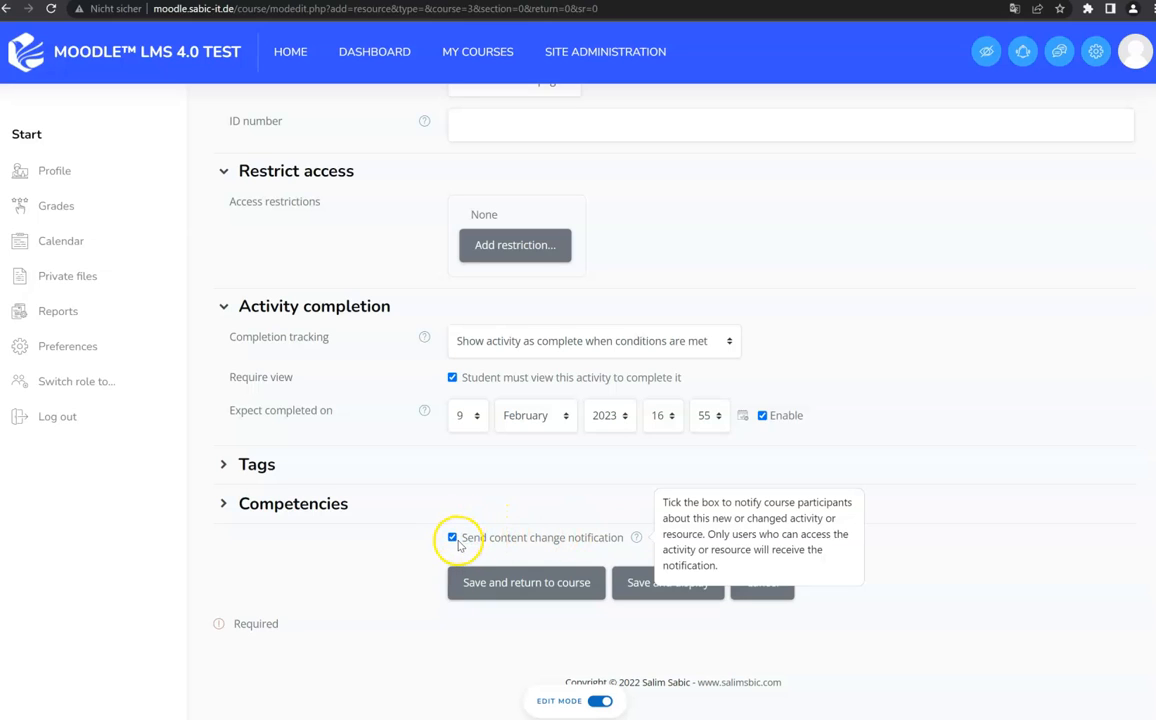
click(553, 541)
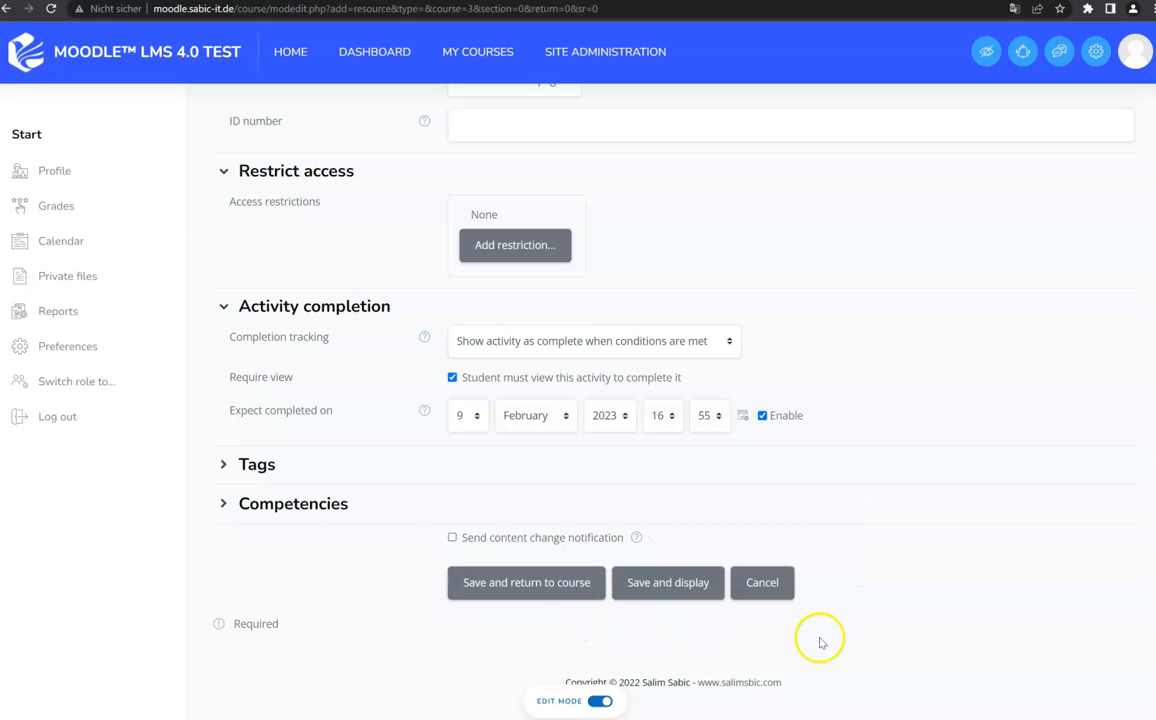
click(535, 585)
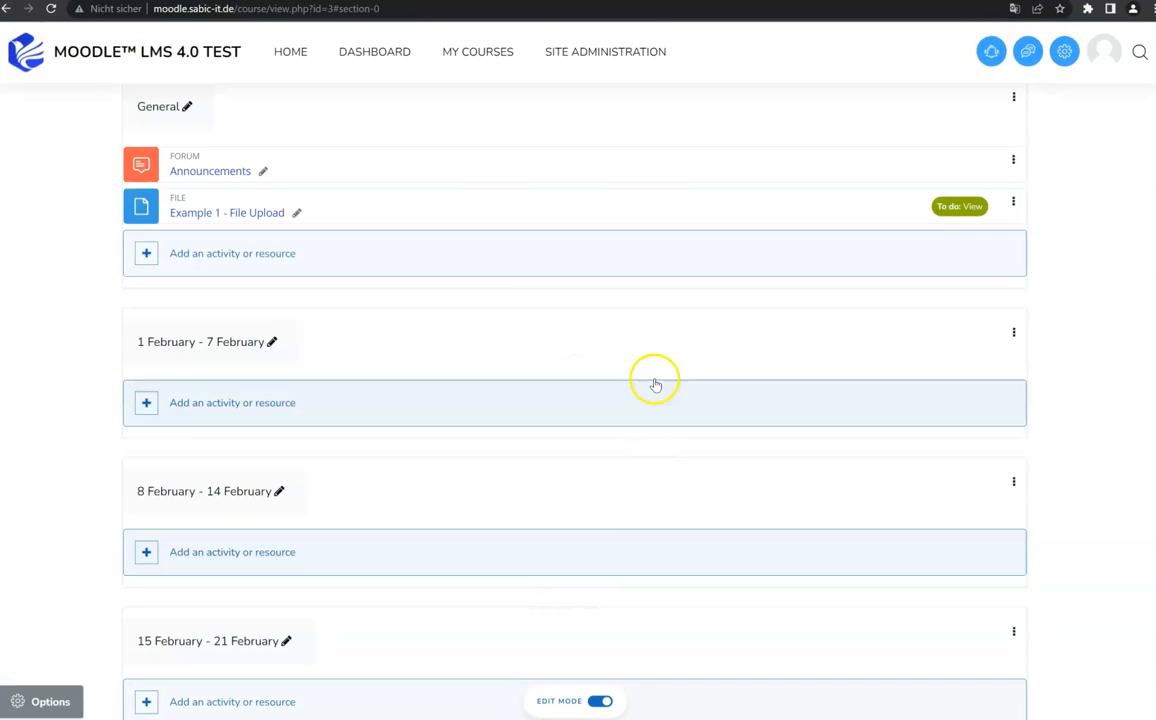
Turn off editing on the course page to see the General section as participants do
scroll(486, 320, up, 2)
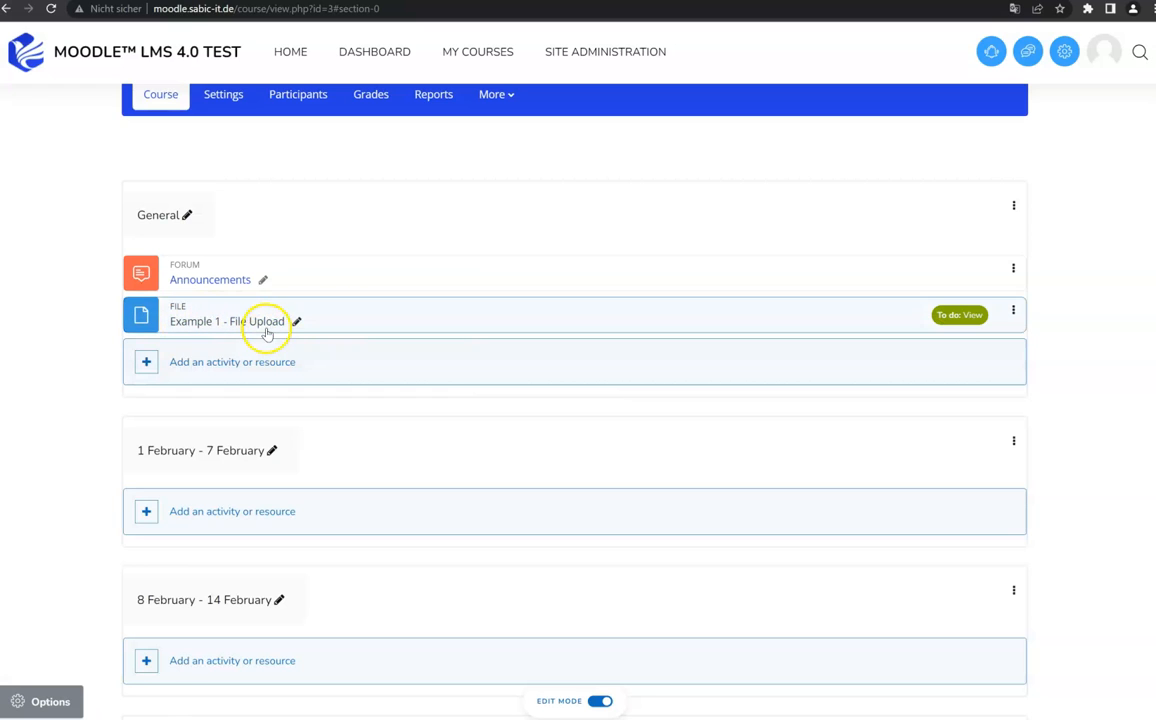
scroll(266, 335, up, 2)
click(186, 146)
scroll(100, 370, down, 3)
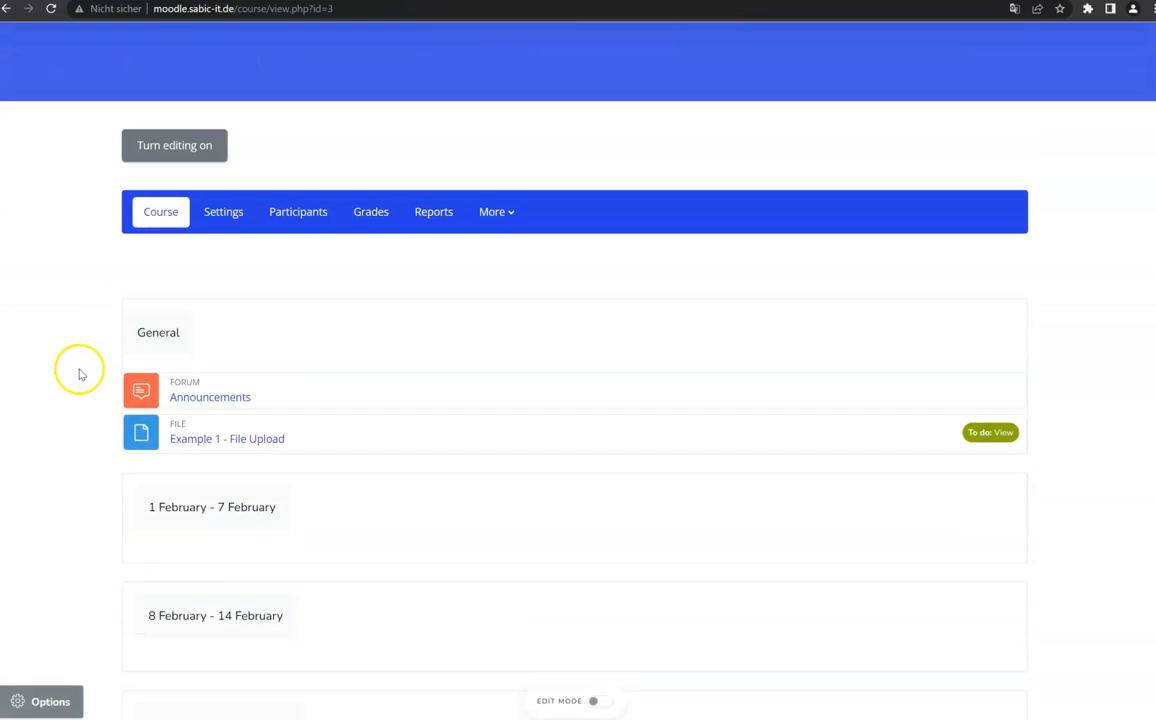
Open the "Example 1 - File Upload" file, return to the course page and check the file's completion status
click(257, 334)
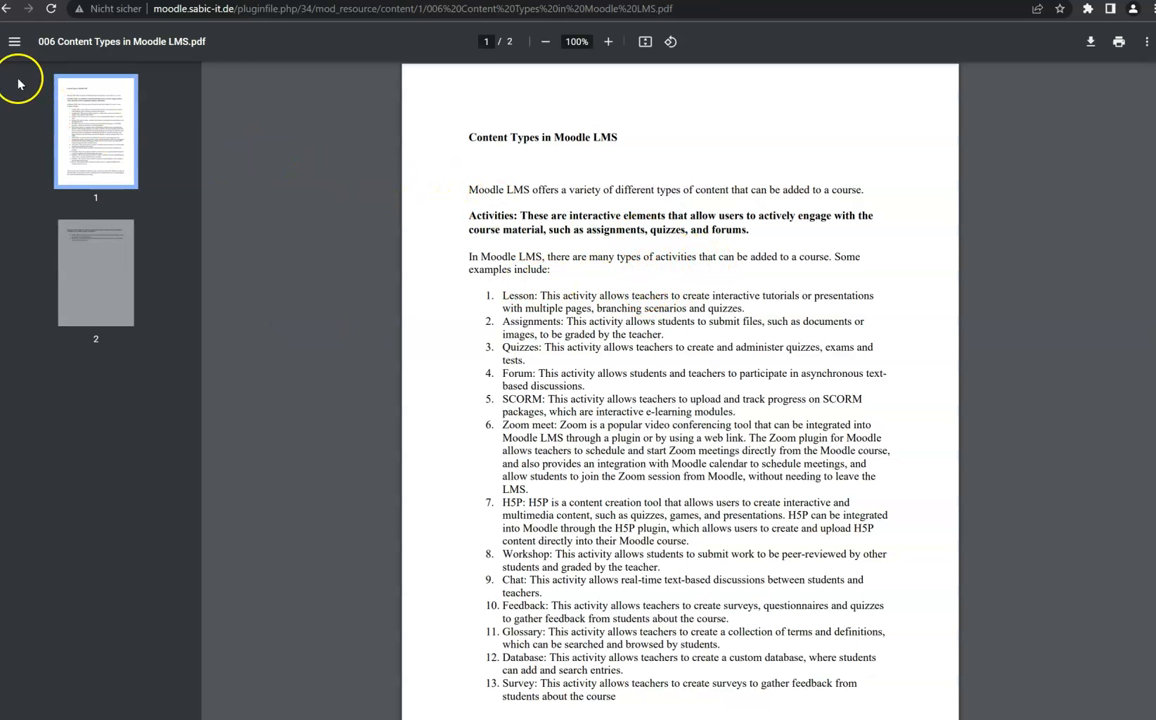
click(9, 12)
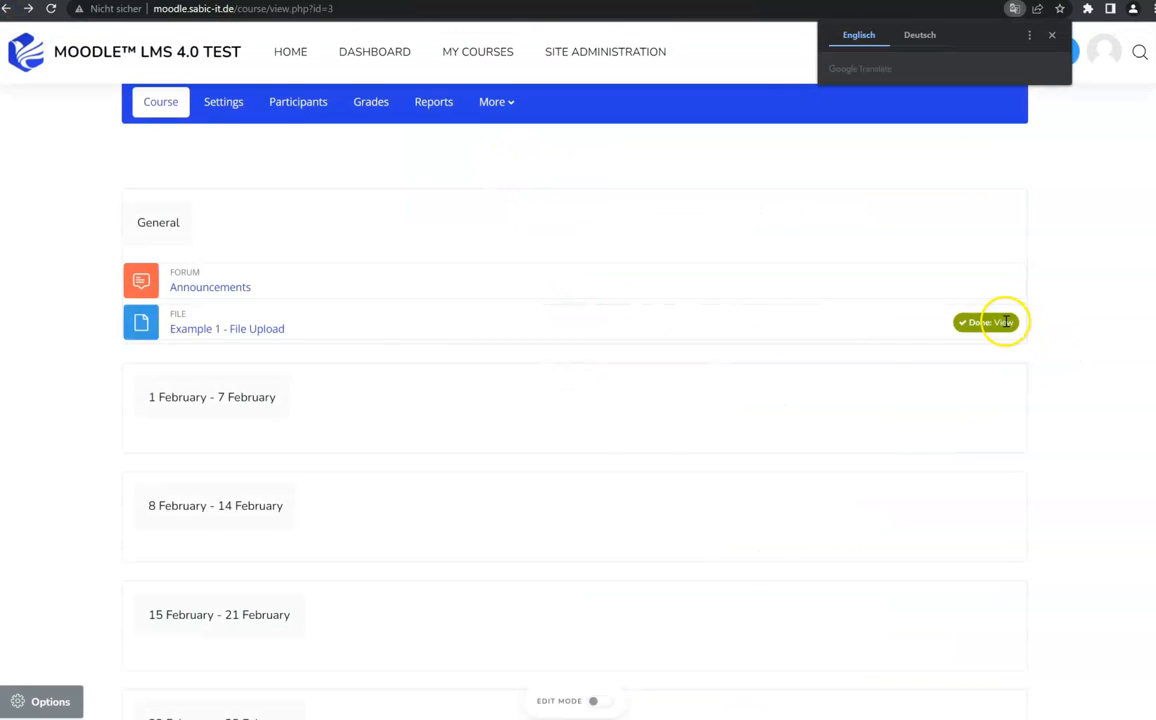
click(968, 322)
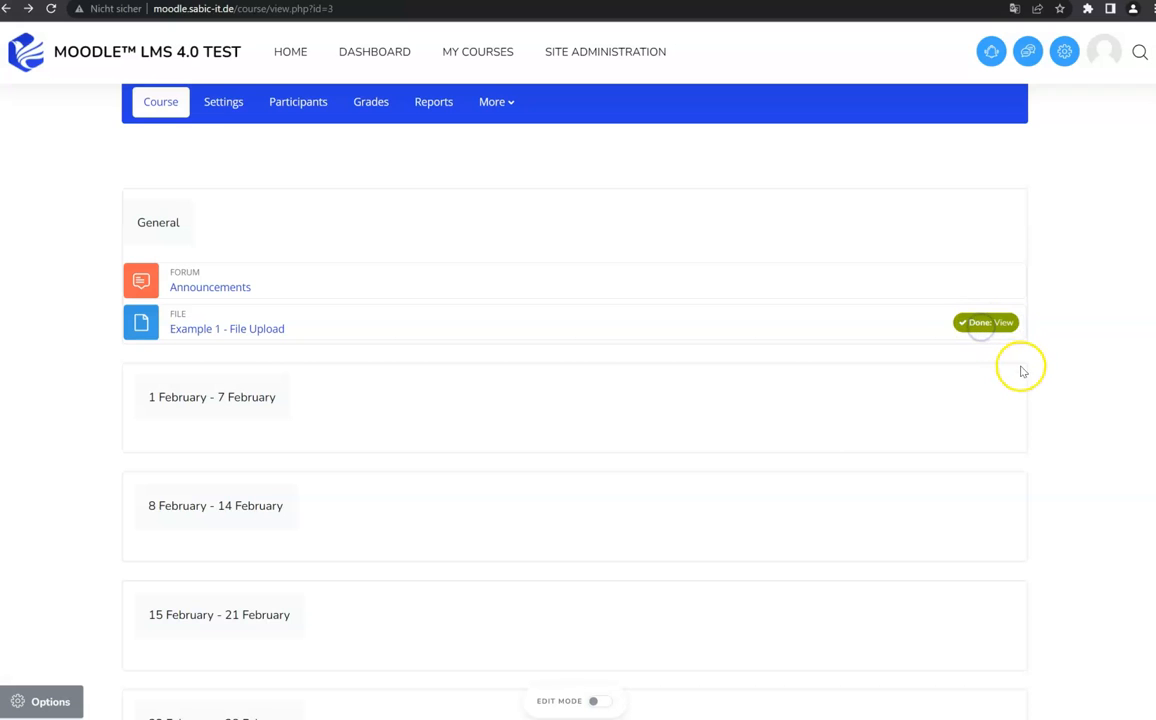
Turn course editing back on and review the actions available for "Example 1 - File Upload"
scroll(900, 369, up, 1)
click(170, 147)
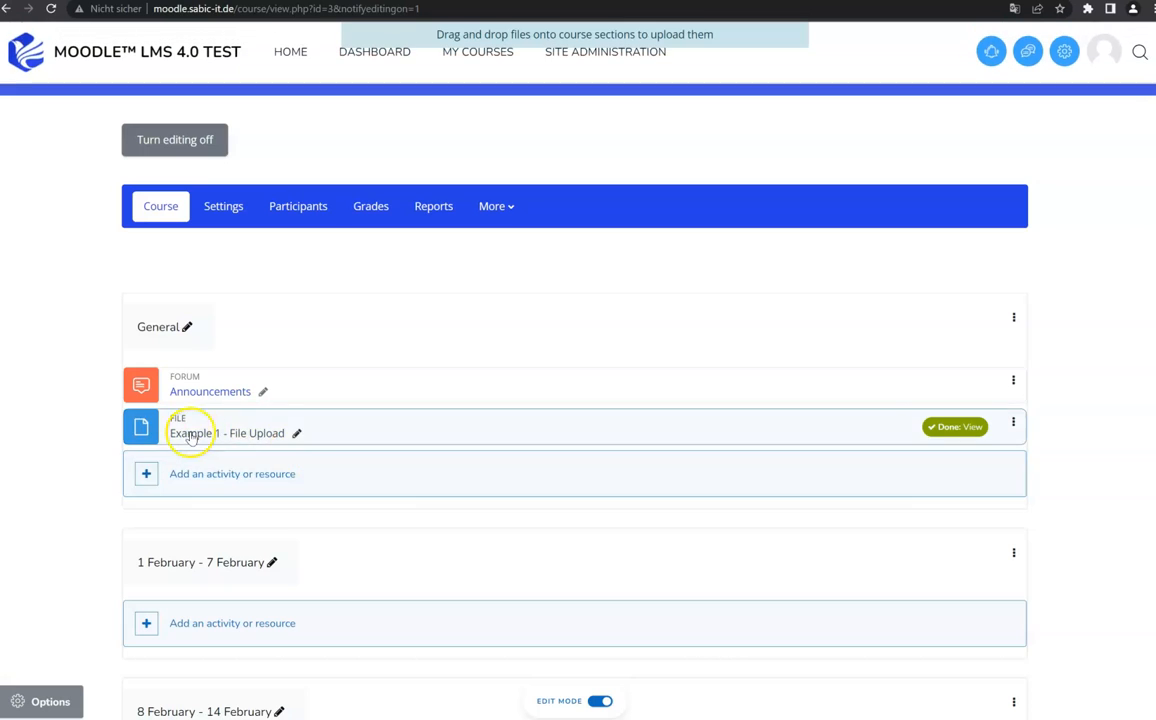
click(1016, 420)
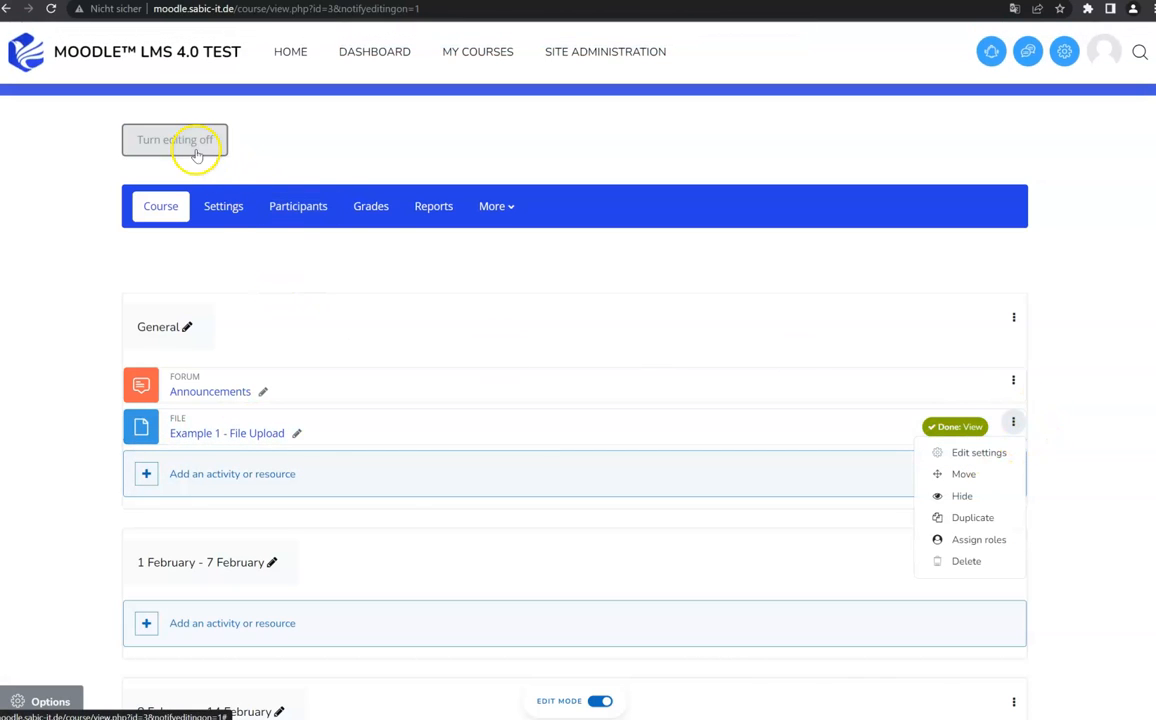
click(1076, 434)
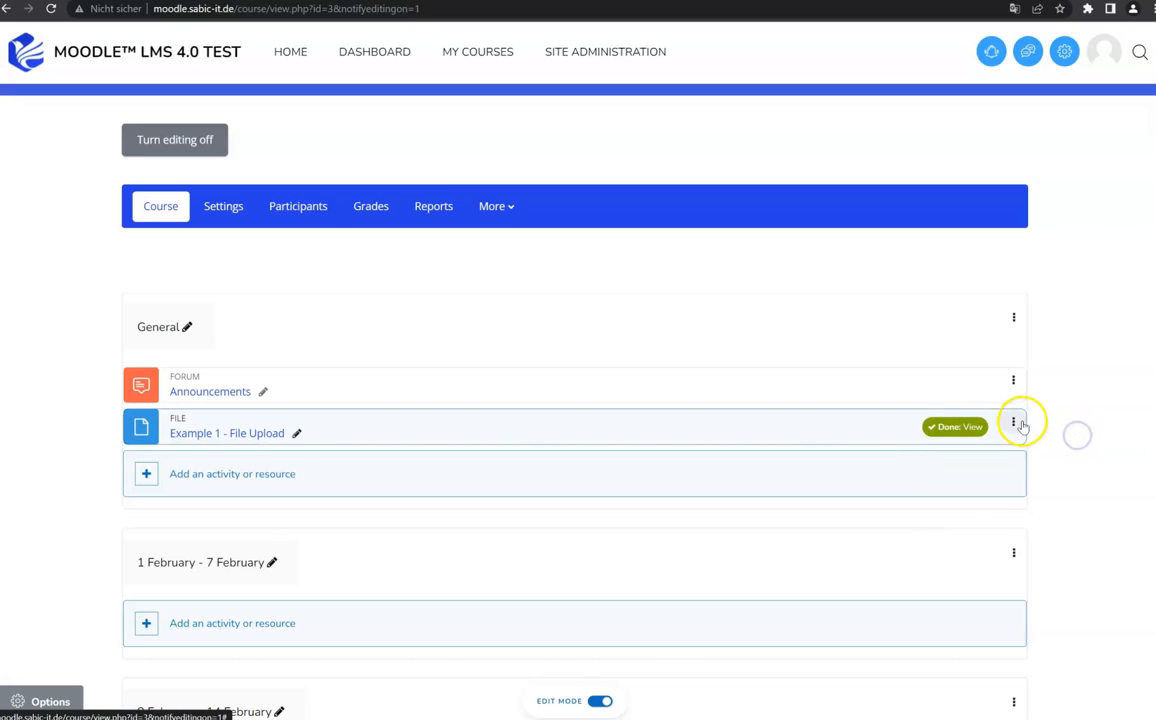
click(1014, 421)
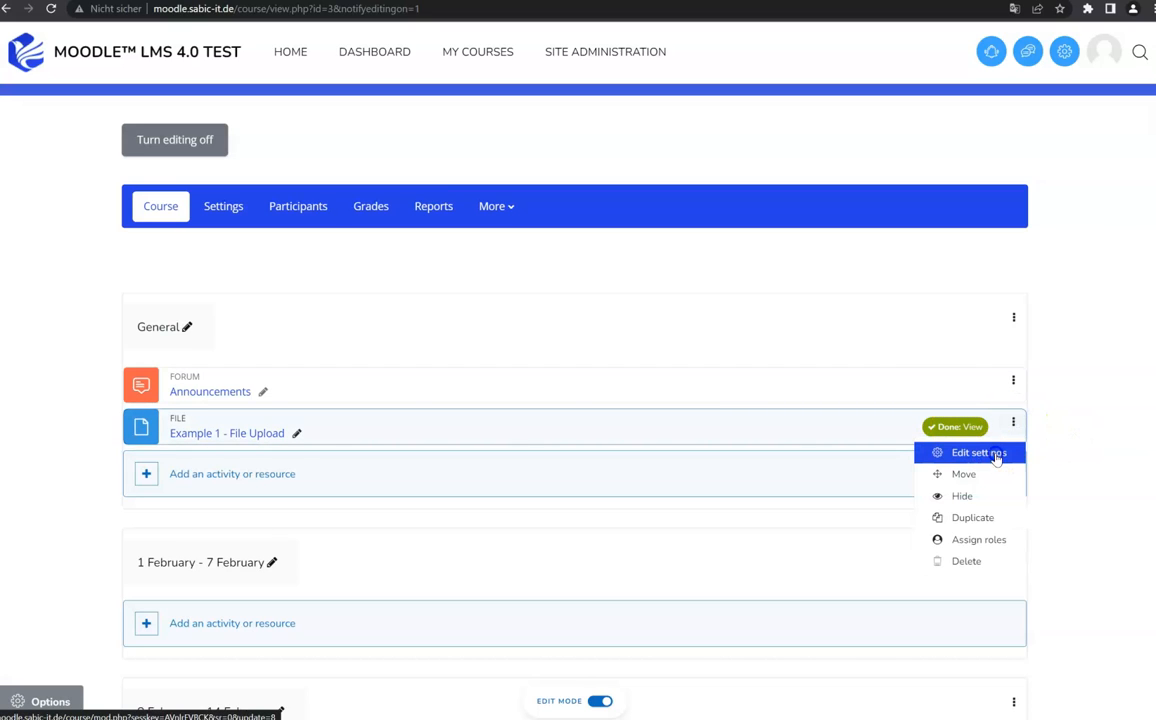
drag(996, 458, 1055, 434)
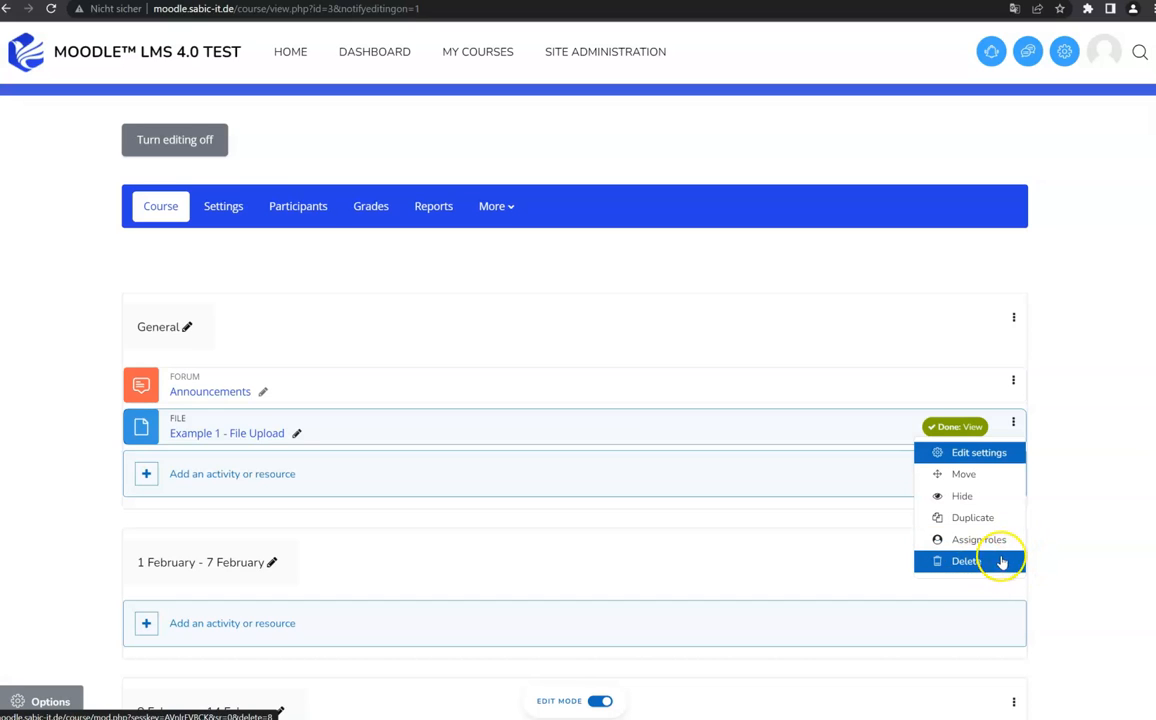
Move "Example 1 - File Upload" to the 1 February - 7 February section and return it to General below Announcements
click(985, 478)
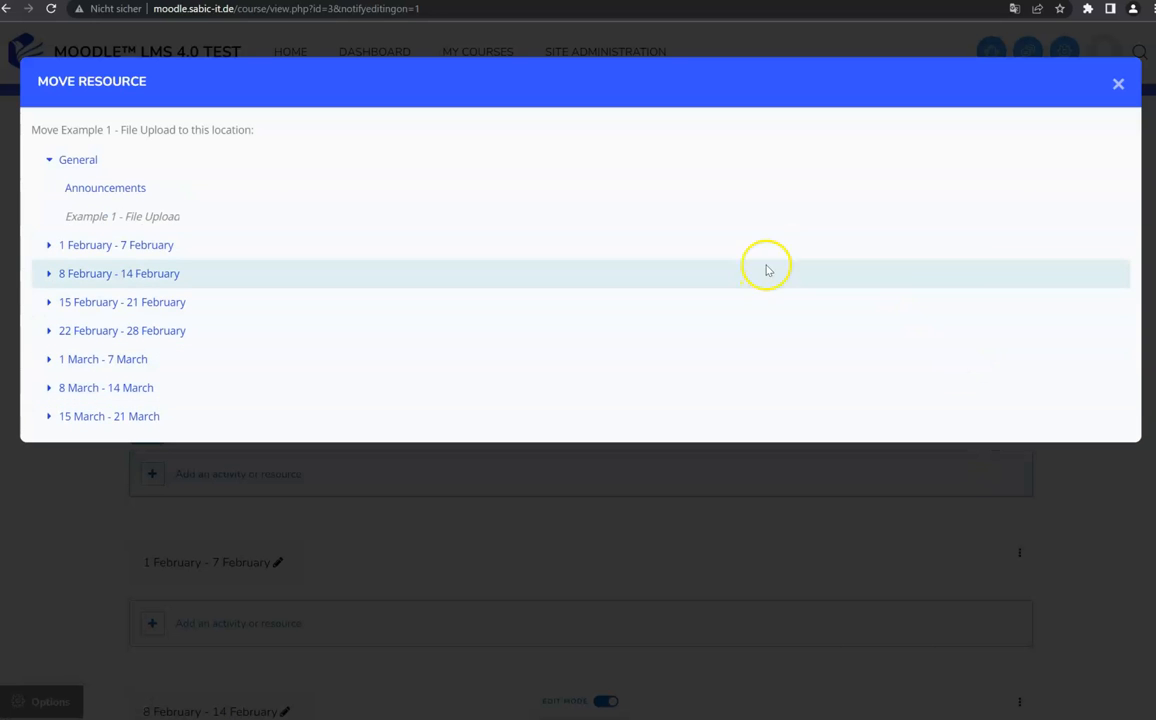
click(44, 245)
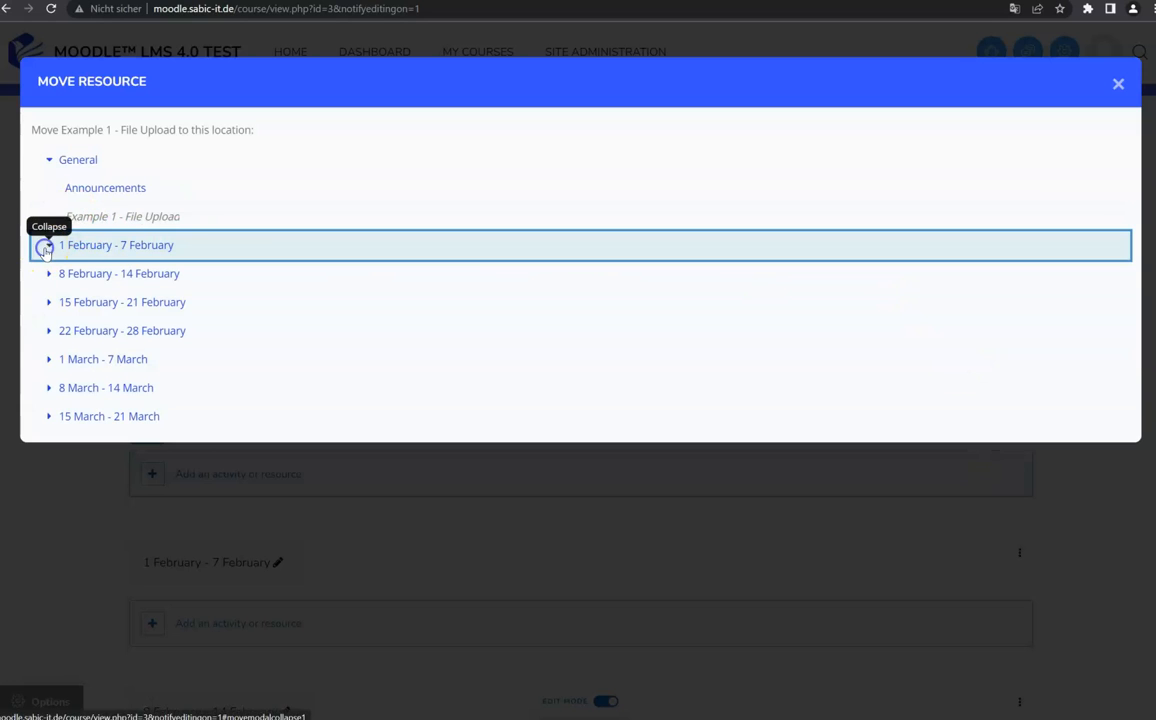
click(125, 244)
scroll(361, 343, down, 3)
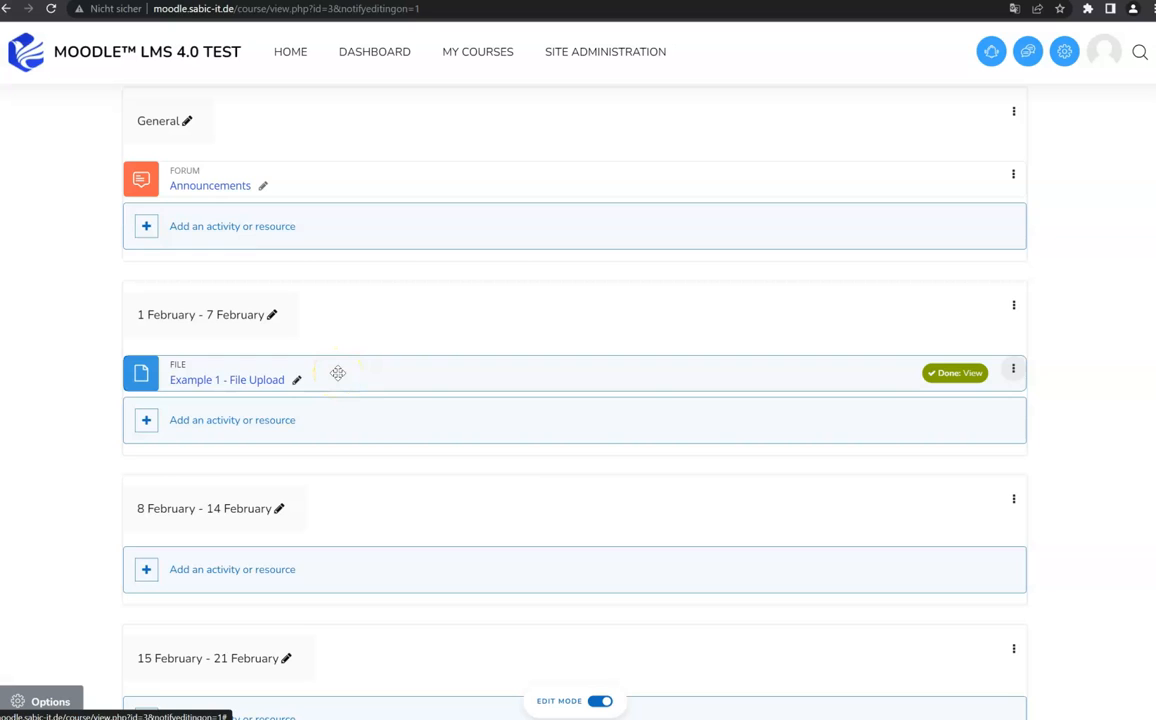
drag(338, 373, 240, 208)
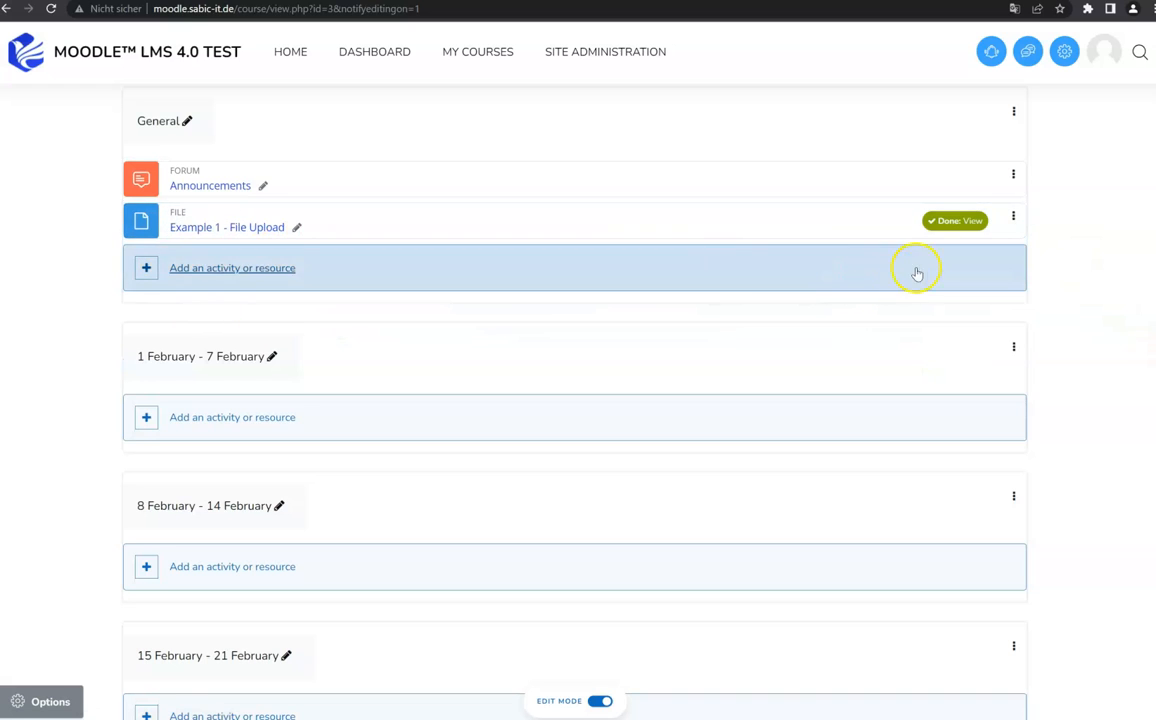
Set "Example 1 - File Upload" to show its size, type and upload/modified date, and save back to the course page
click(1013, 217)
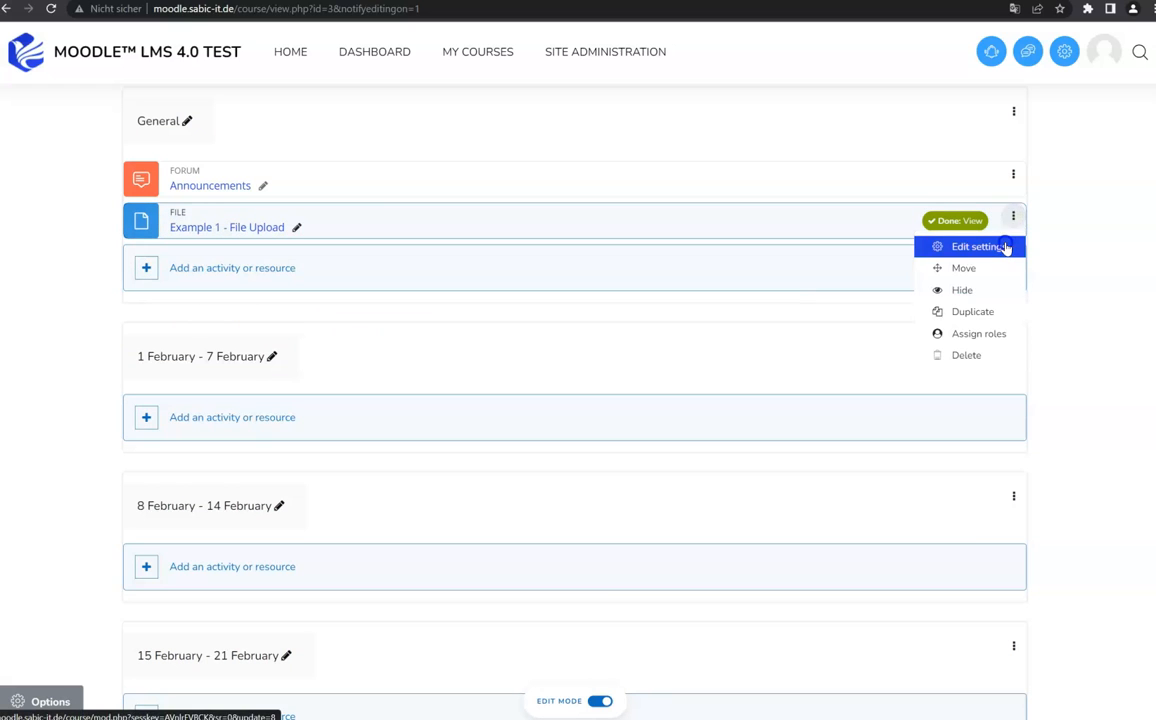
click(1005, 247)
scroll(975, 310, down, 5)
click(322, 304)
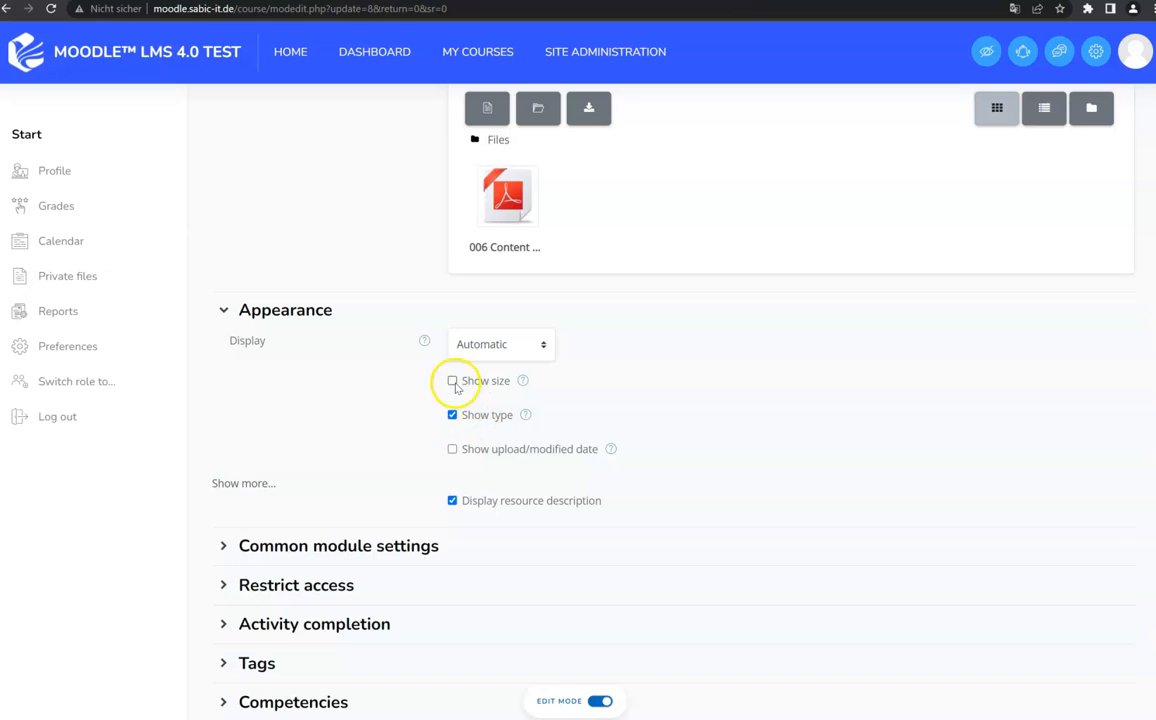
click(452, 449)
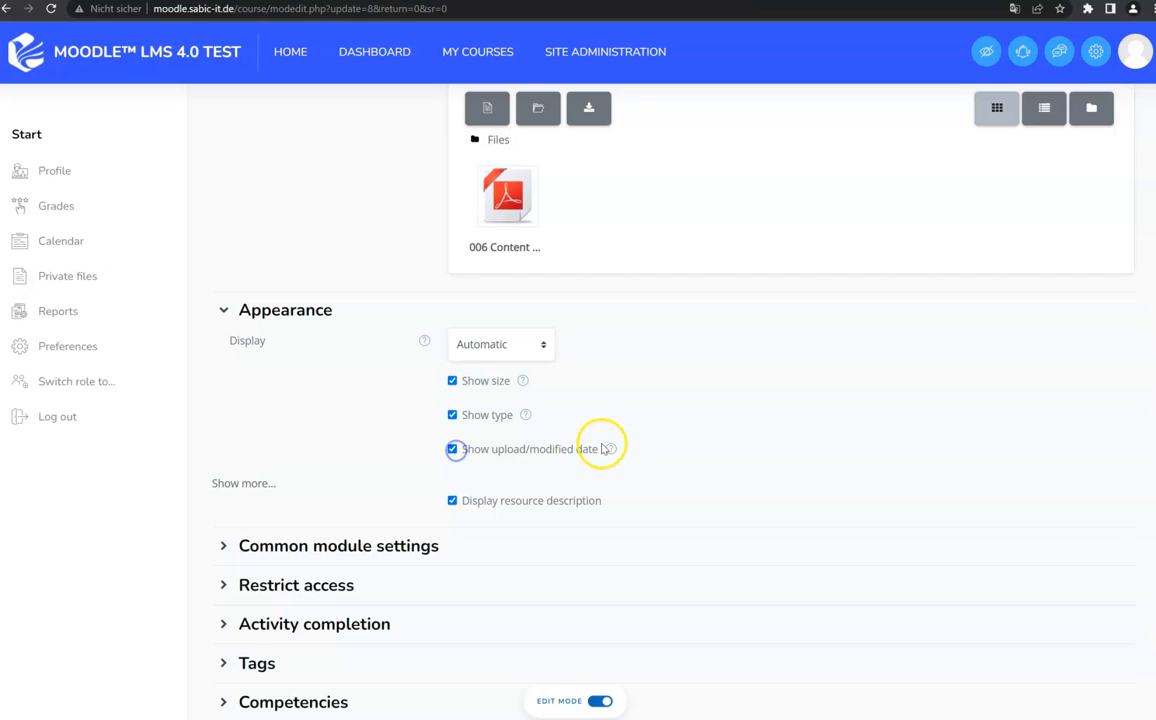
scroll(535, 460, down, 2)
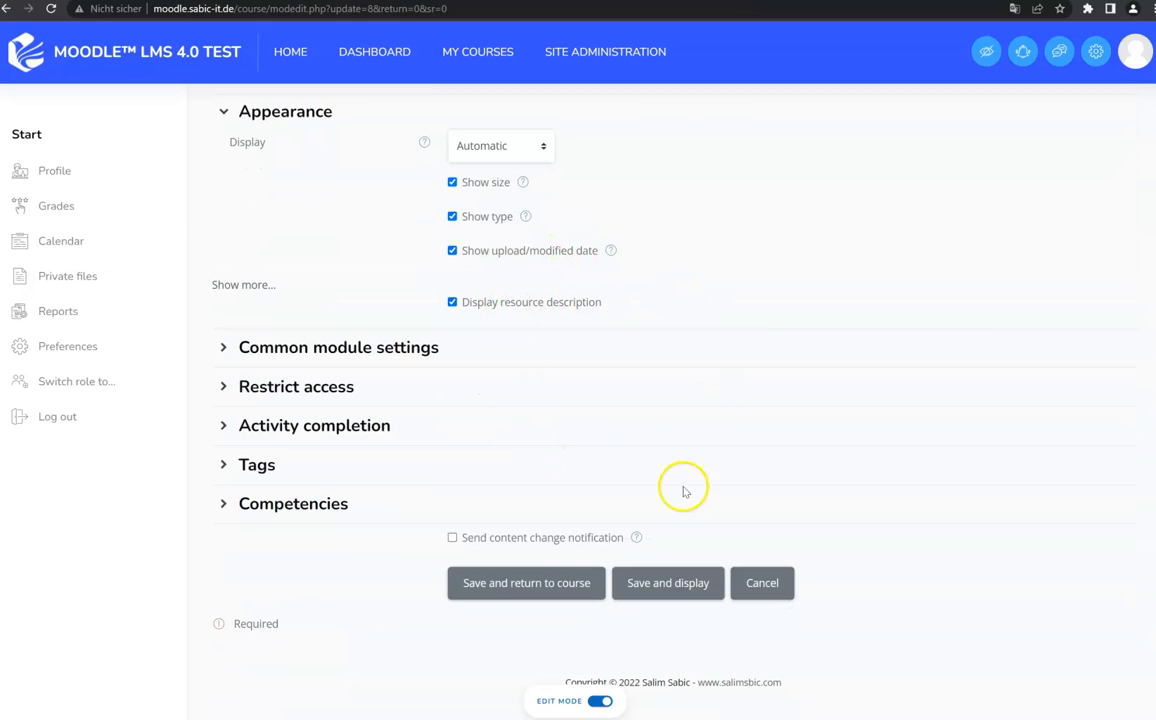
click(562, 585)
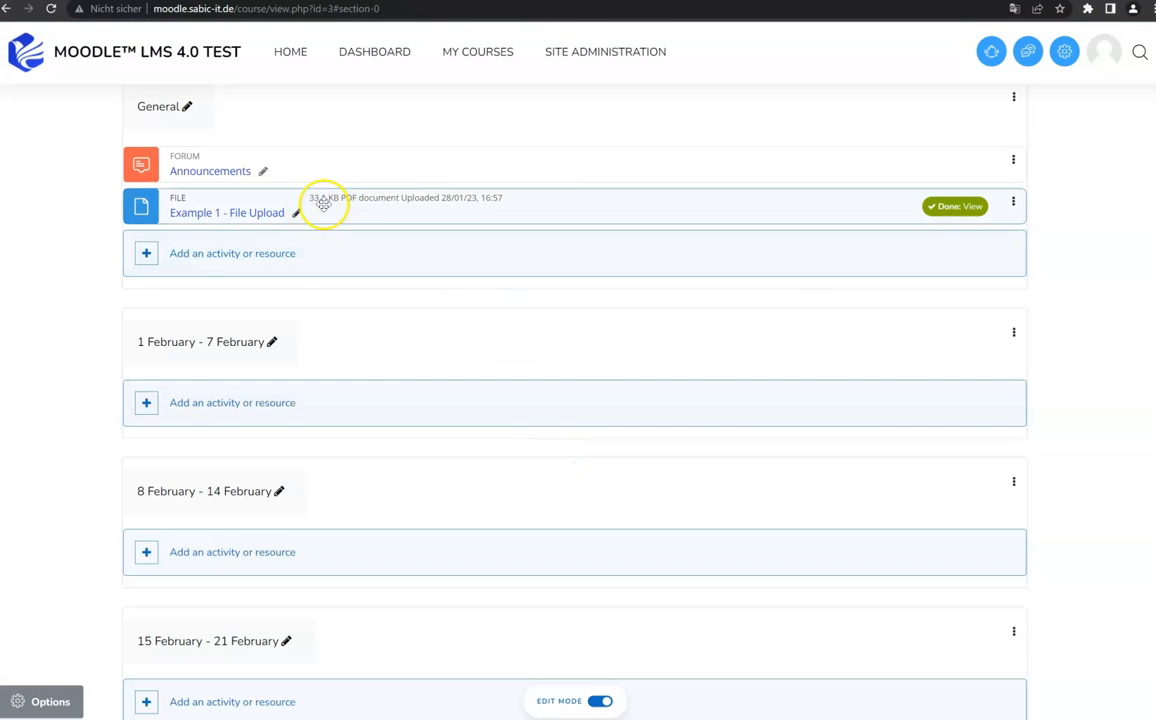
Turn off course editing to check how the details of "Example 1 - File Upload" are displayed in General
scroll(323, 203, up, 3)
click(168, 138)
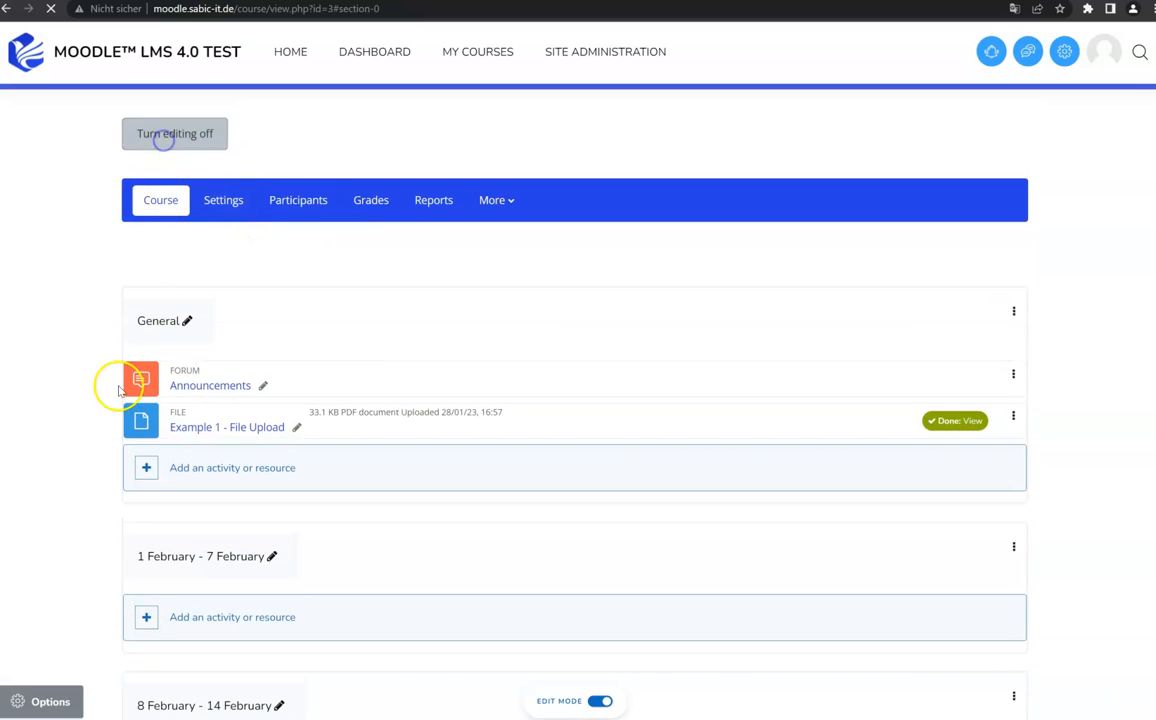
scroll(185, 406, down, 3)
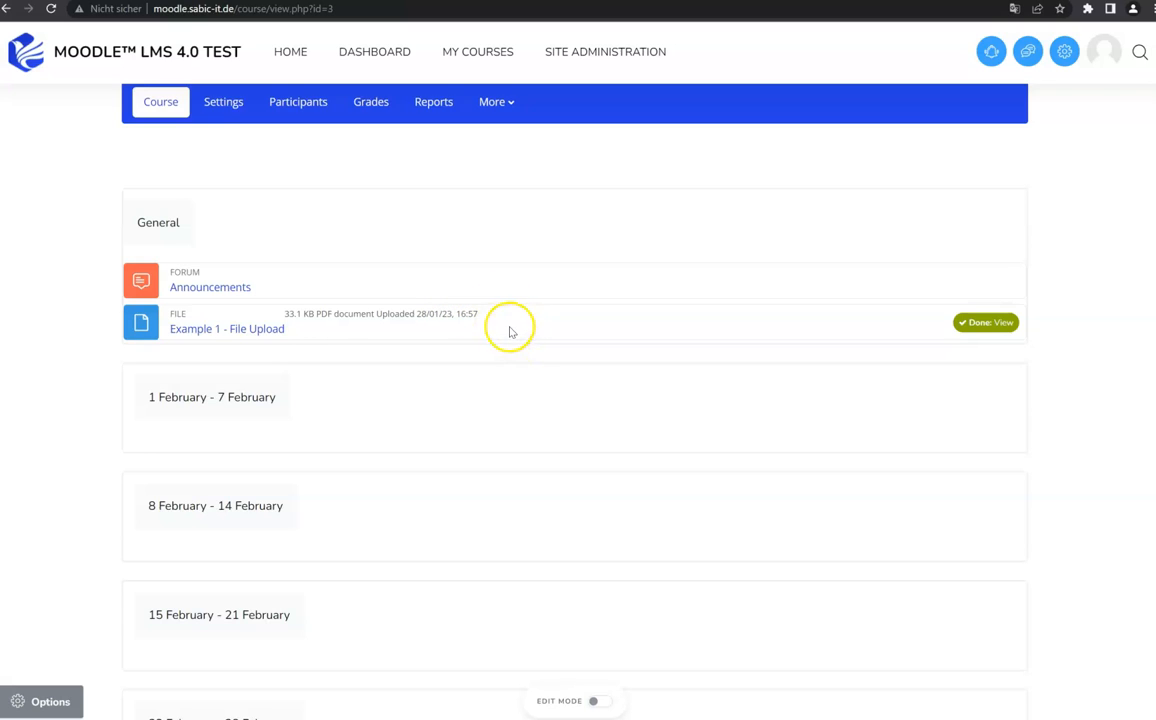
Turn course editing back on and start a new File resource in General named "File - Short Video"
scroll(180, 170, up, 3)
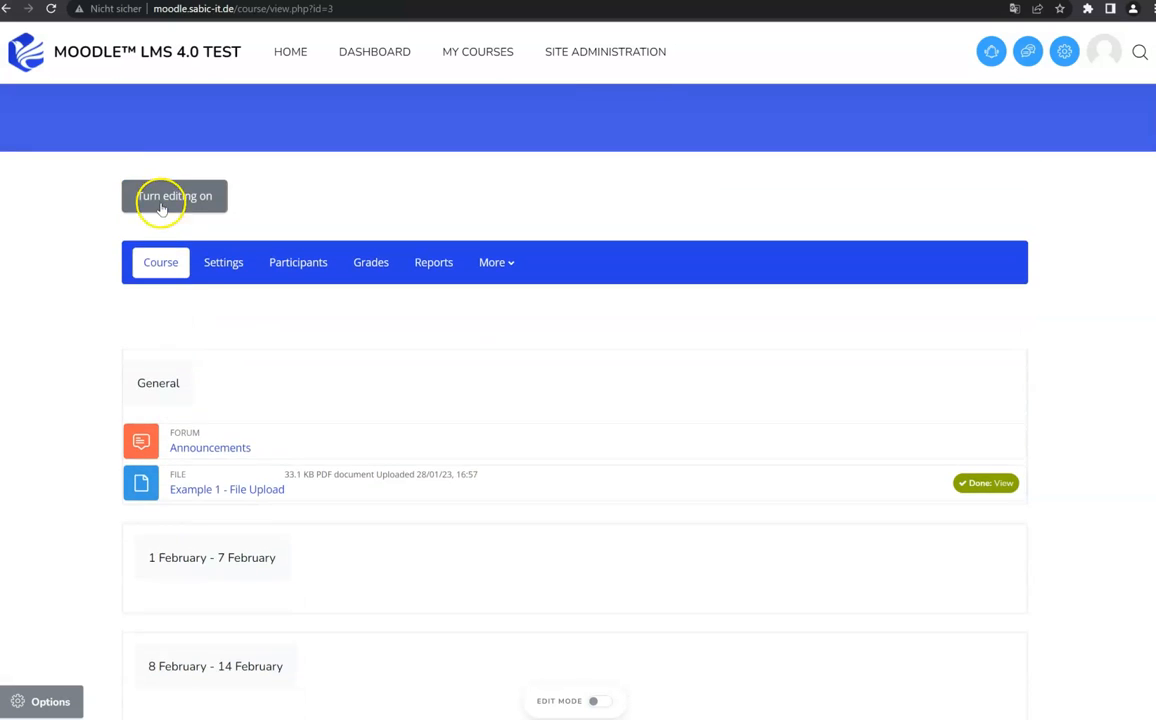
click(165, 255)
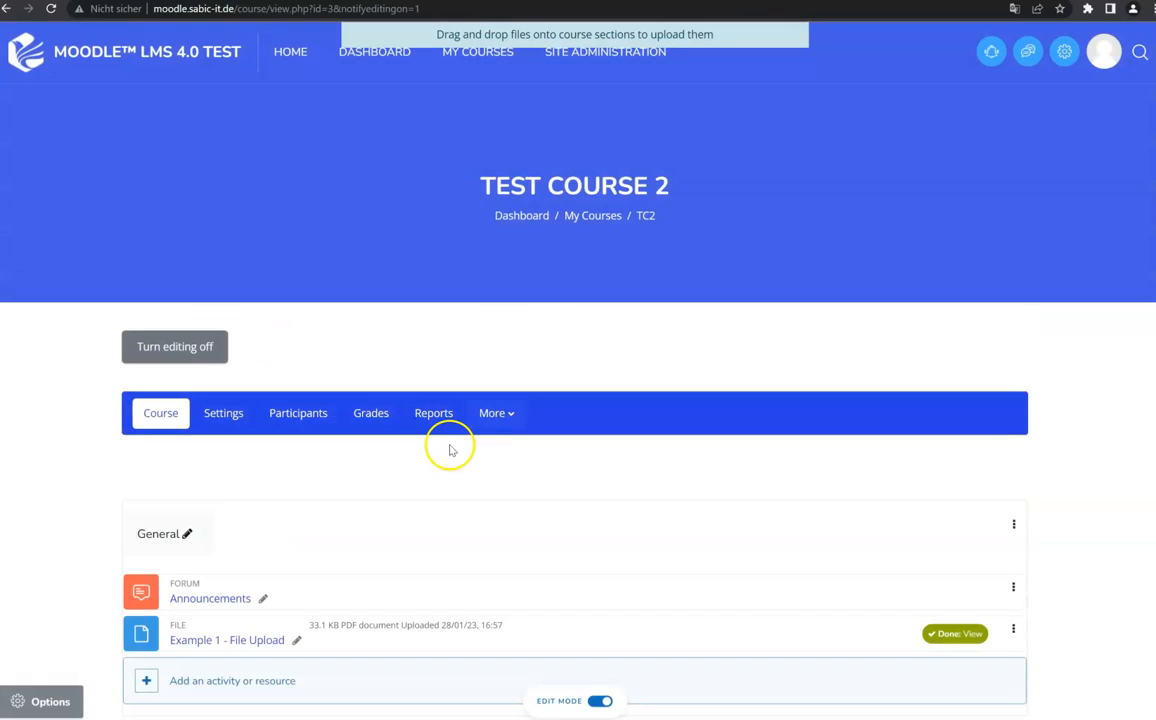
scroll(440, 450, down, 2)
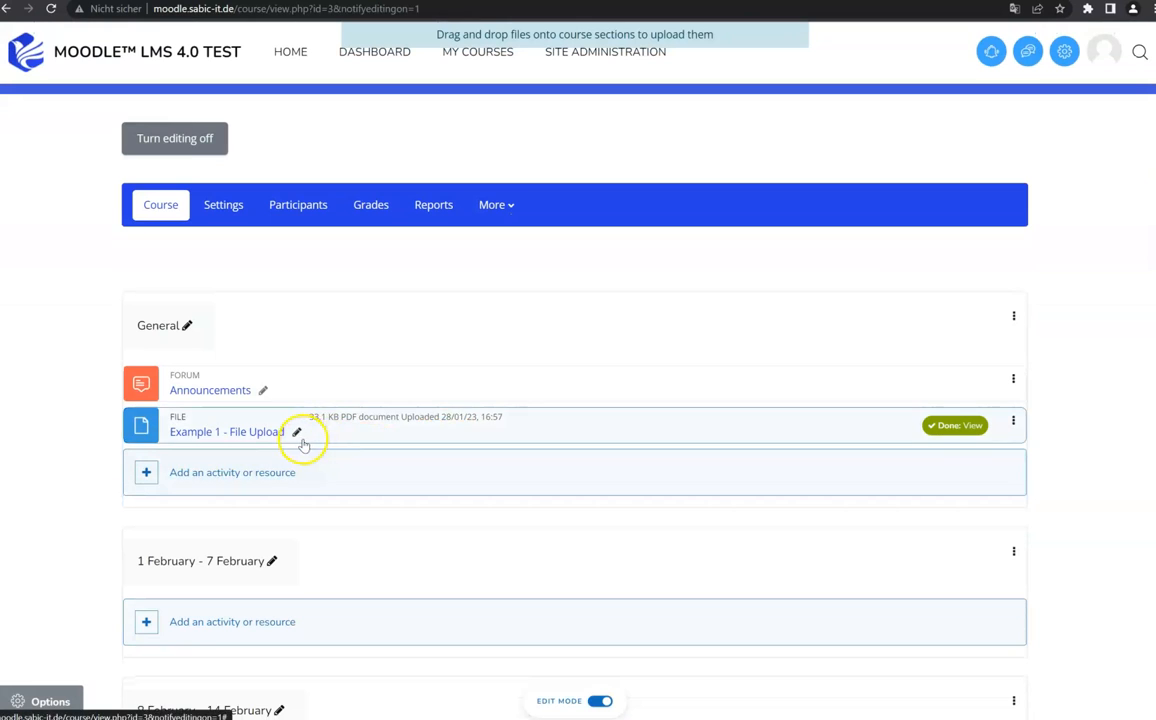
click(273, 471)
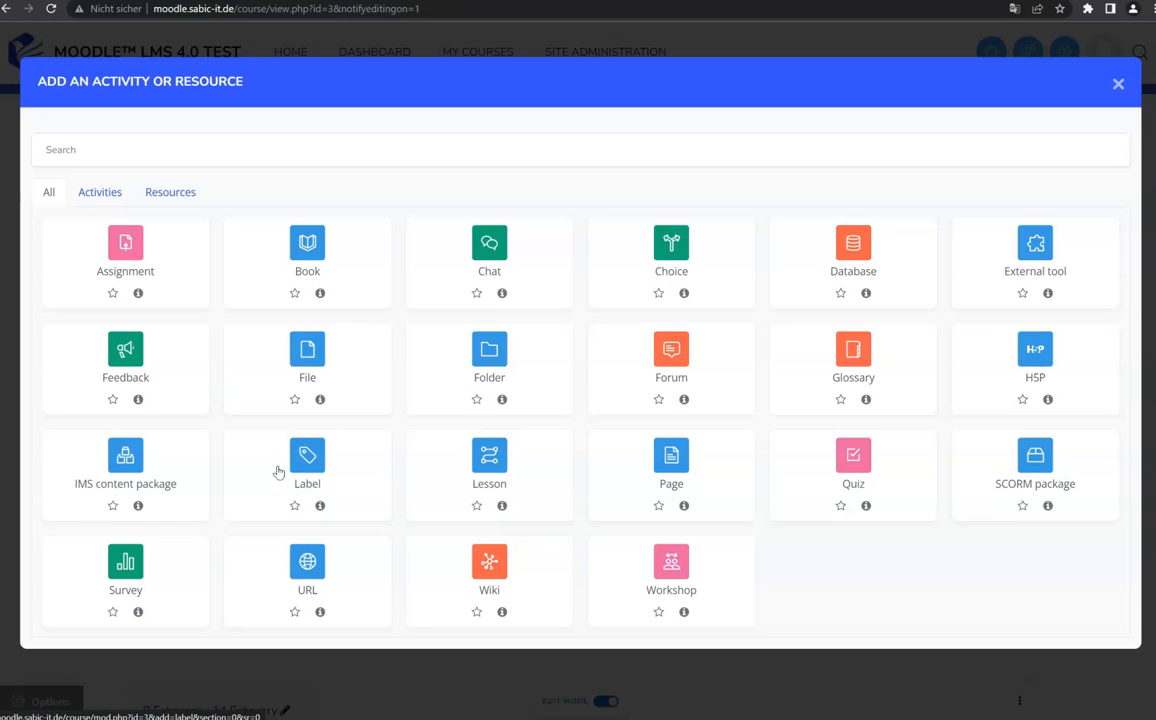
click(330, 348)
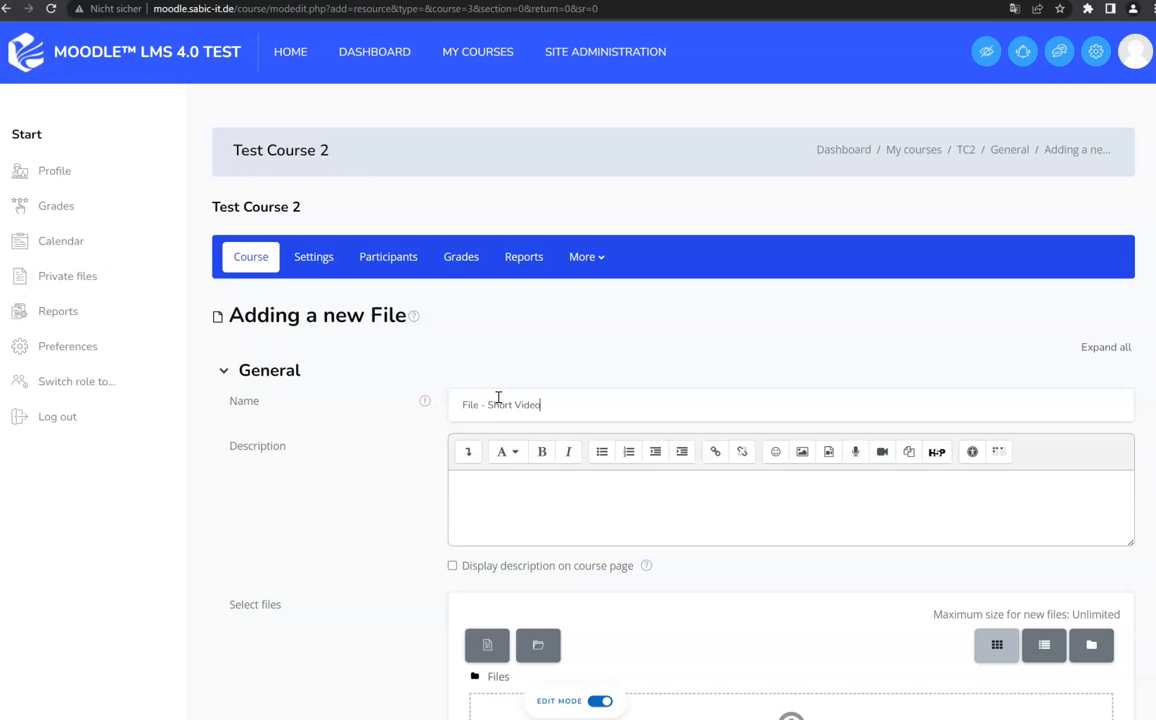
Upload the video "007 SOP for Adding Content to a Course in Moodle" to the new file resource
scroll(498, 398, down, 5)
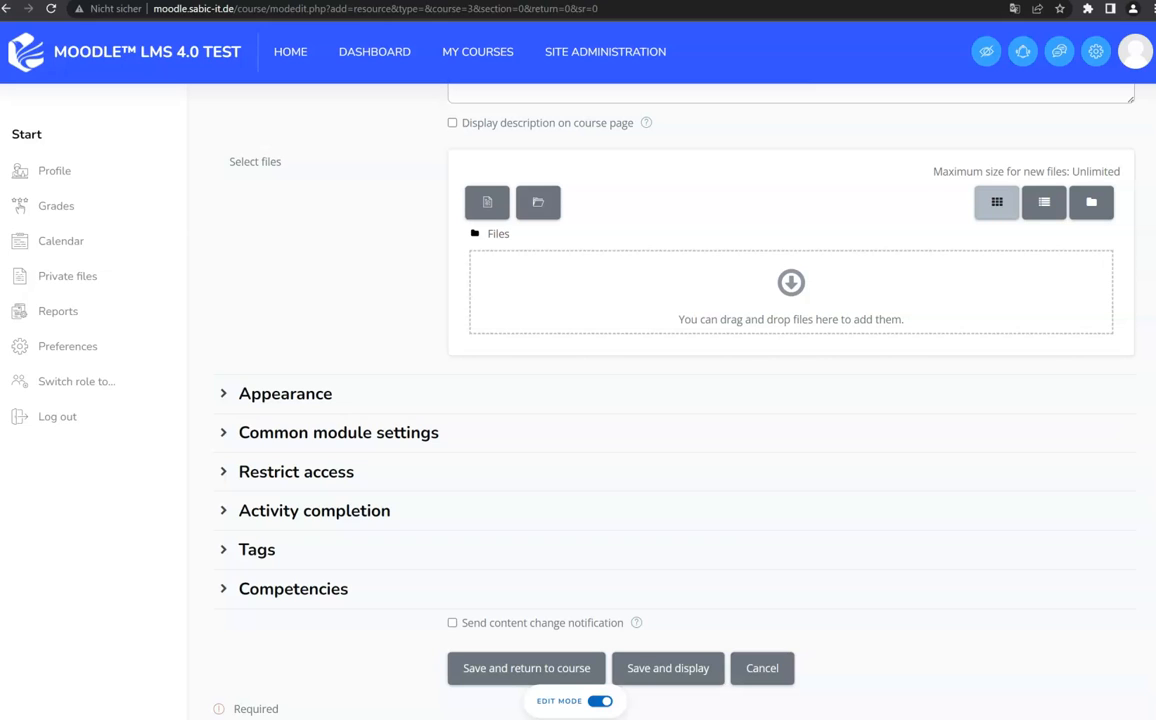
drag(872, 366, 878, 333)
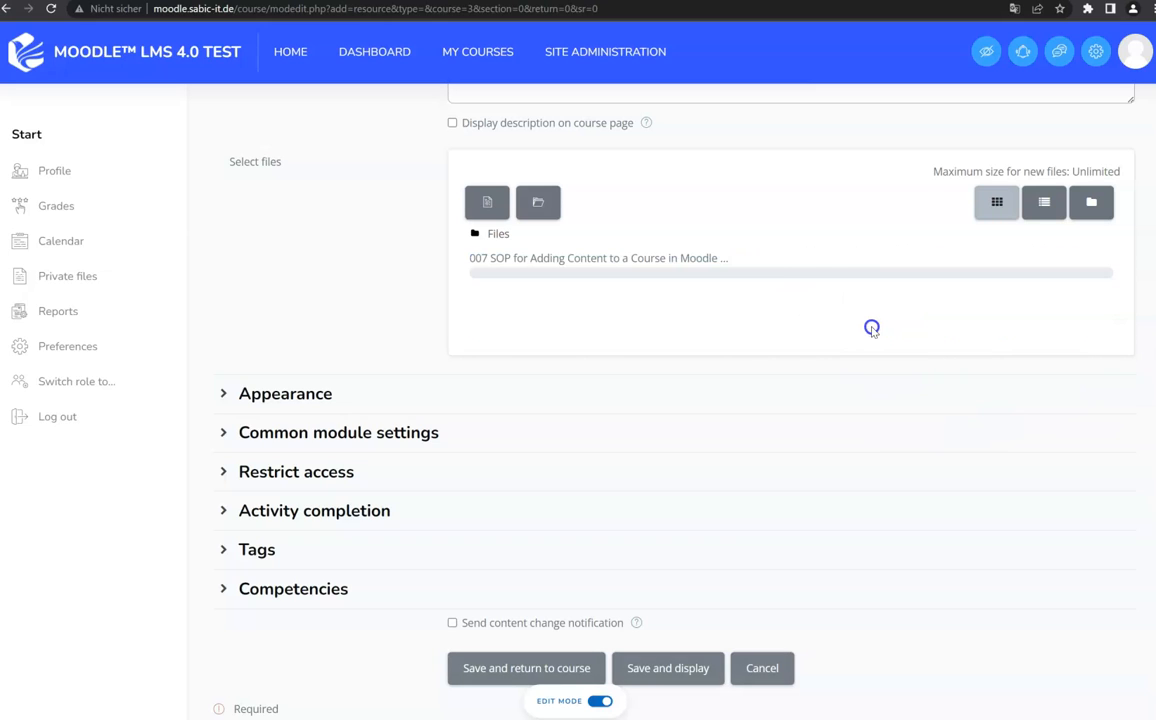
scroll(876, 332, down, 1)
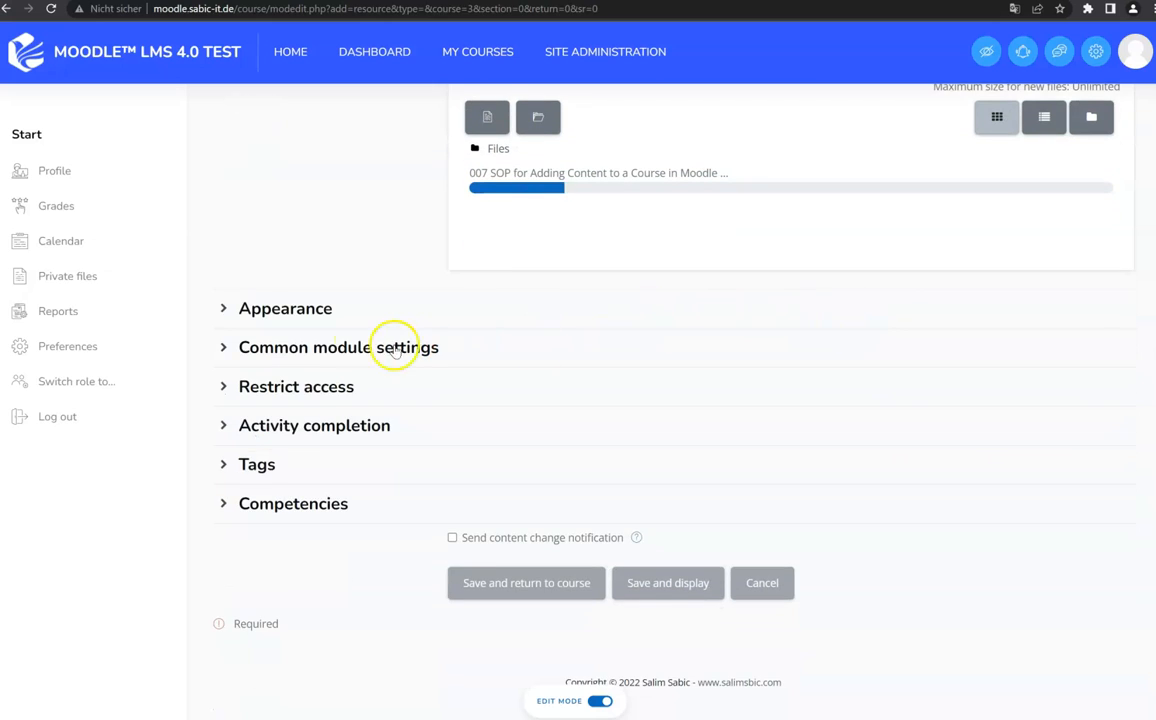
Set the short video resource's appearance to show size, type and upload/modified date
click(310, 308)
scroll(307, 316, down, 1)
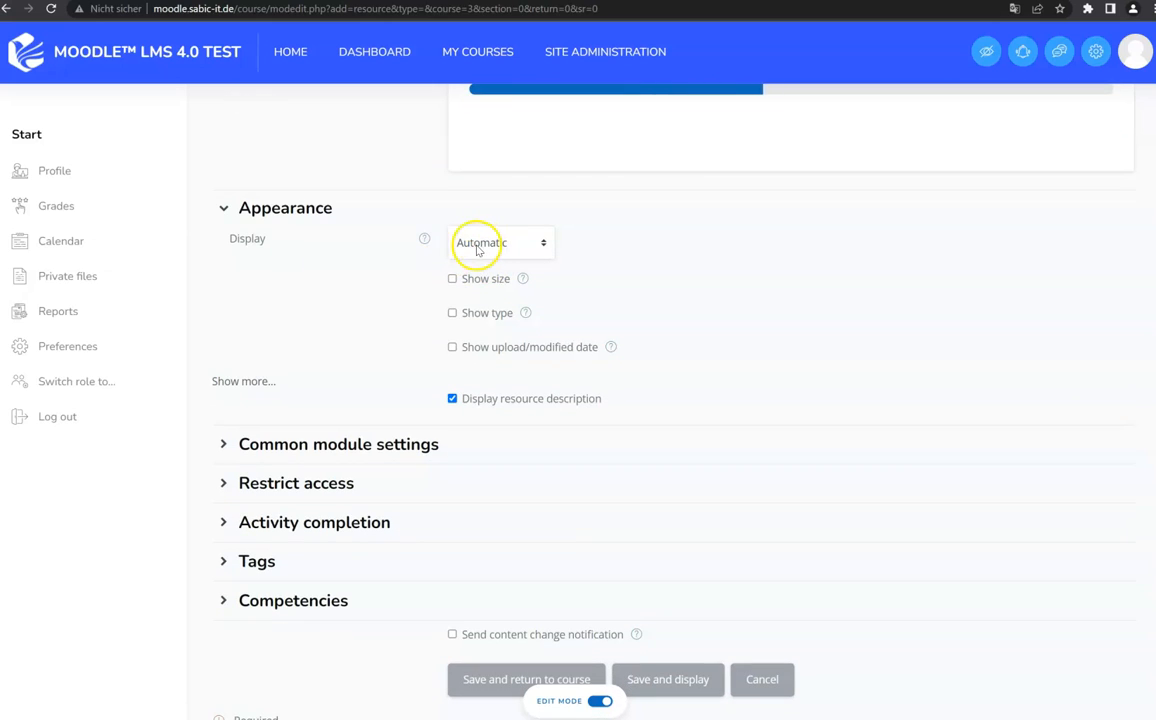
click(466, 312)
click(452, 347)
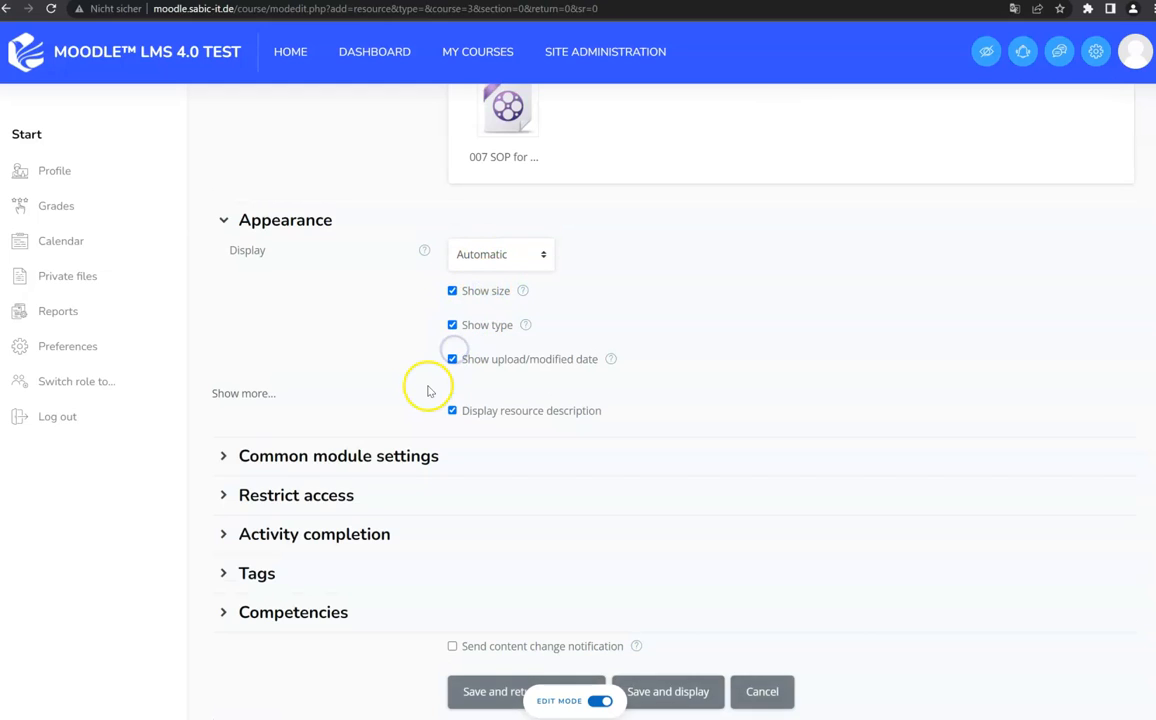
scroll(409, 371, down, 1)
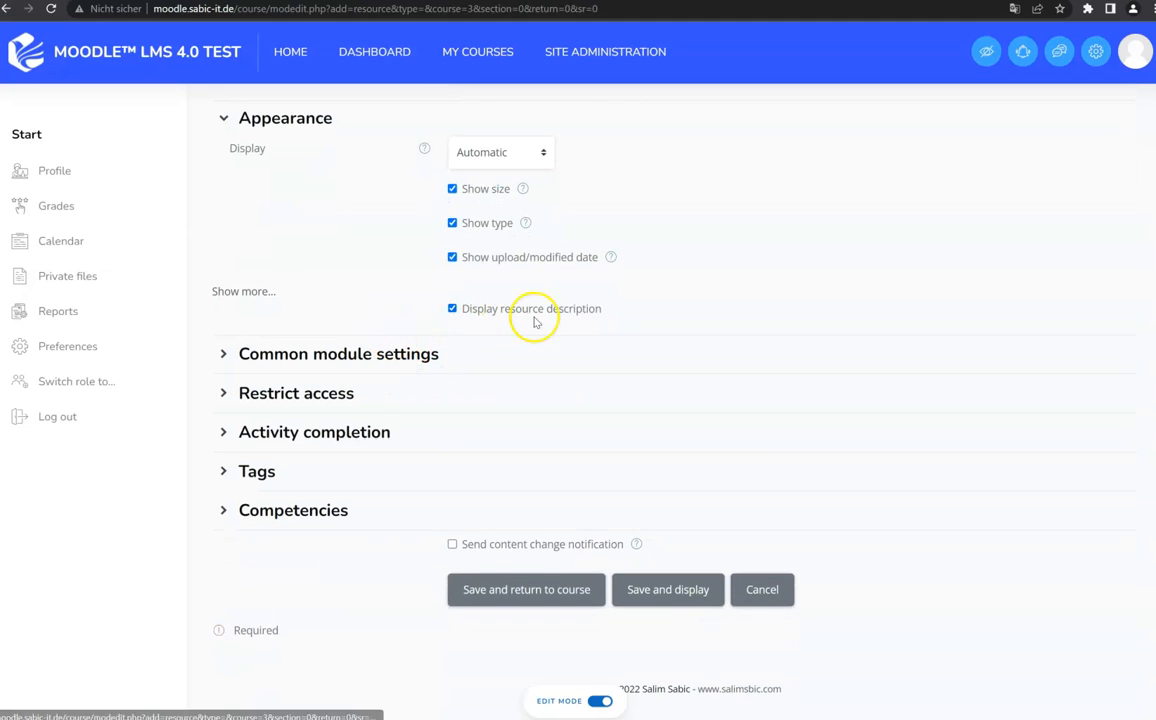
Review the additional appearance options and the common module settings of the short video resource
click(240, 291)
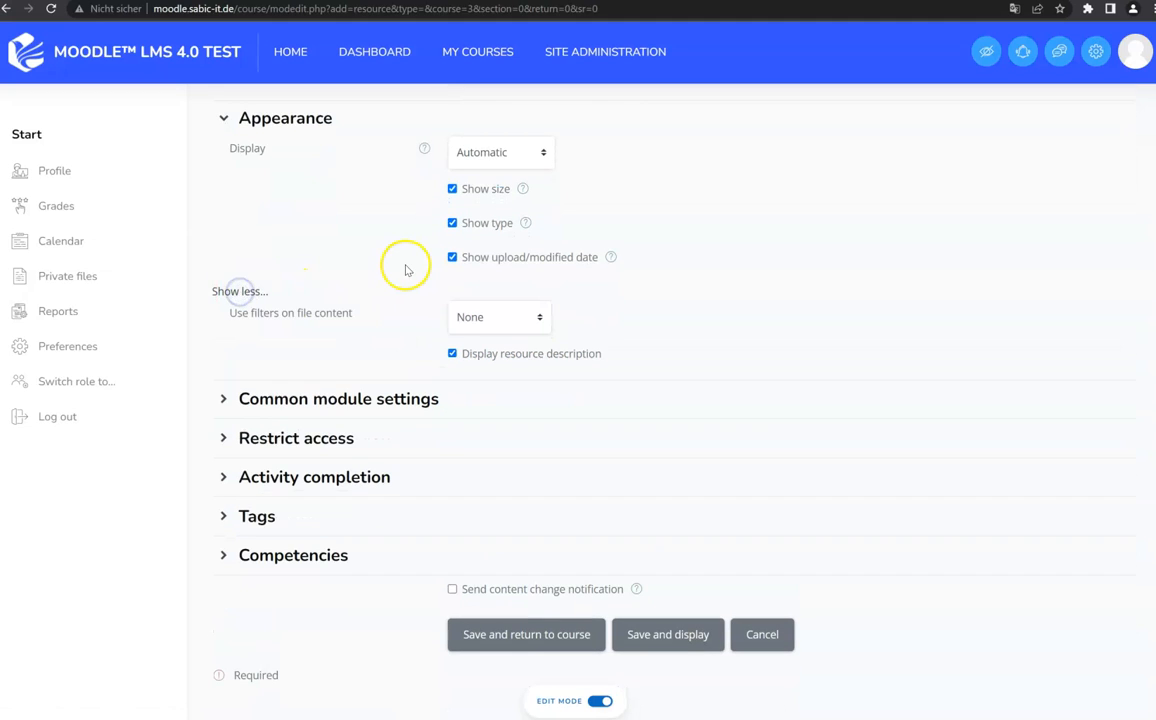
scroll(300, 330, down, 1)
click(302, 344)
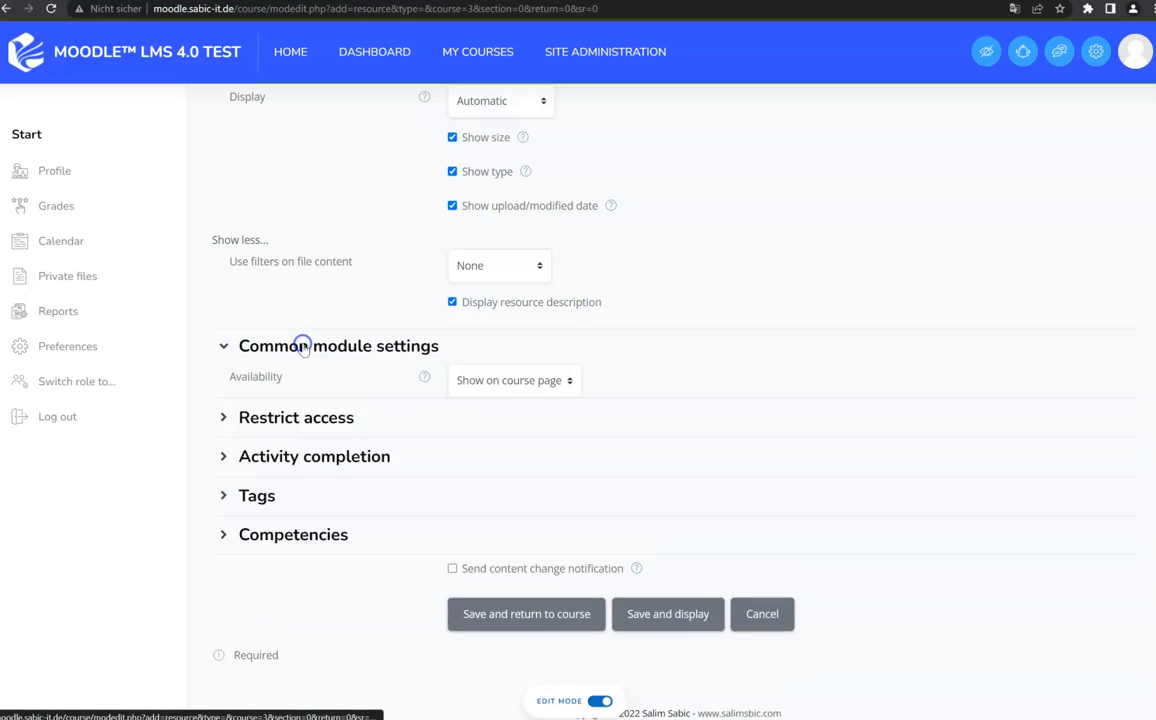
scroll(302, 343, down, 1)
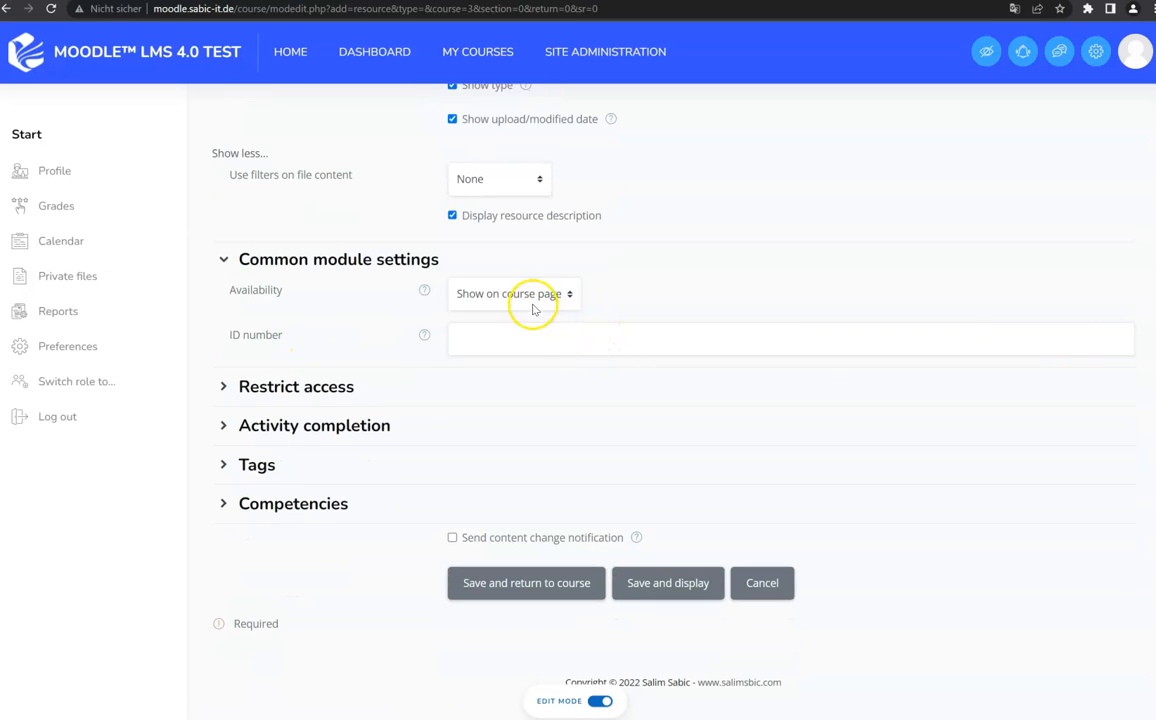
Add an activity completion restriction to the video resource requiring "Example 1 - File Upload" to be marked complete
click(300, 386)
scroll(302, 379, down, 1)
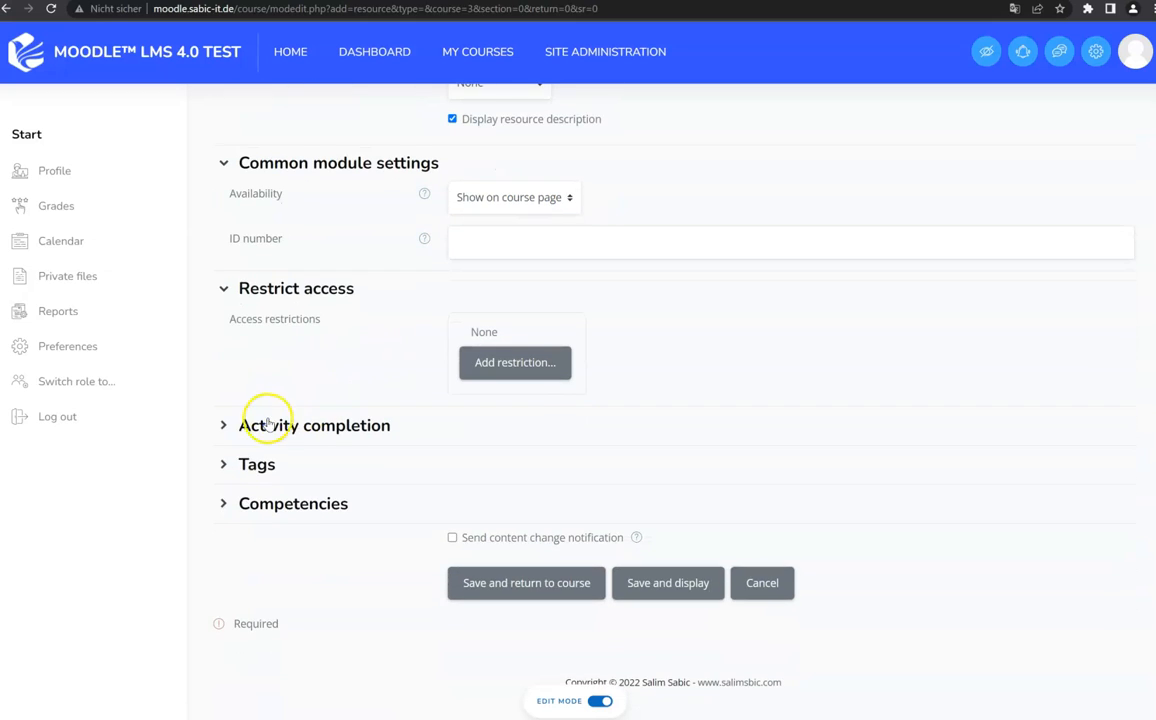
click(268, 424)
scroll(280, 370, down, 1)
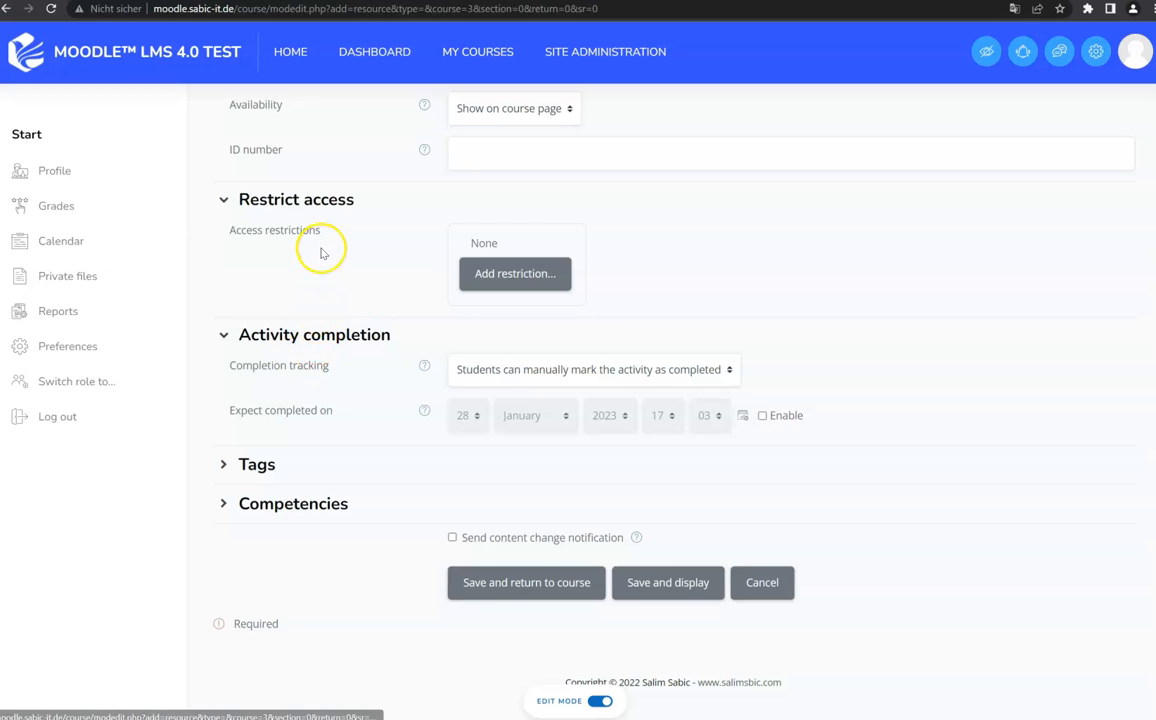
click(533, 277)
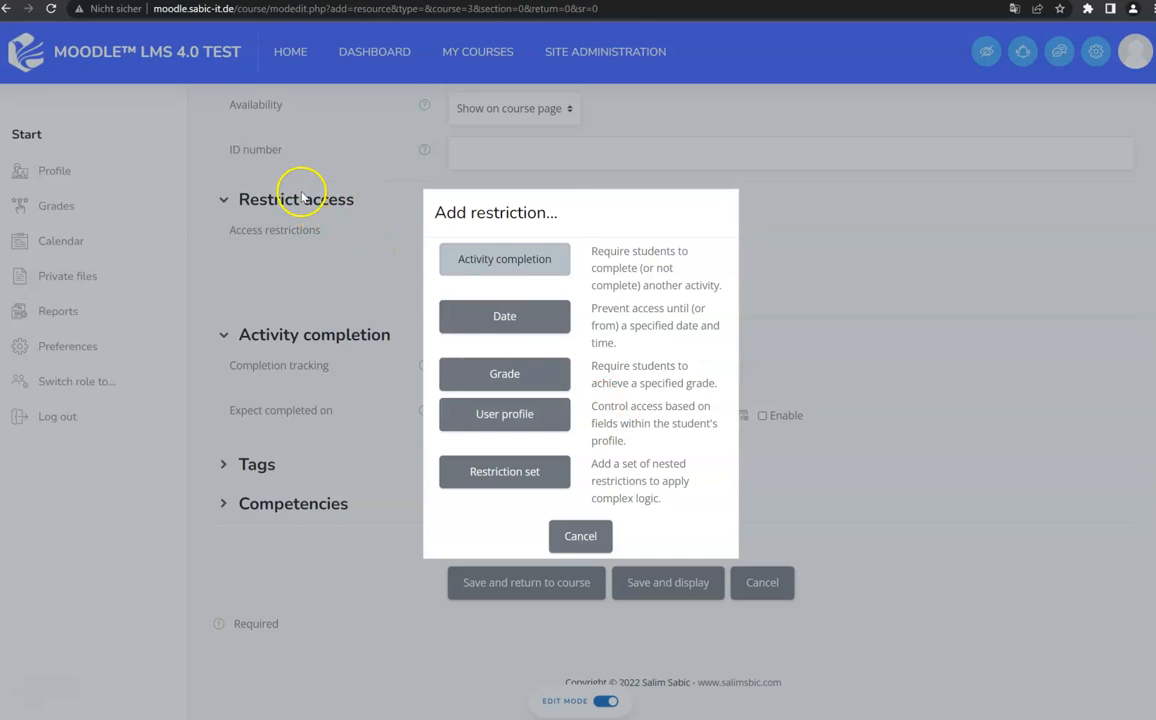
click(557, 270)
click(658, 311)
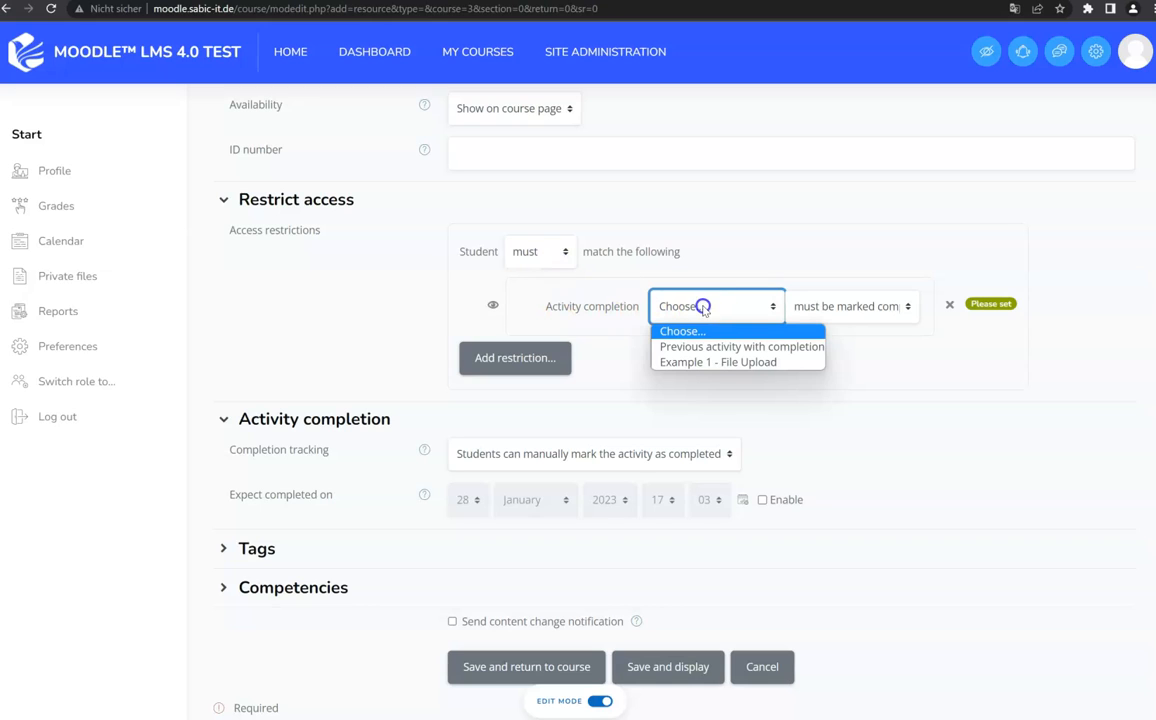
click(766, 365)
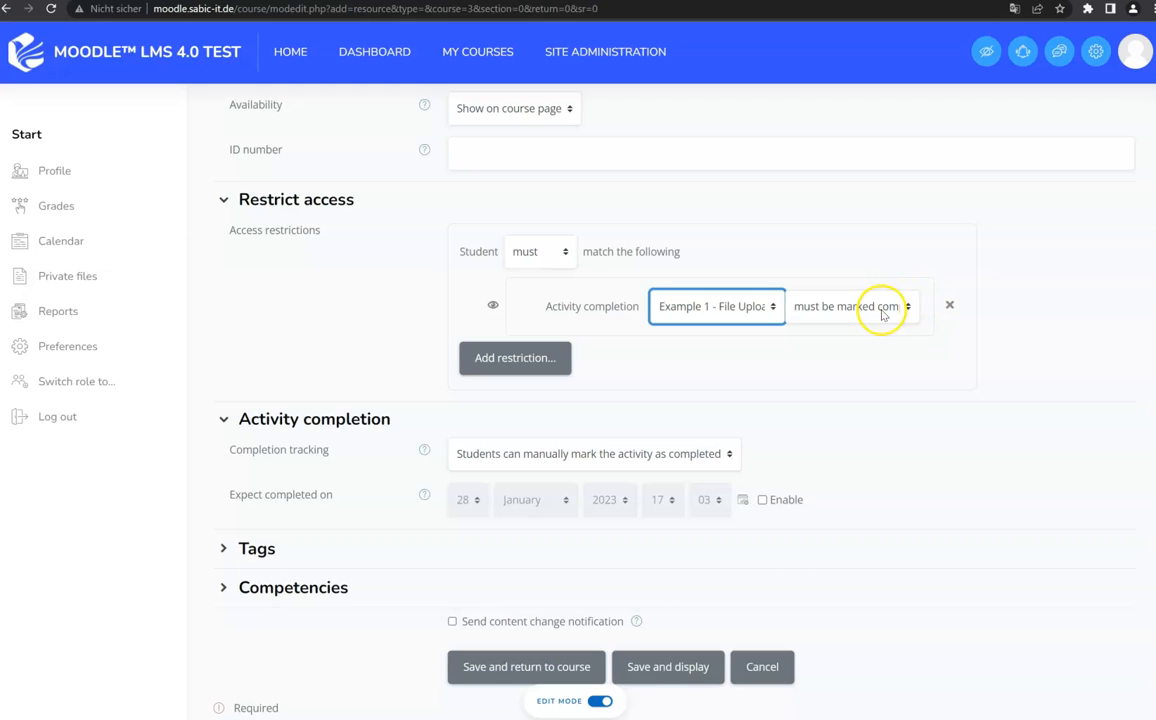
click(528, 360)
click(586, 525)
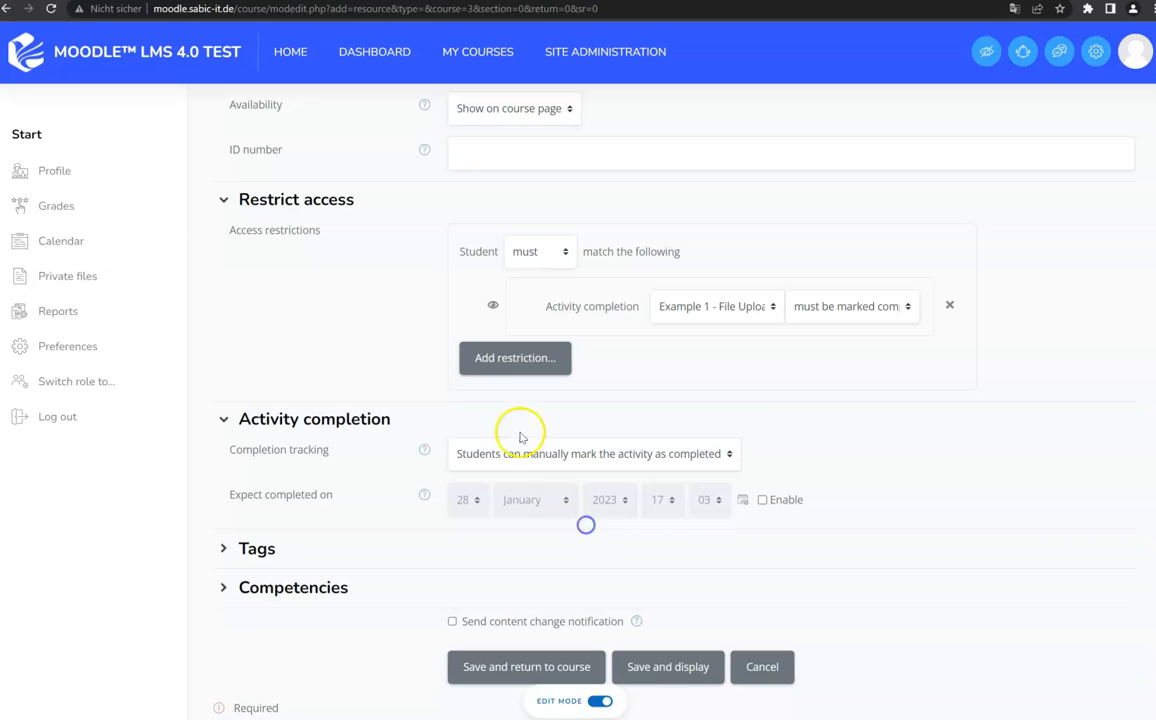
Set completion tracking to "Show activity as complete when conditions are met" with viewing required, and save the resource back to the course
scroll(335, 305, down, 2)
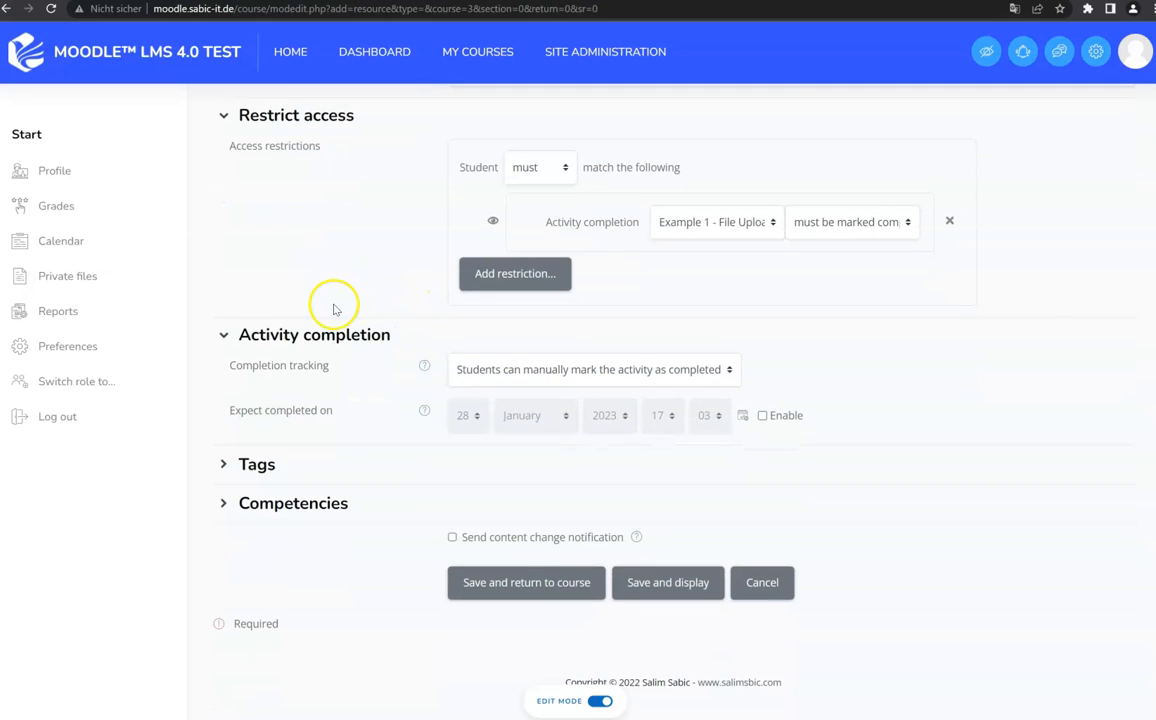
click(585, 363)
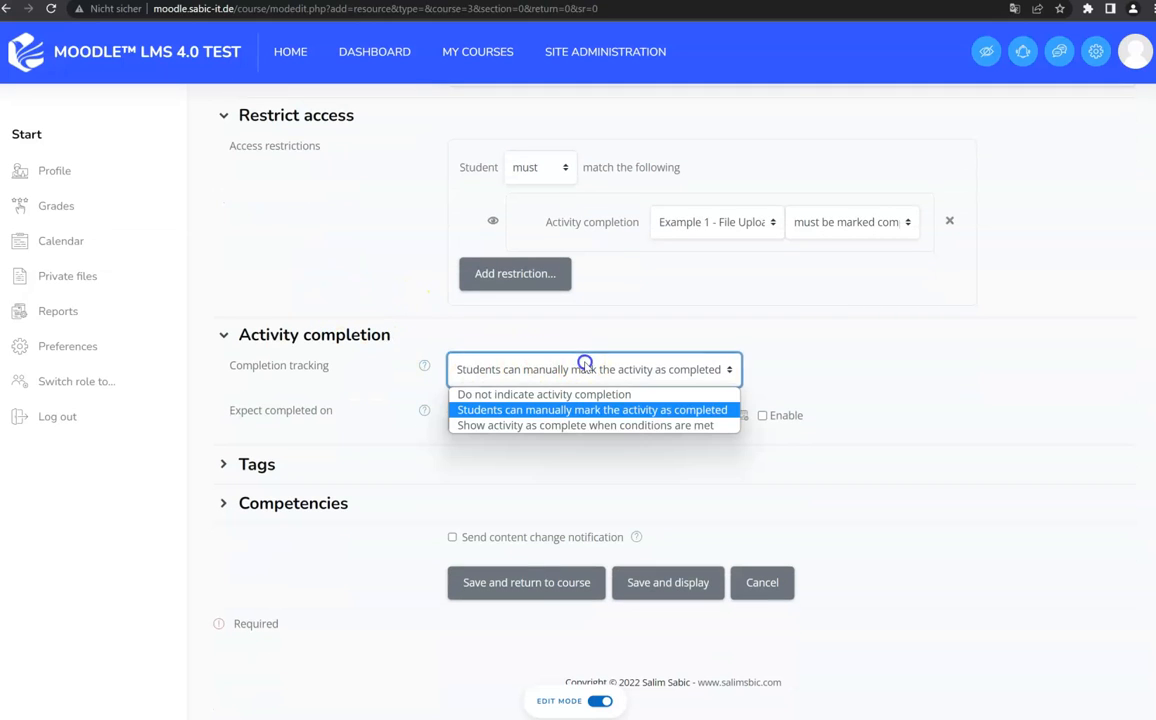
click(557, 425)
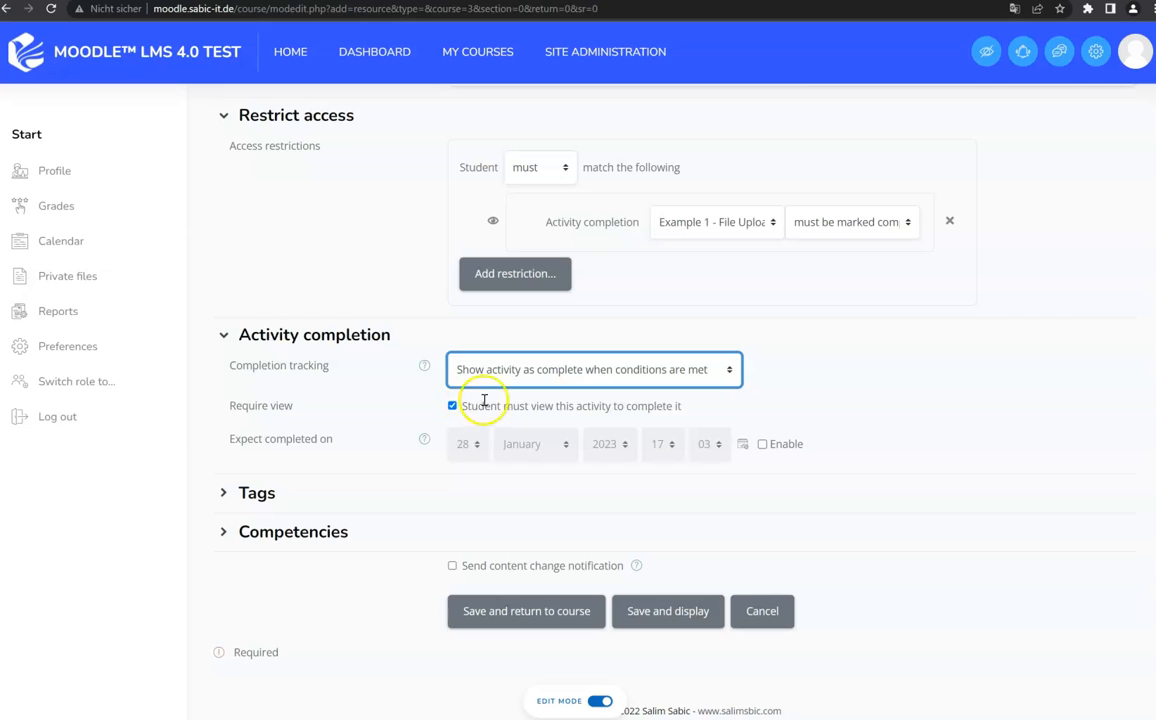
scroll(810, 398, down, 1)
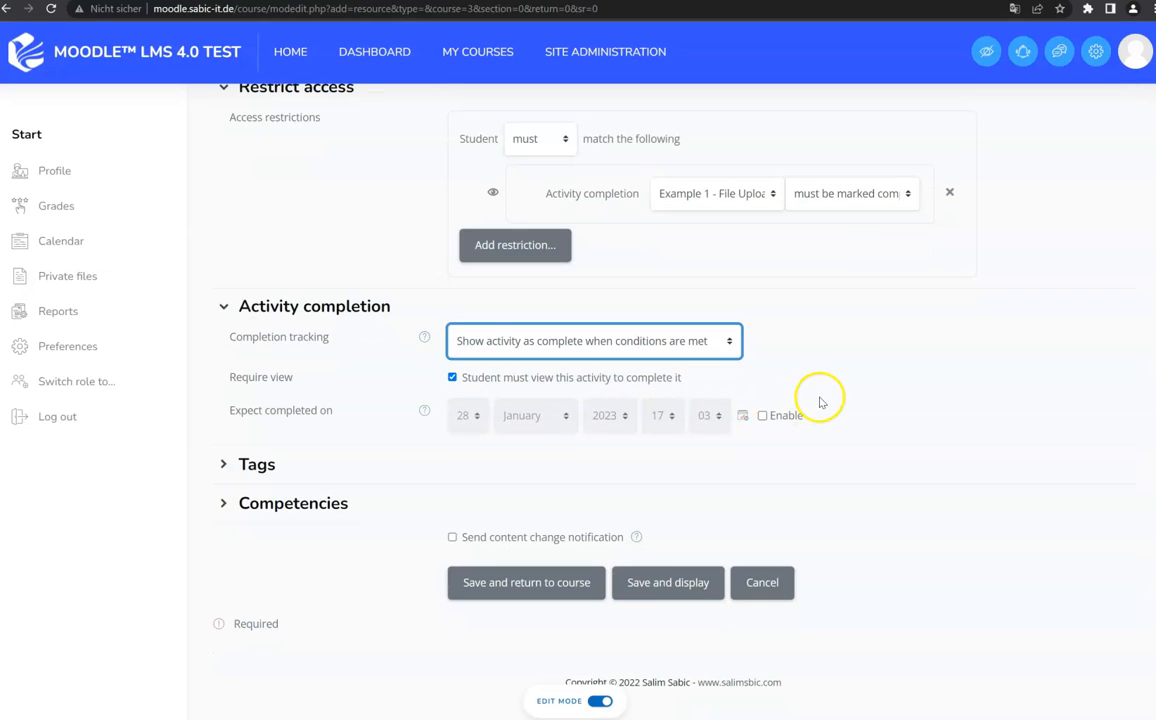
click(540, 583)
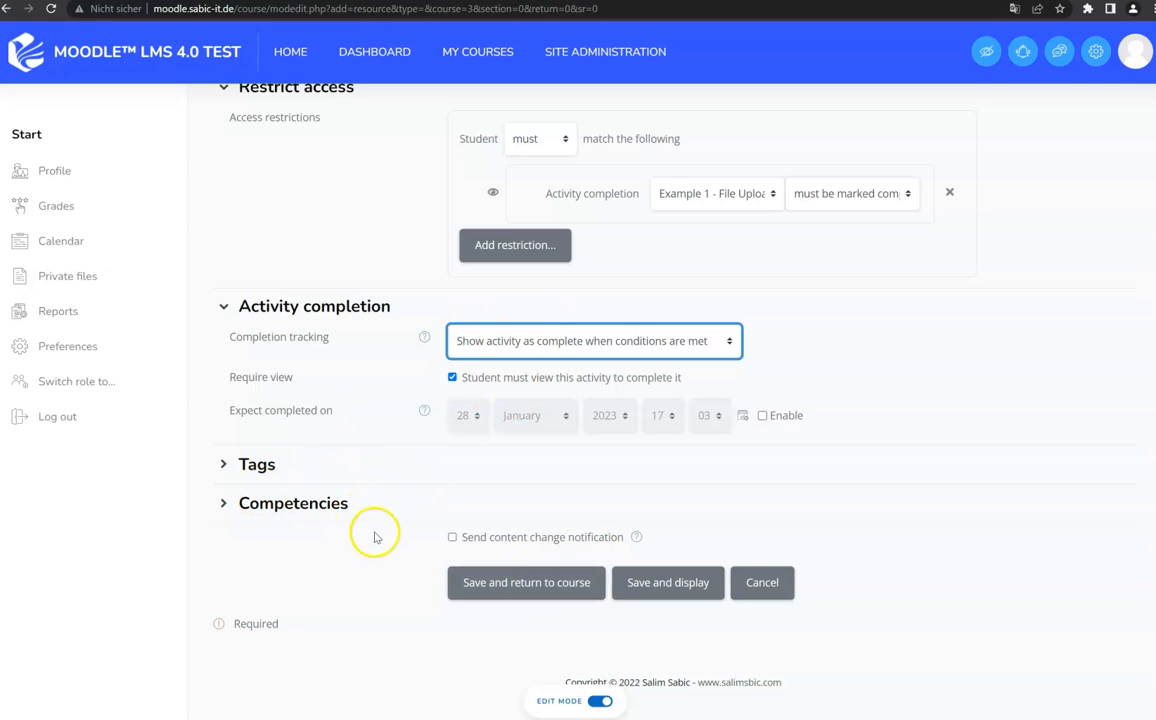
click(518, 580)
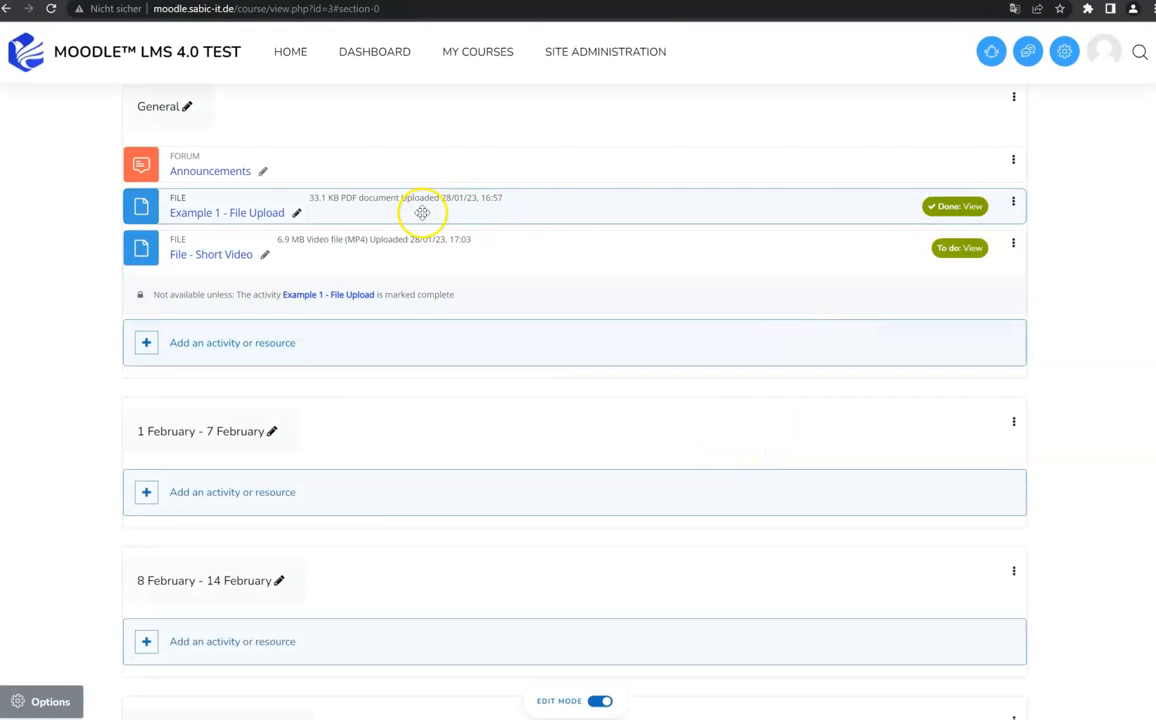
Turn off course editing and check the access restriction and completion status shown for "File - Short Video"
scroll(422, 212, up, 3)
click(153, 137)
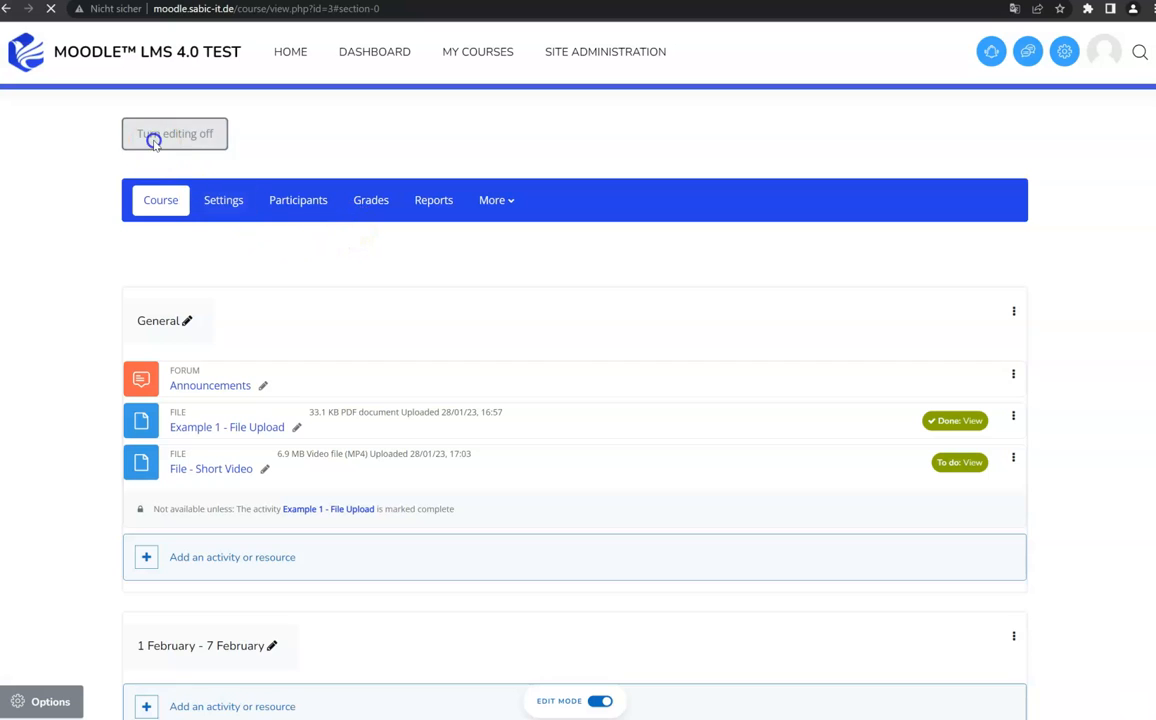
scroll(80, 362, down, 5)
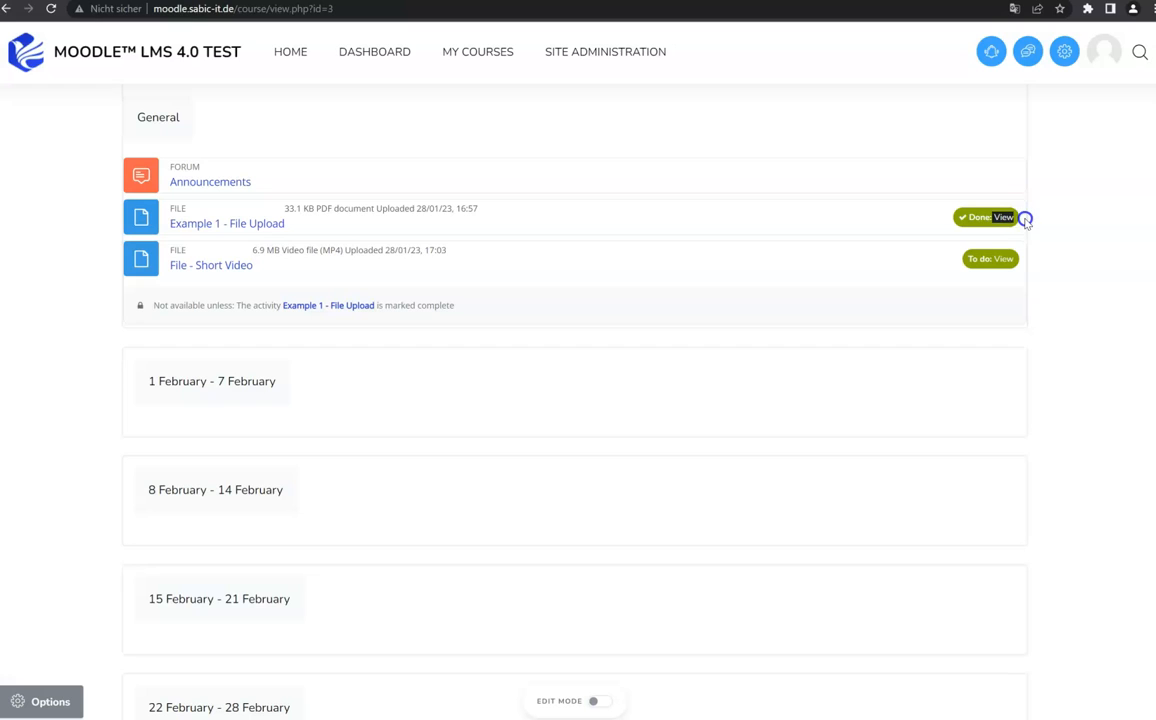
Open the "File - Short Video" resource and check its embedded player, file details and completion status
click(203, 265)
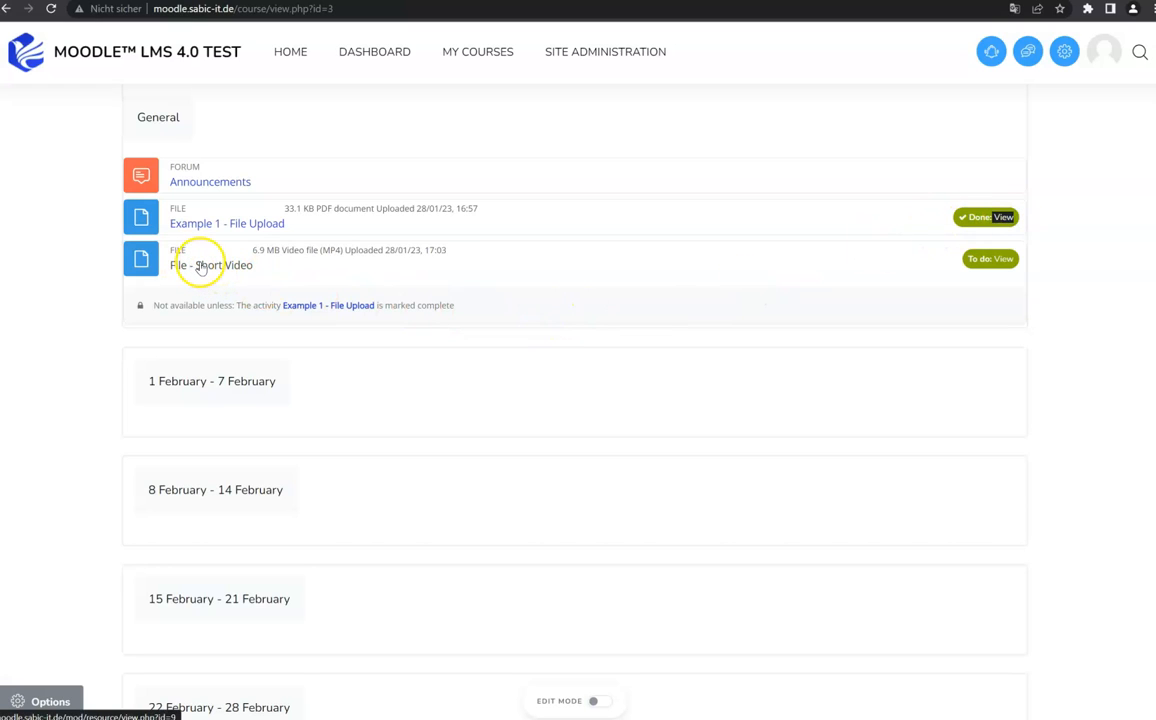
click(254, 250)
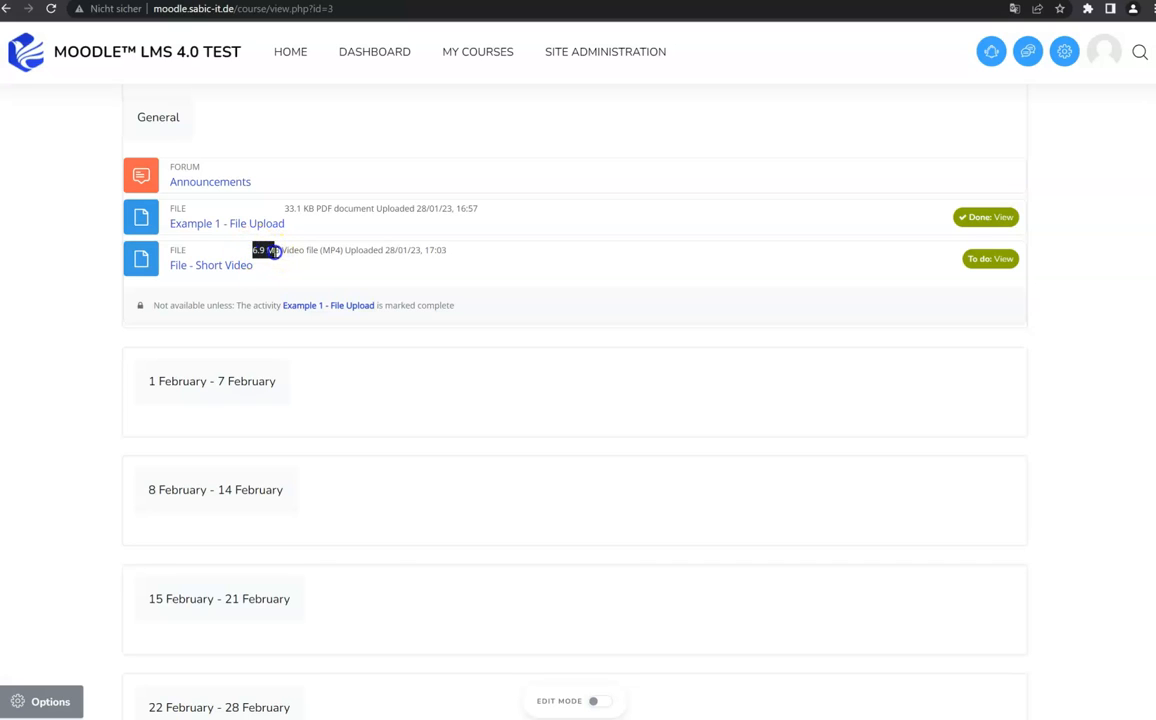
click(293, 255)
click(228, 271)
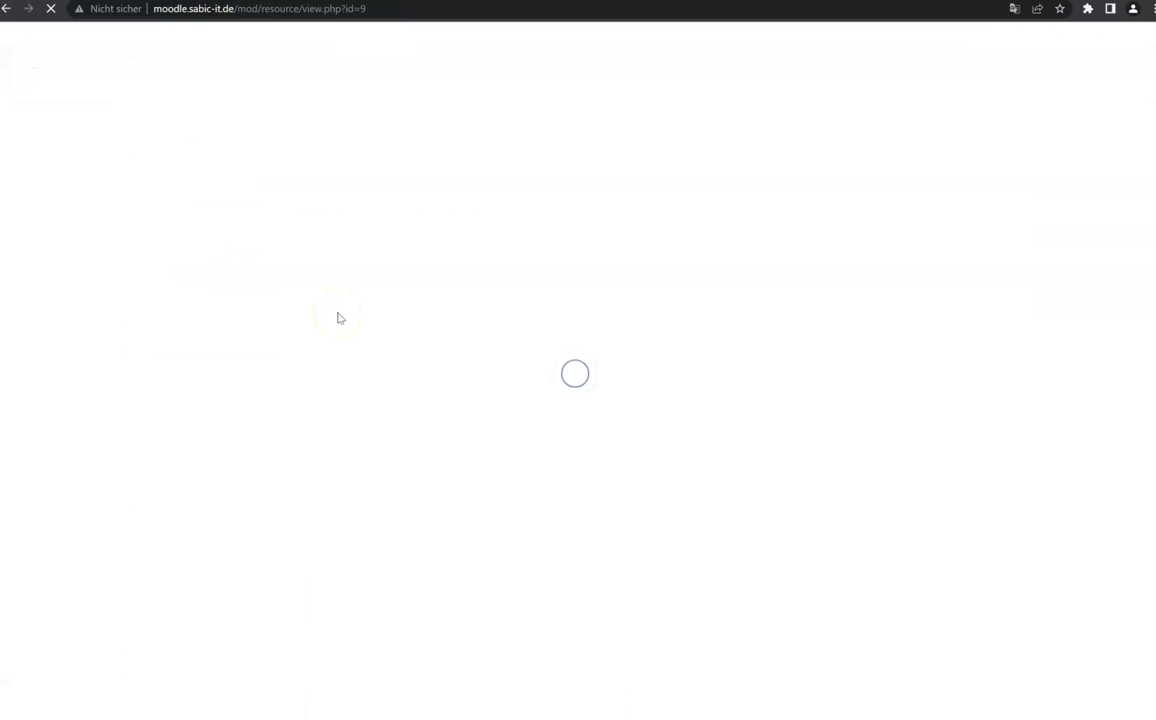
scroll(292, 330, down, 3)
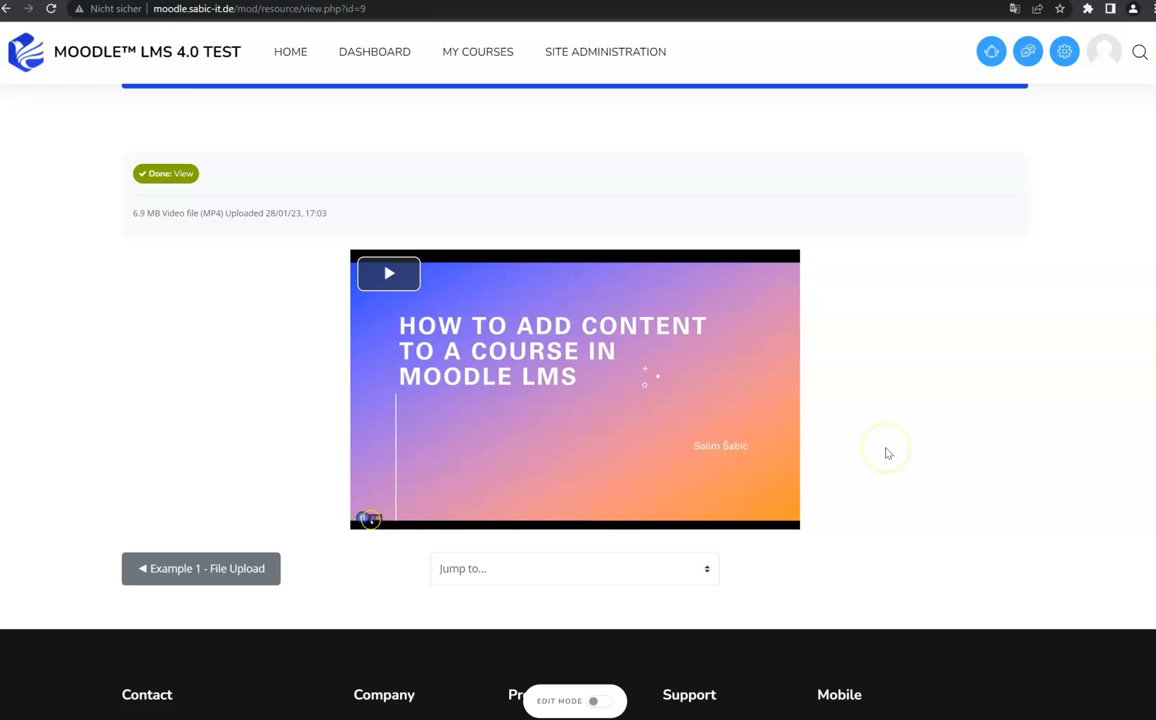
scroll(885, 453, up, 1)
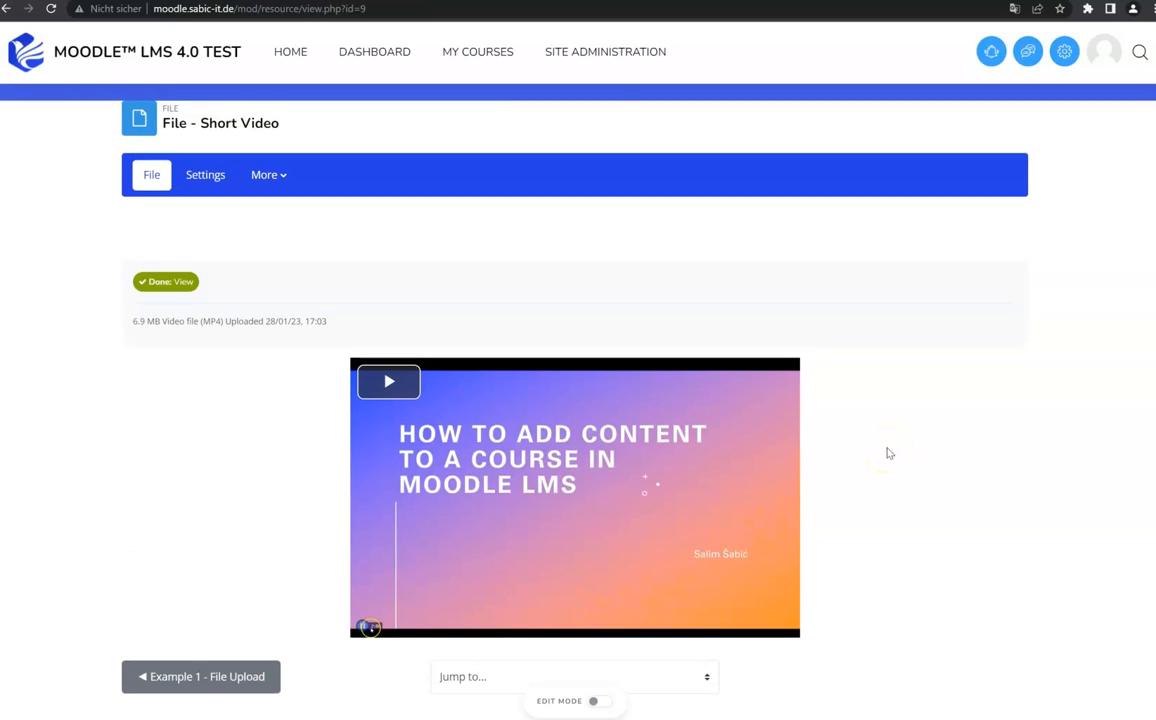
scroll(885, 450, up, 2)
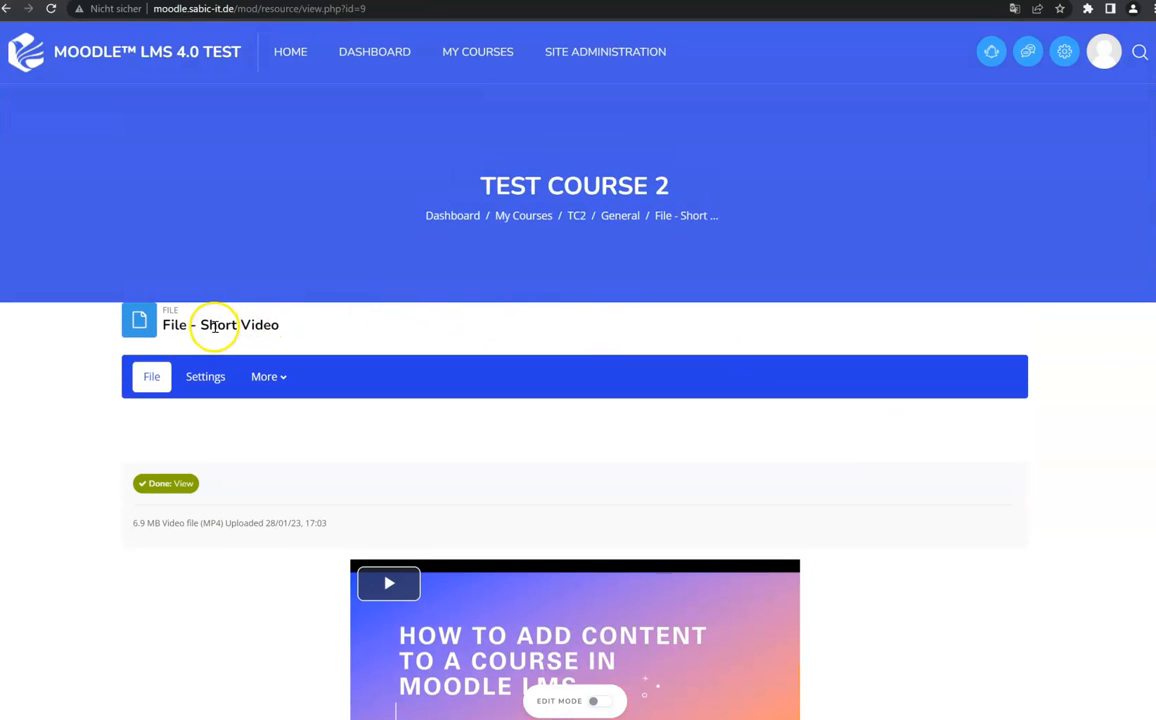
Return to the TC2 course page and check the completion status of both file resources in the General section
click(578, 217)
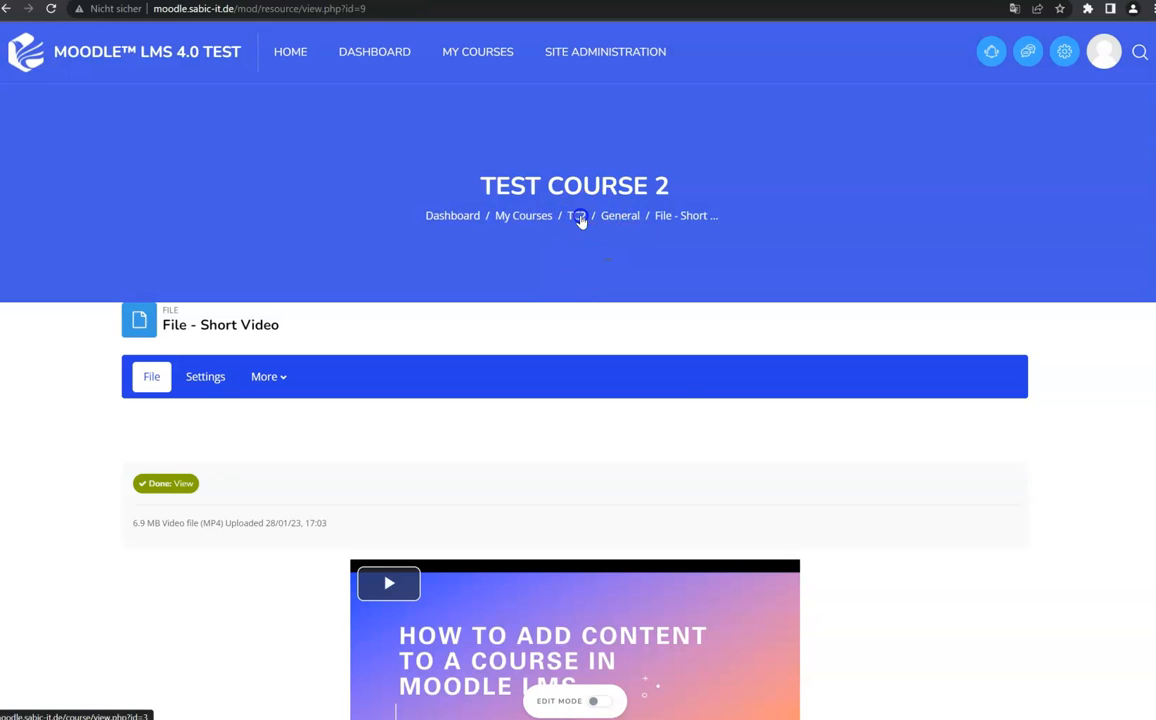
click(700, 357)
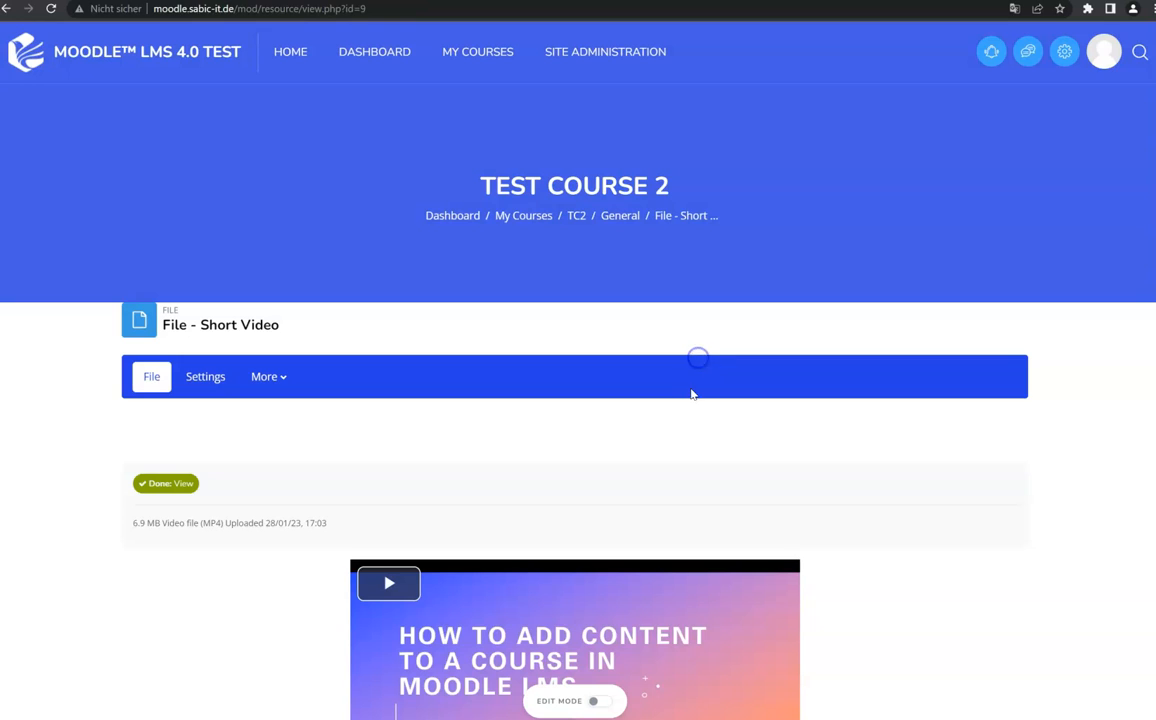
click(576, 220)
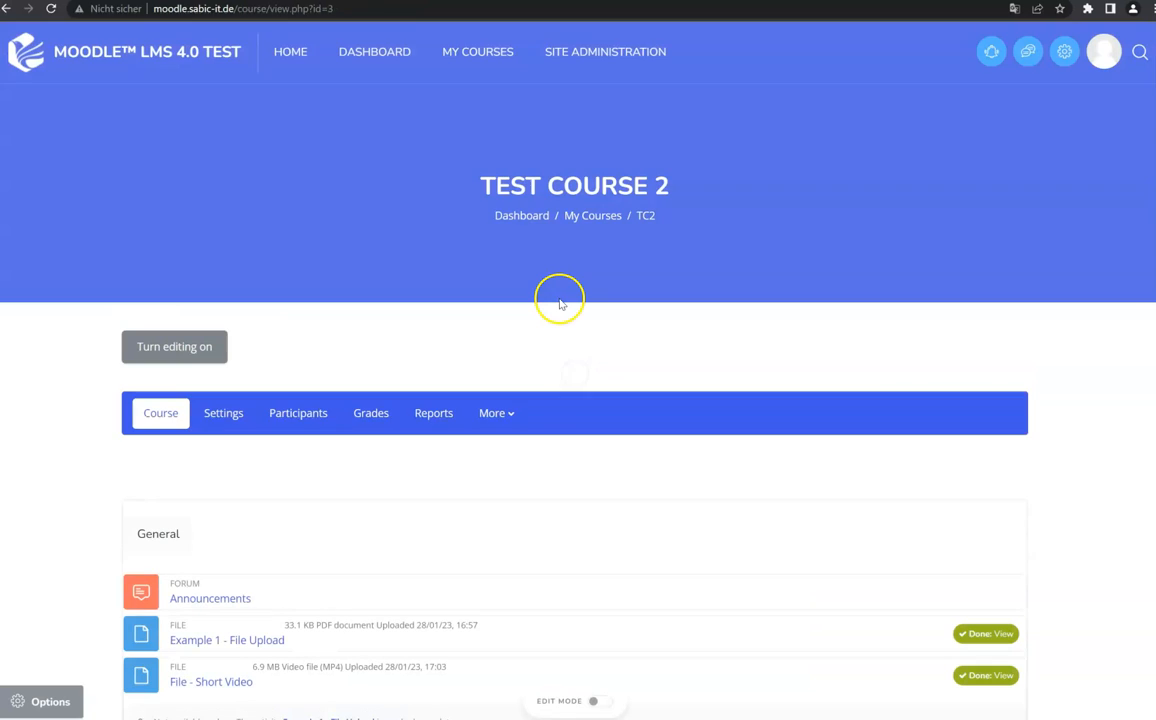
scroll(563, 299, down, 2)
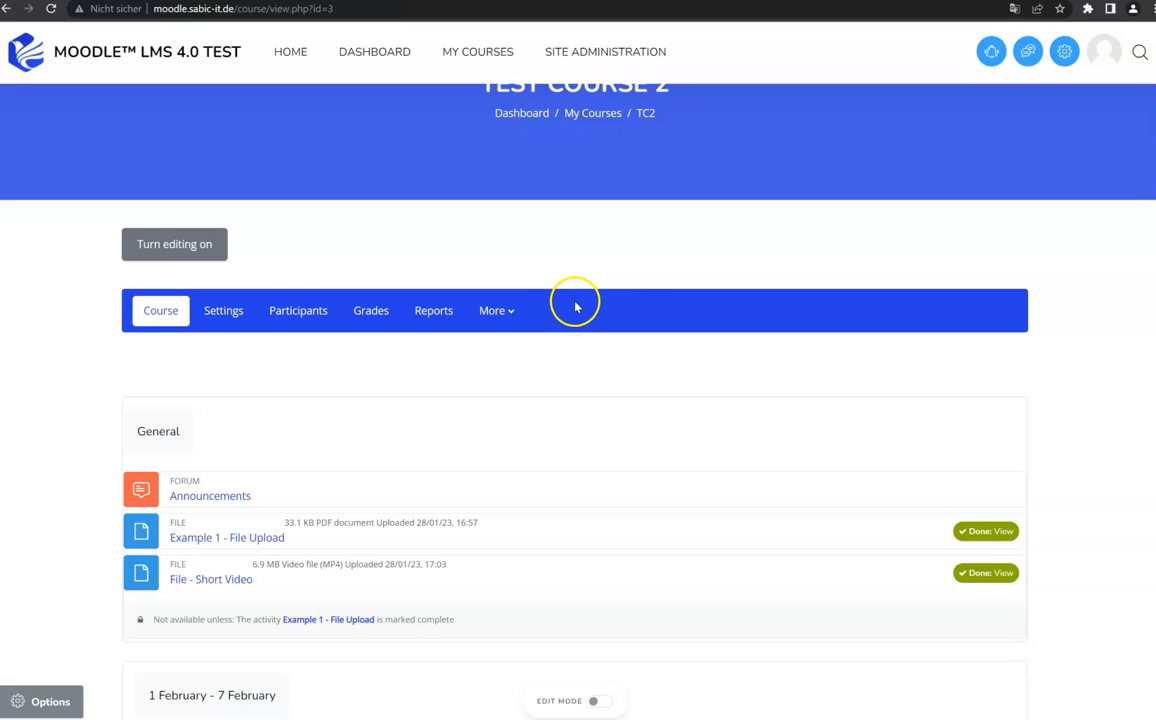
Turn on course editing and start adding a new File resource to the General section
click(201, 255)
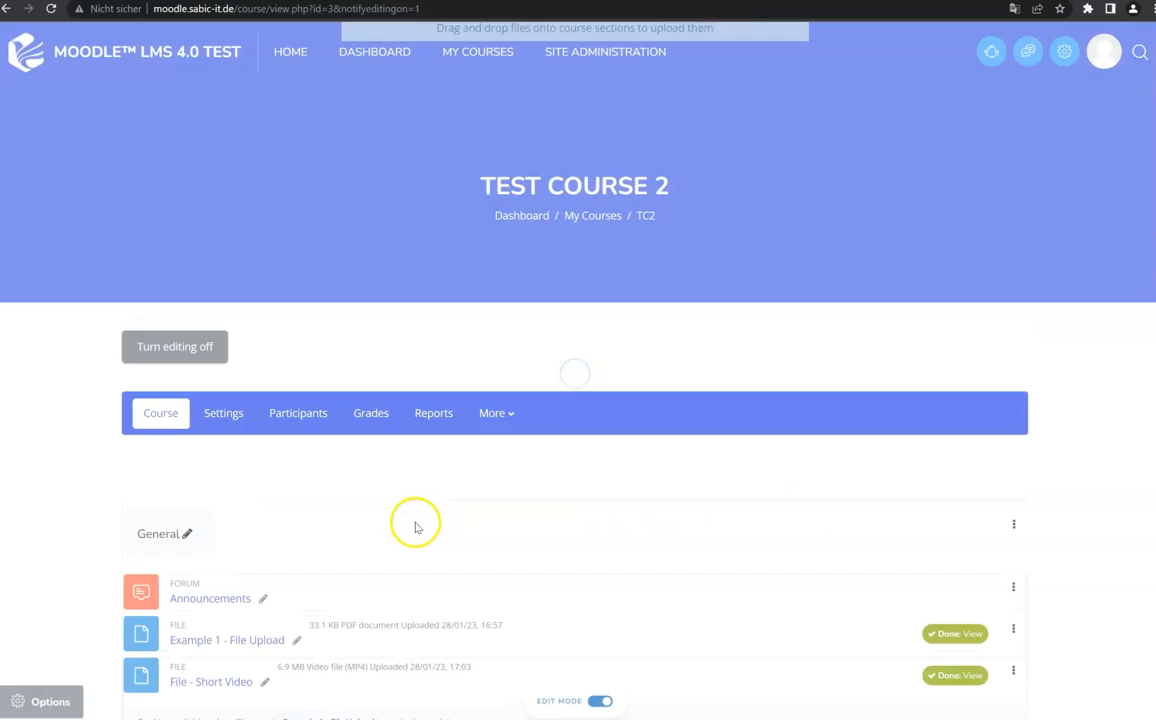
scroll(413, 524, down, 5)
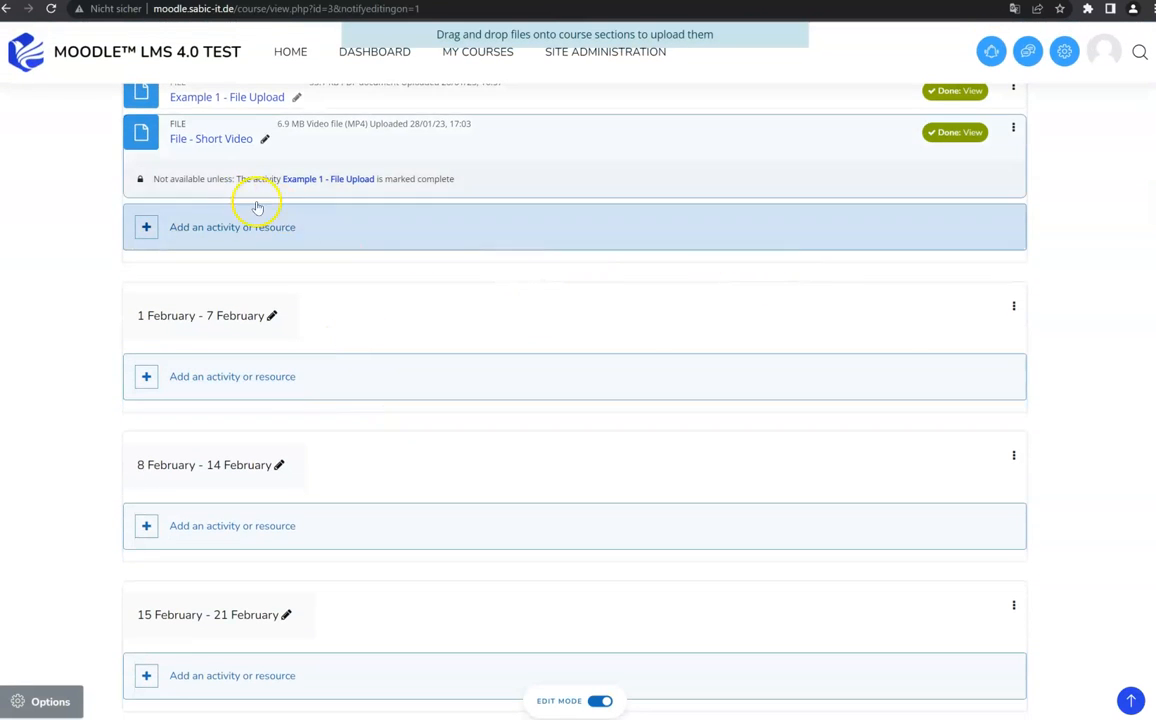
scroll(253, 194, up, 1)
click(227, 341)
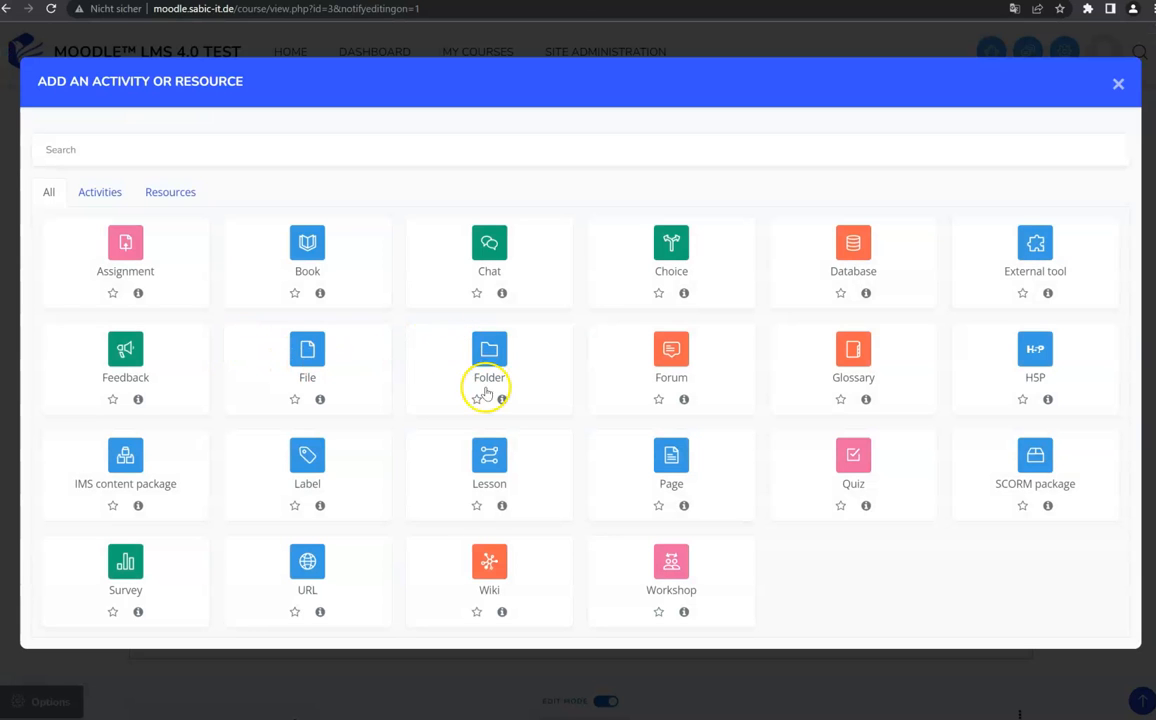
click(309, 346)
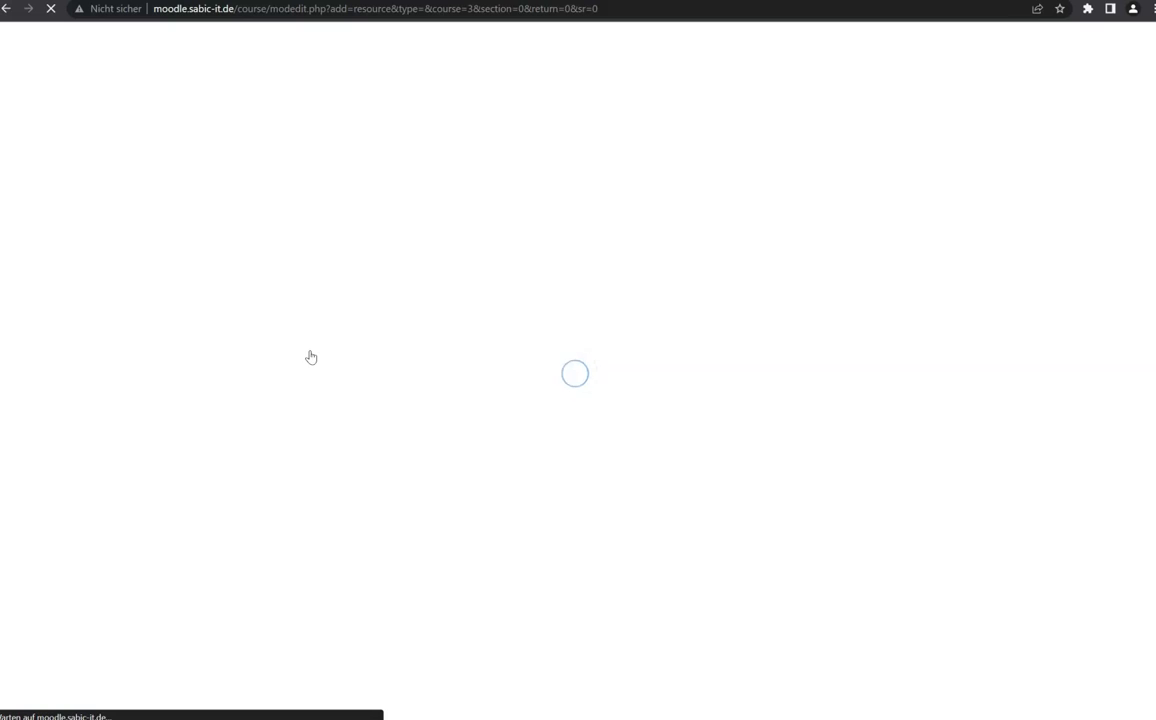
Name the new file resource "Example Word Document" and add the "007 SOP for ..." Word file to it
click(487, 399)
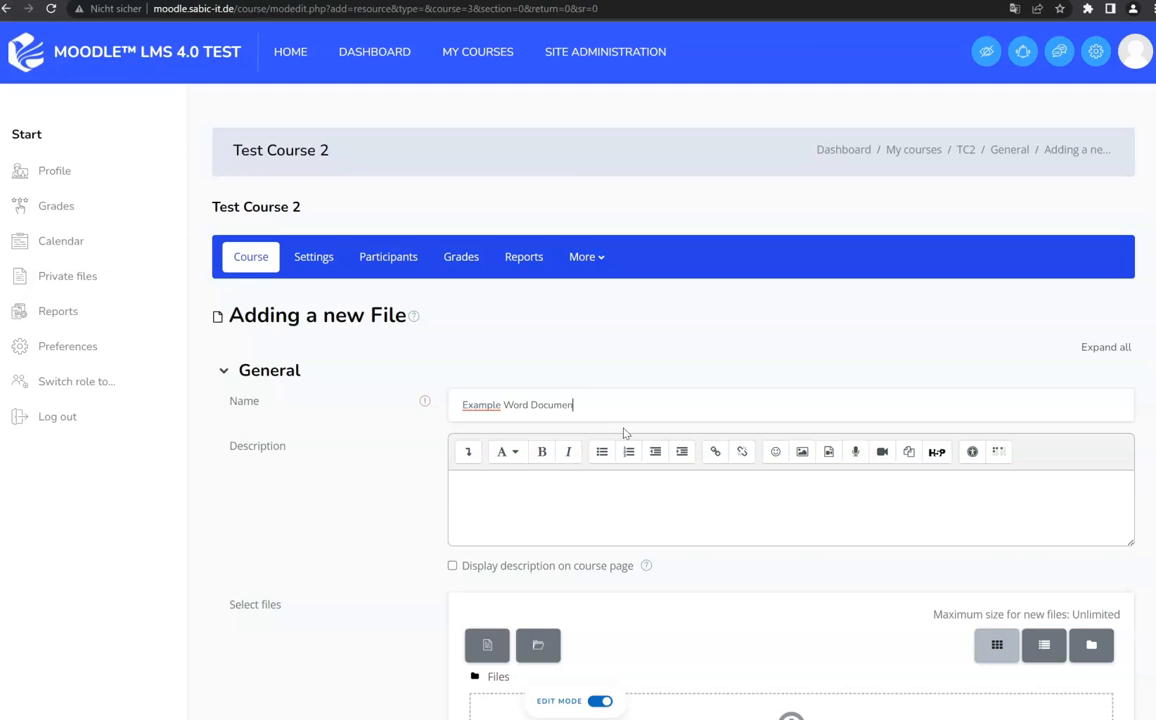
scroll(624, 432, down, 5)
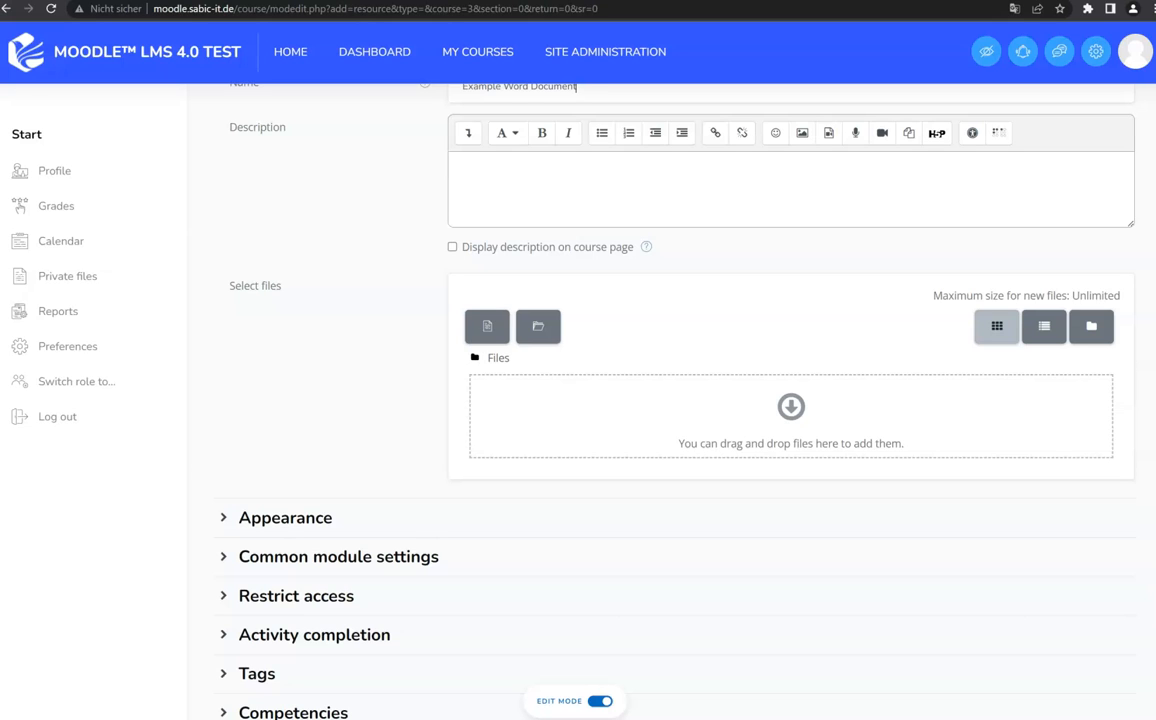
drag(1154, 462, 761, 449)
Enable showing the size, type and upload/modified date of the Word document resource, and review its common module settings
scroll(762, 452, down, 3)
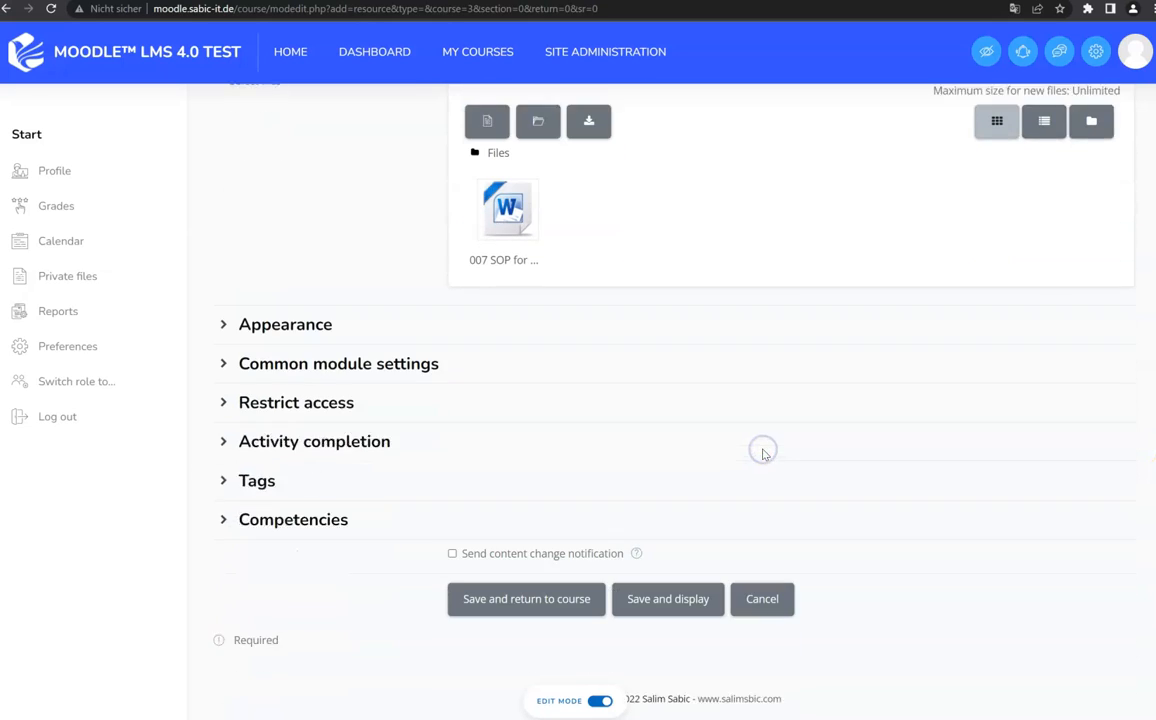
click(302, 310)
scroll(455, 287, down, 2)
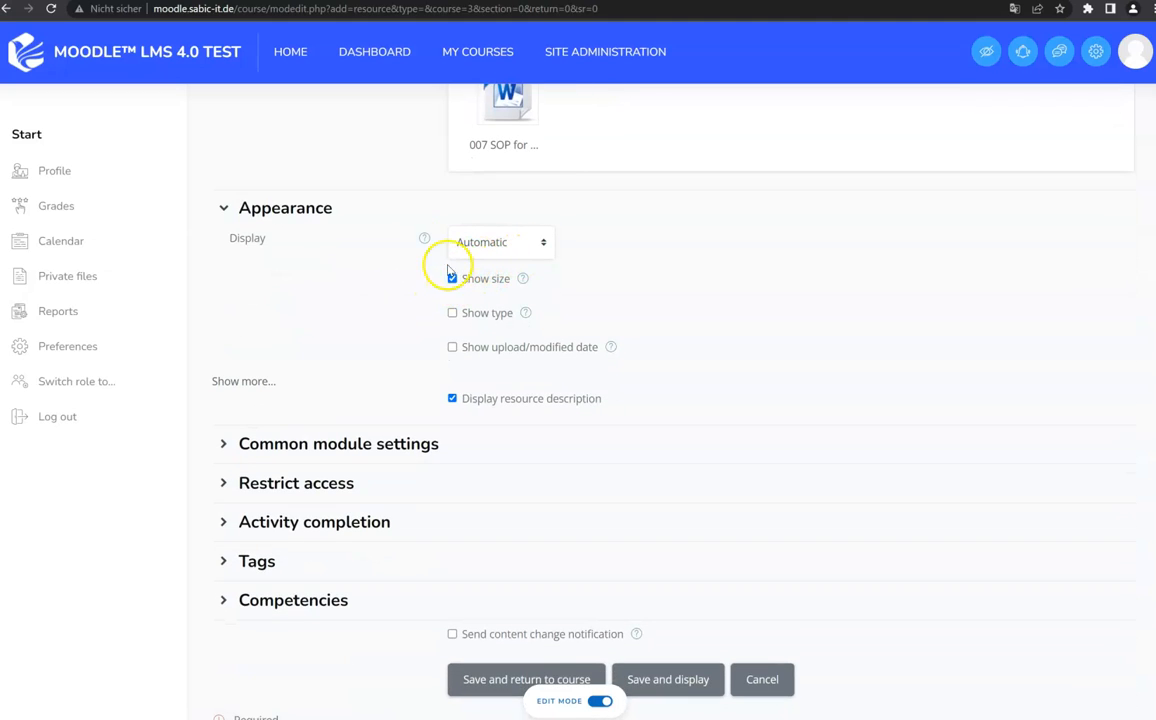
click(451, 313)
click(453, 347)
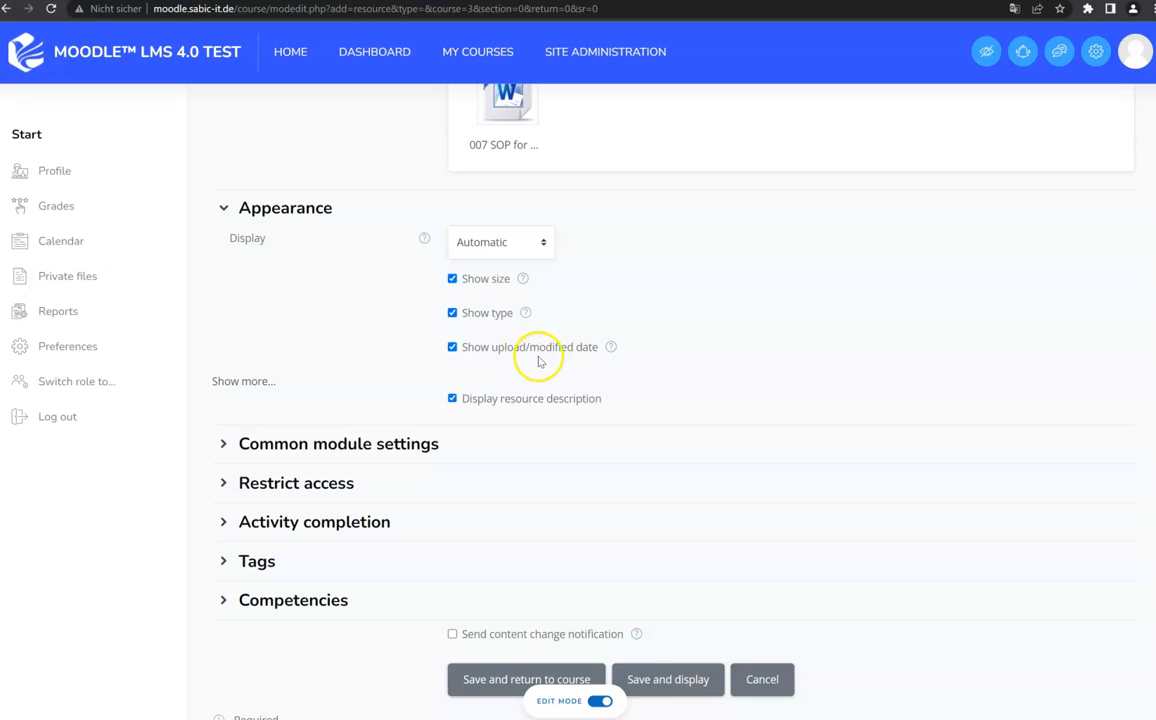
scroll(538, 360, down, 2)
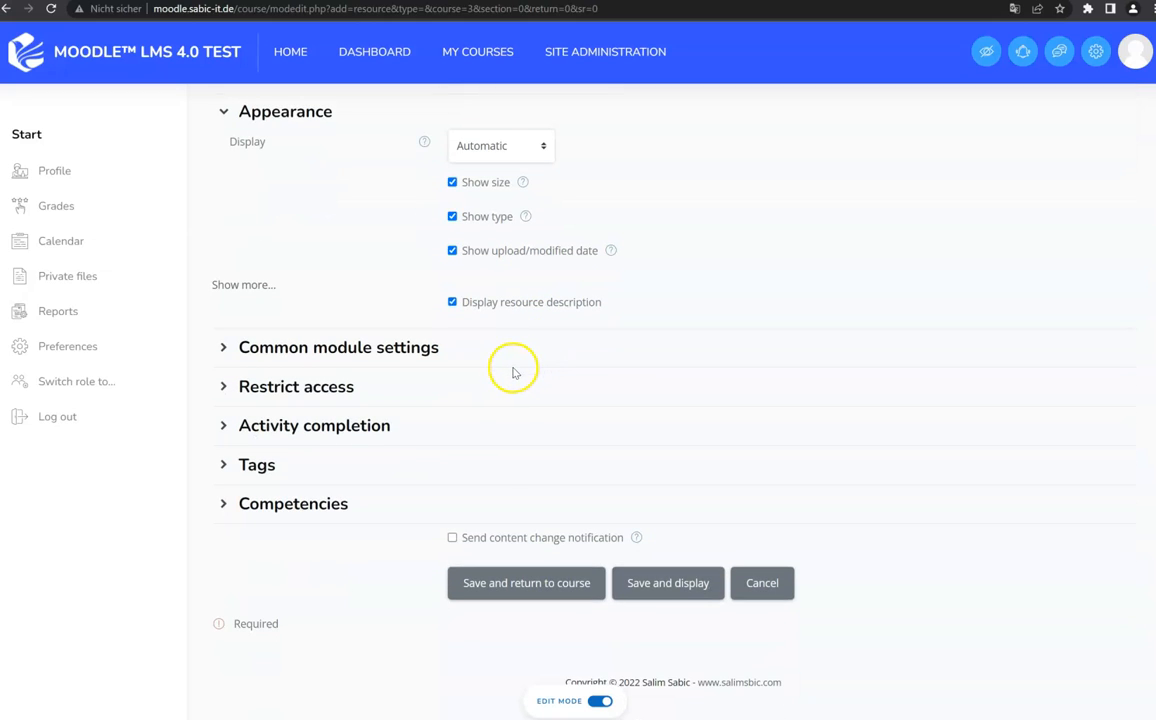
click(341, 352)
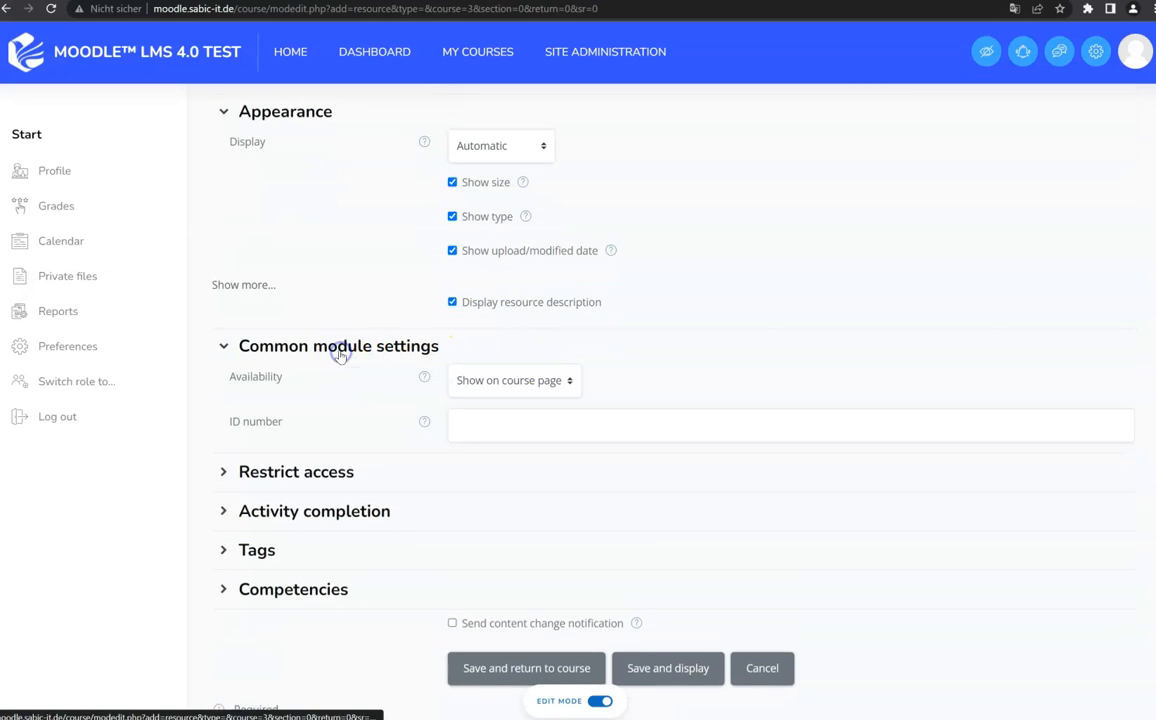
scroll(500, 300, down, 2)
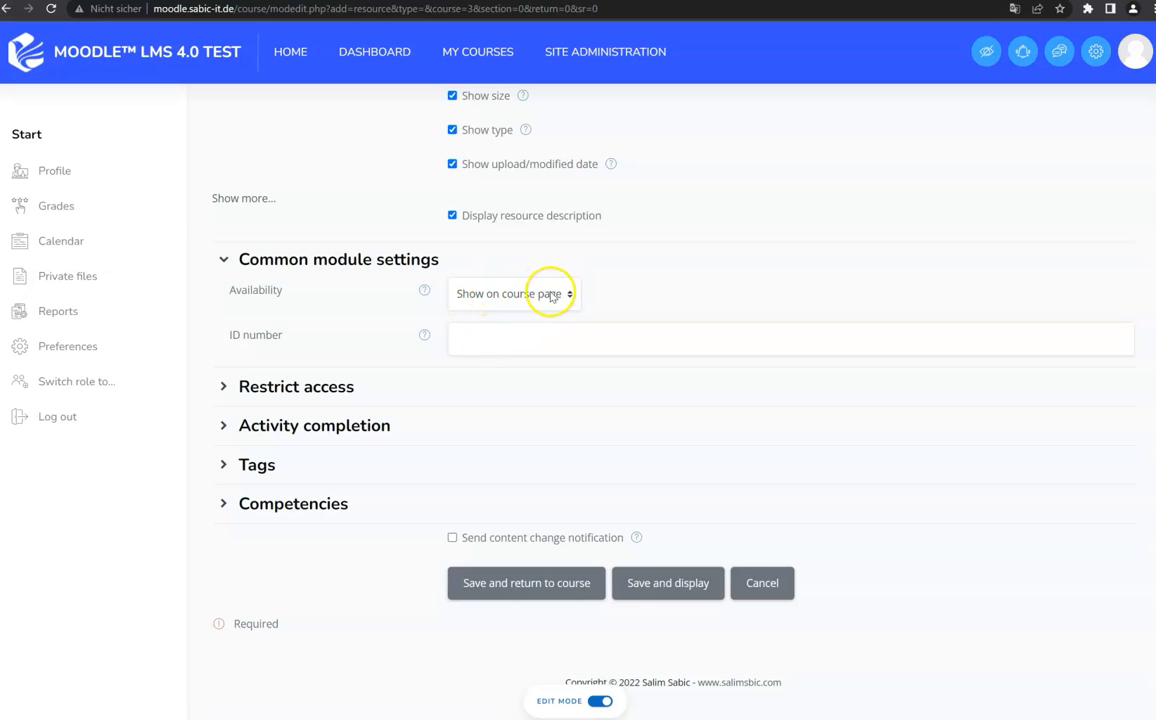
Add an activity completion restriction requiring "Example 1 - File Upload" to be marked complete
click(296, 385)
scroll(318, 334, down, 2)
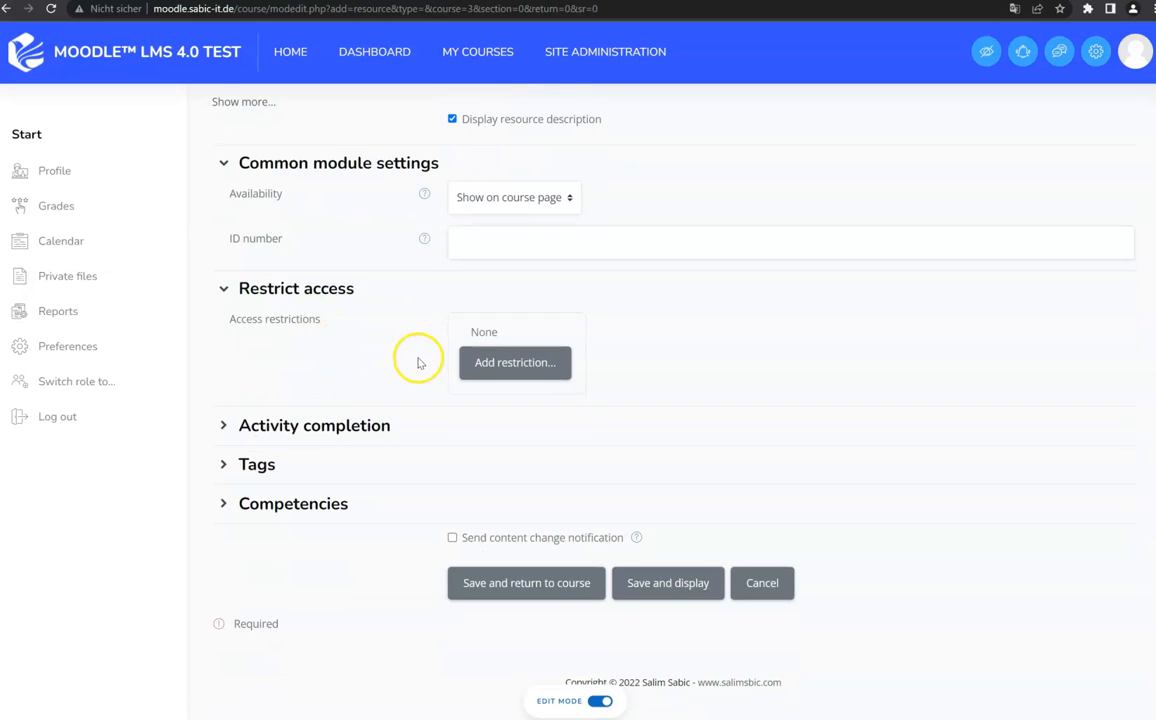
click(479, 366)
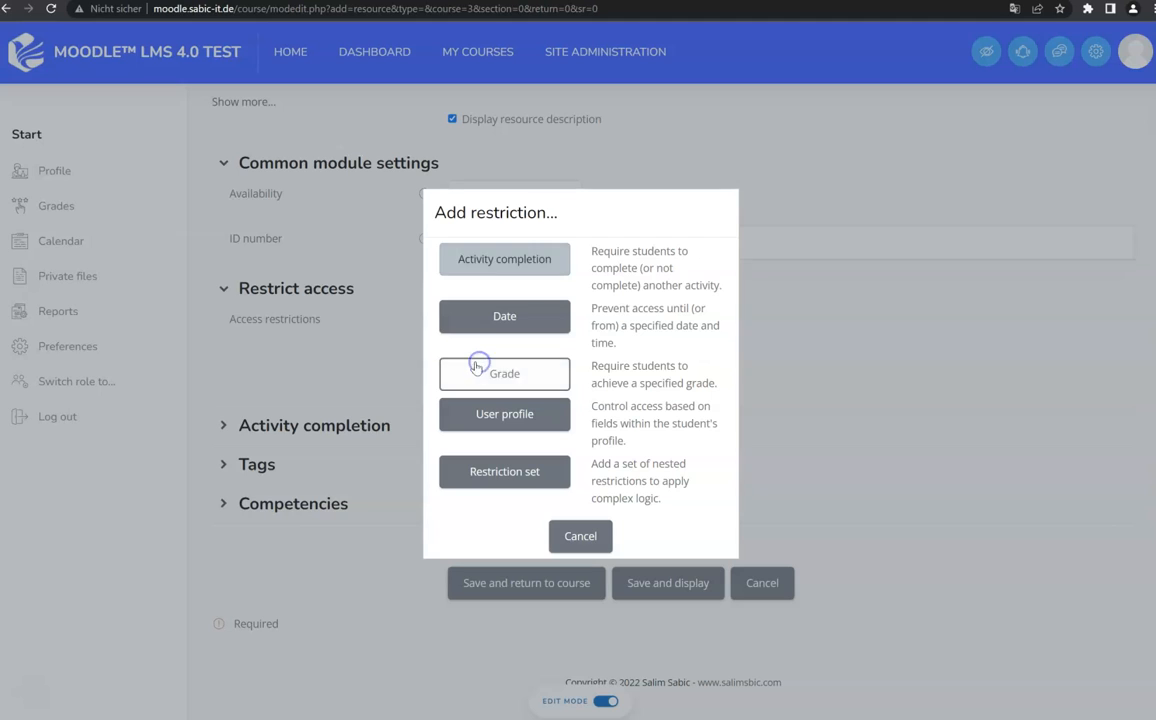
click(545, 263)
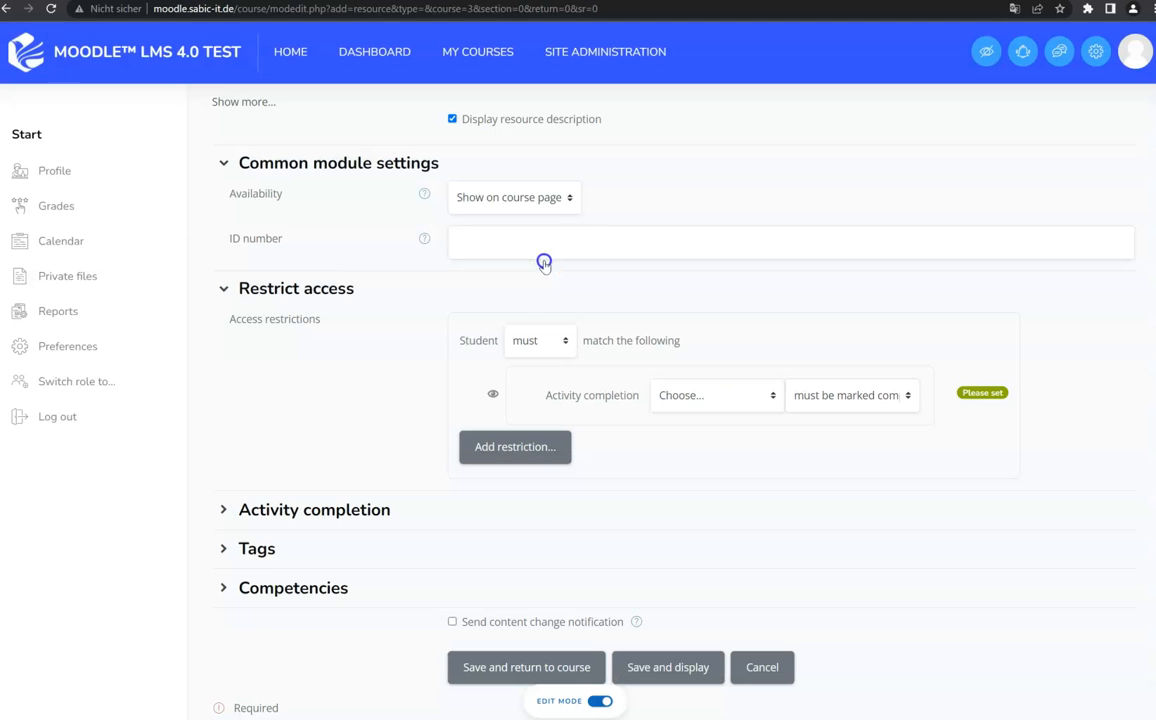
click(714, 390)
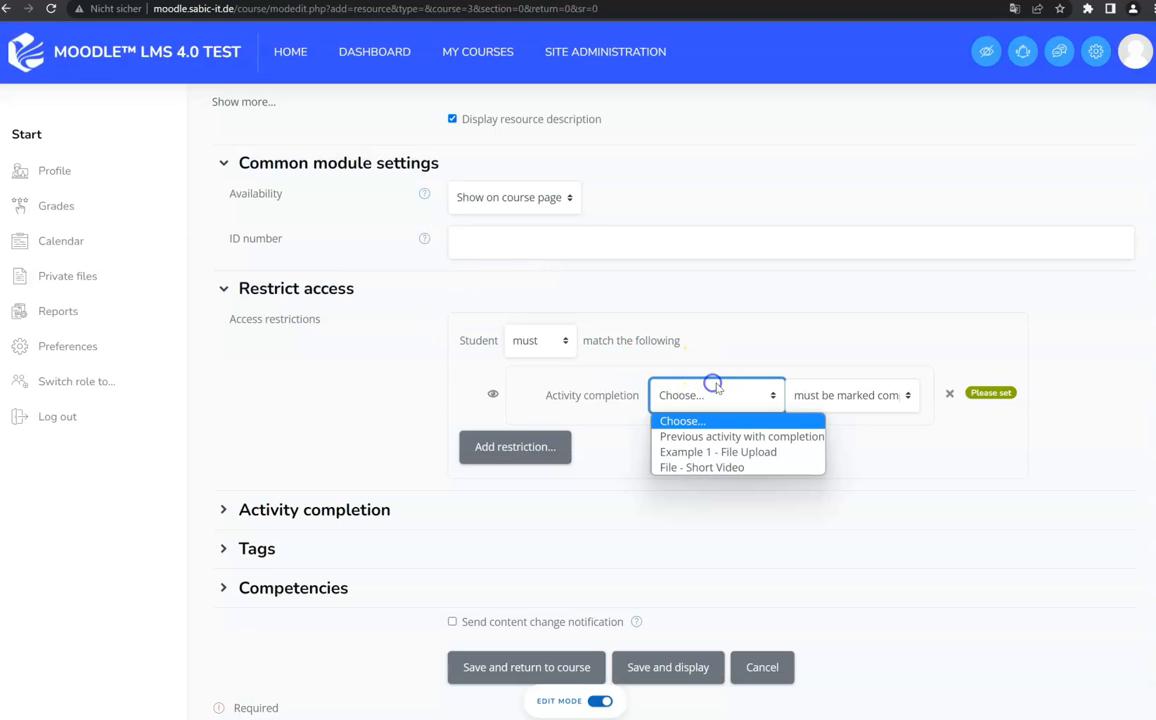
click(705, 452)
Add a second activity completion restriction requiring "File - Short Video" to be marked complete
click(516, 446)
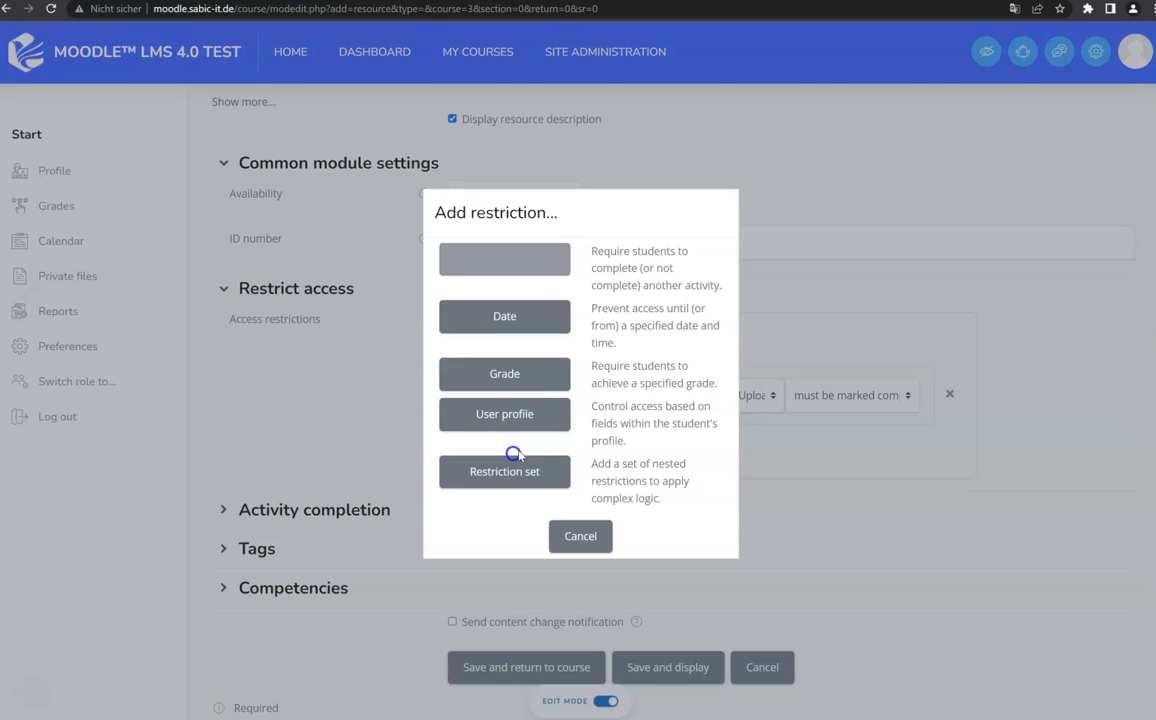
click(526, 268)
click(695, 477)
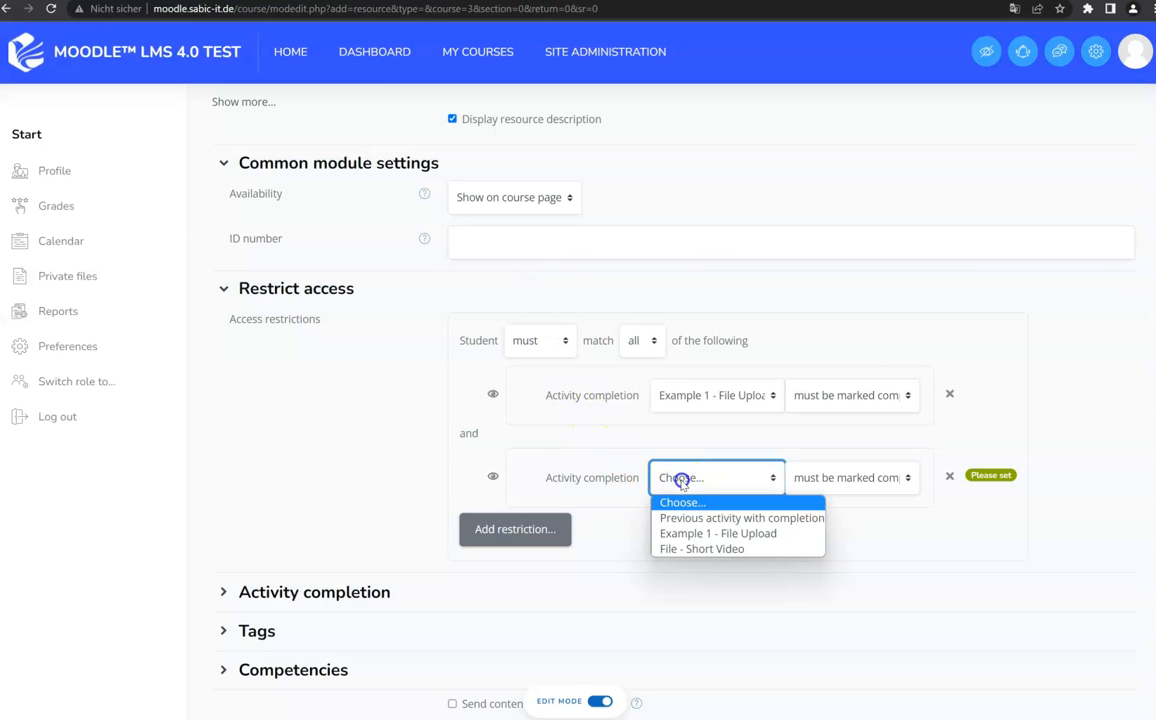
click(704, 547)
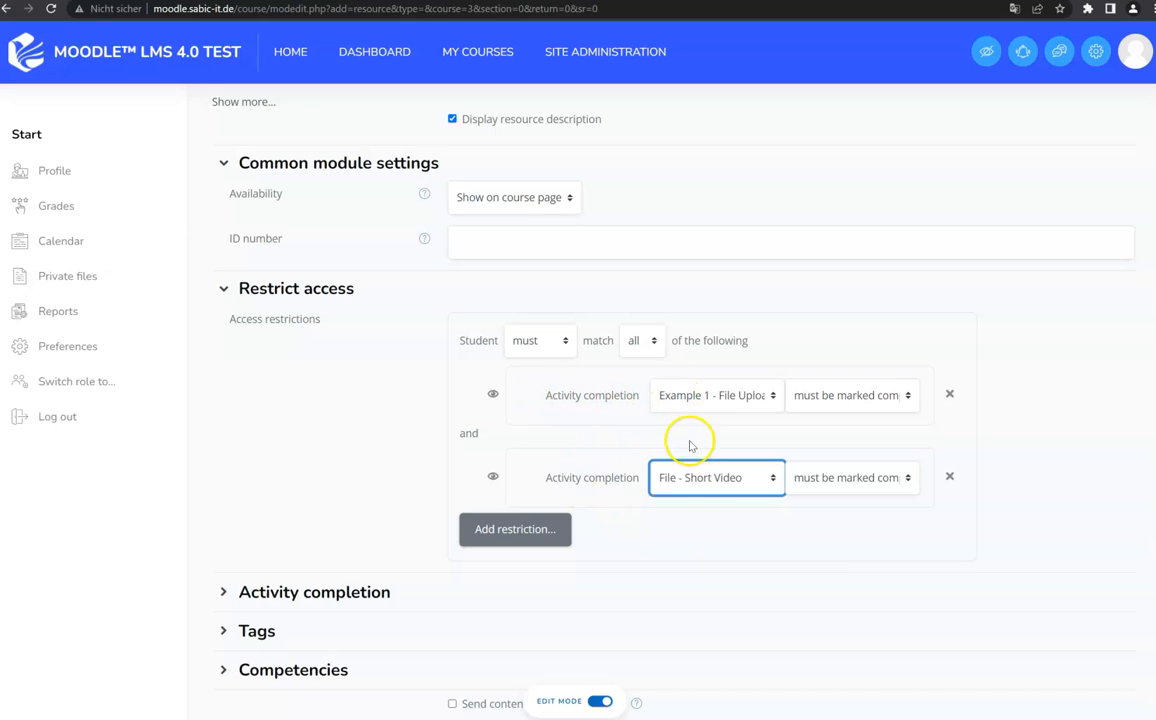
Set completion tracking to "Show activity as complete when conditions are met" and require students to view the Word document resource
scroll(312, 421, down, 2)
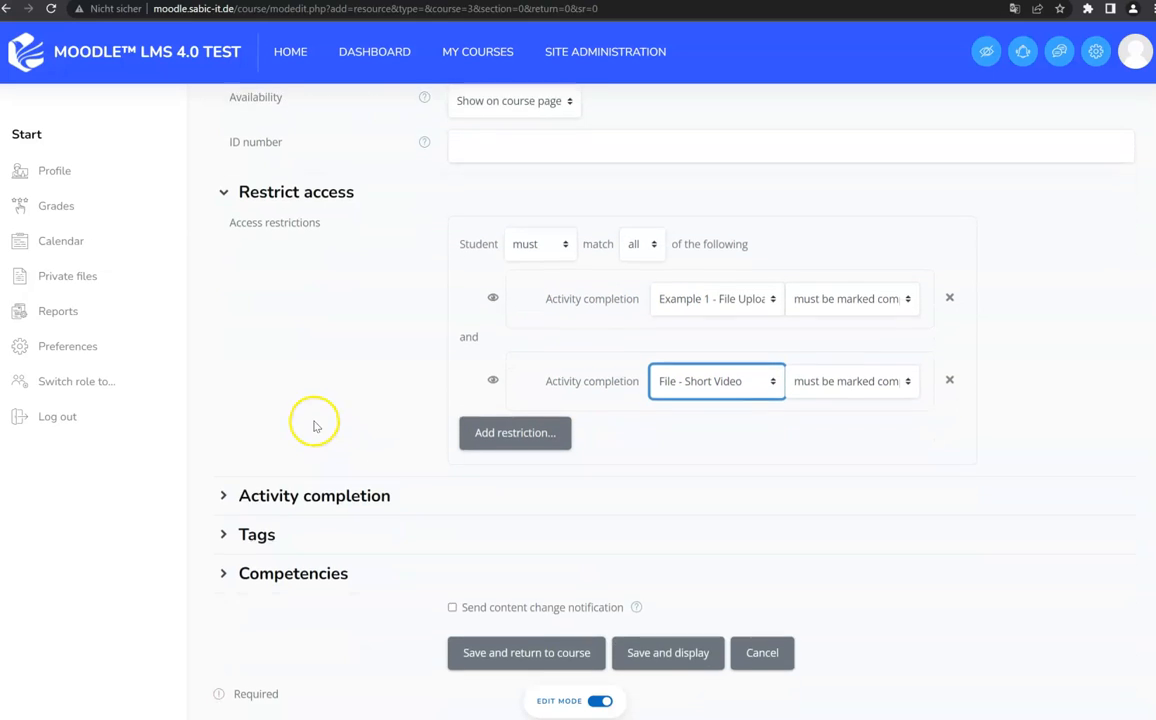
click(313, 490)
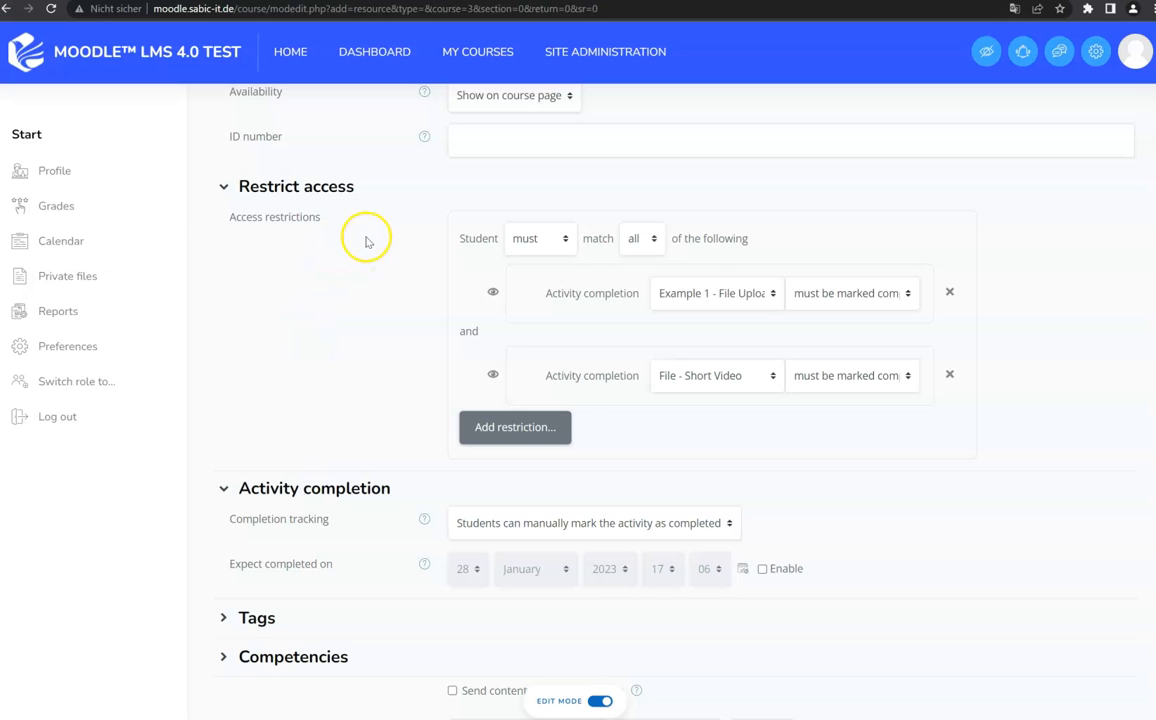
scroll(366, 260, down, 2)
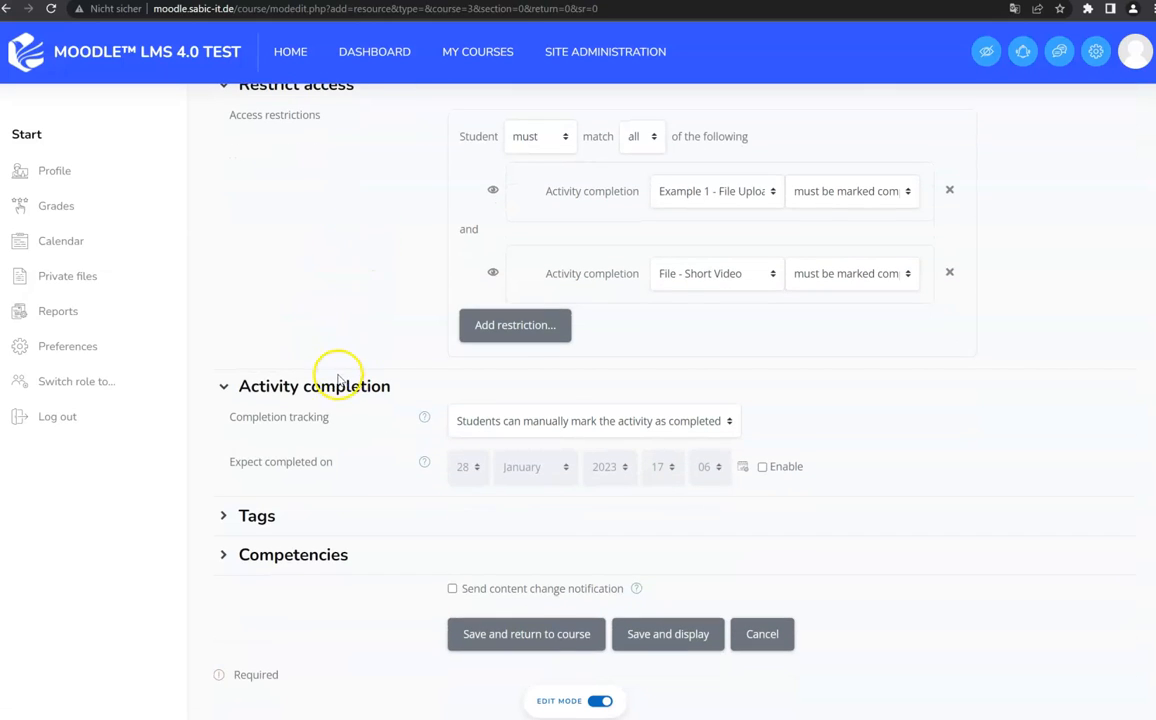
click(511, 420)
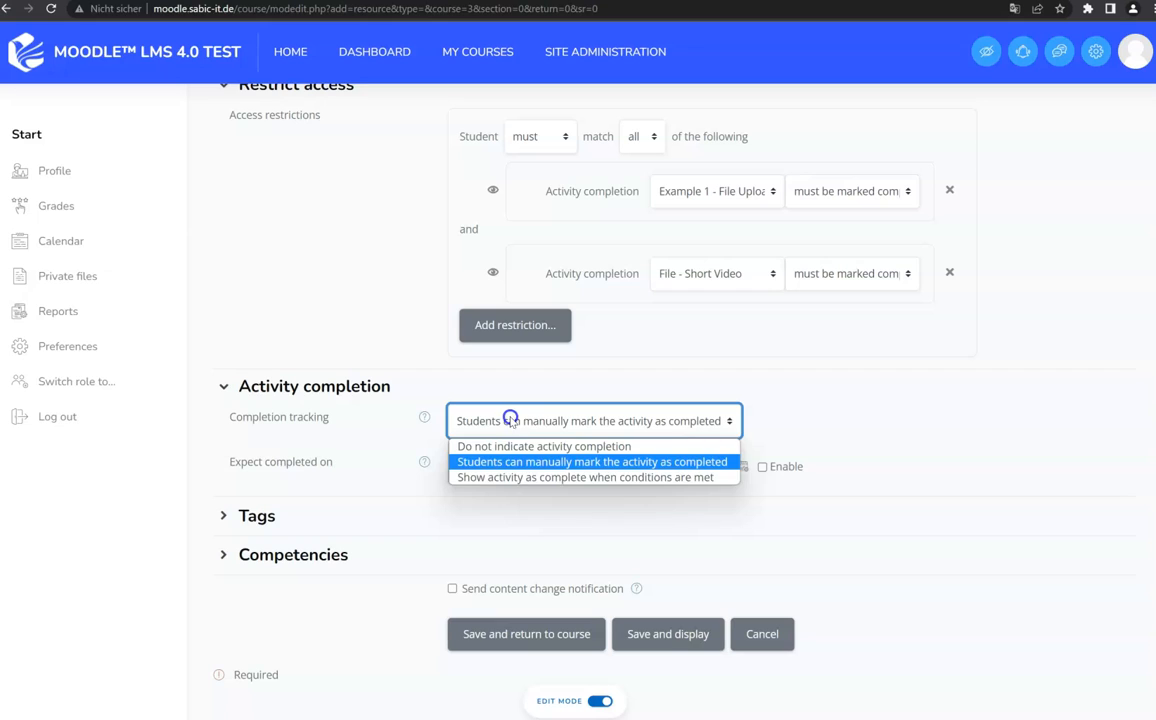
click(481, 478)
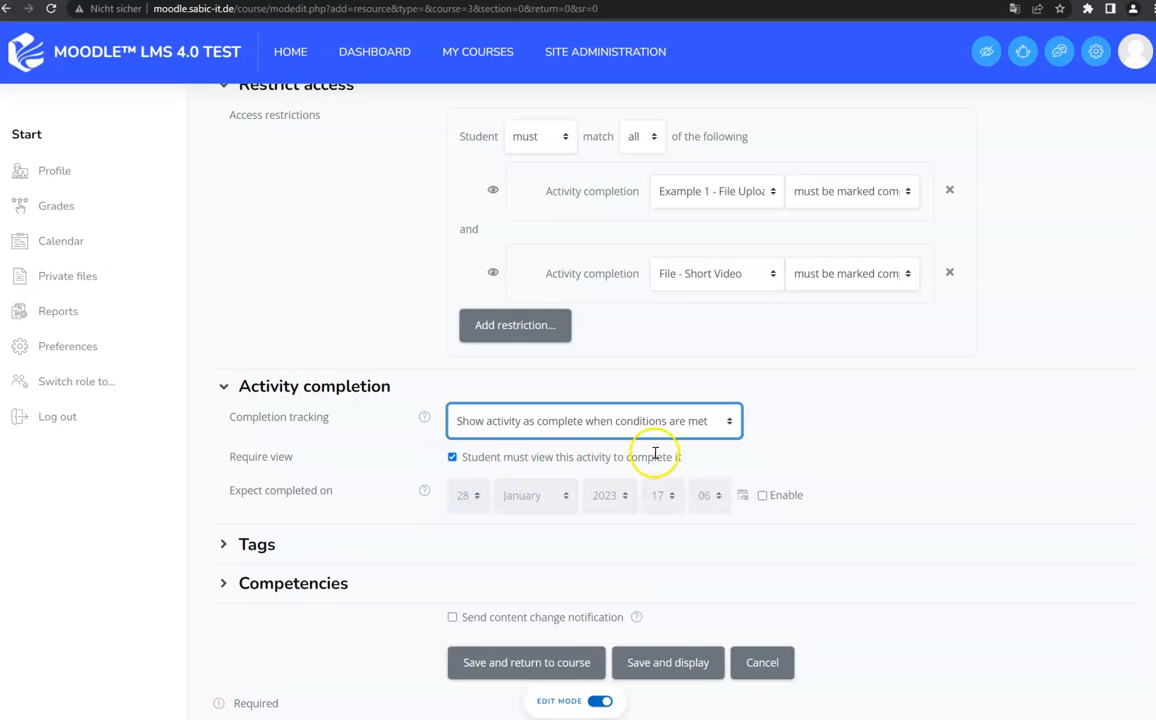
scroll(607, 459, down, 2)
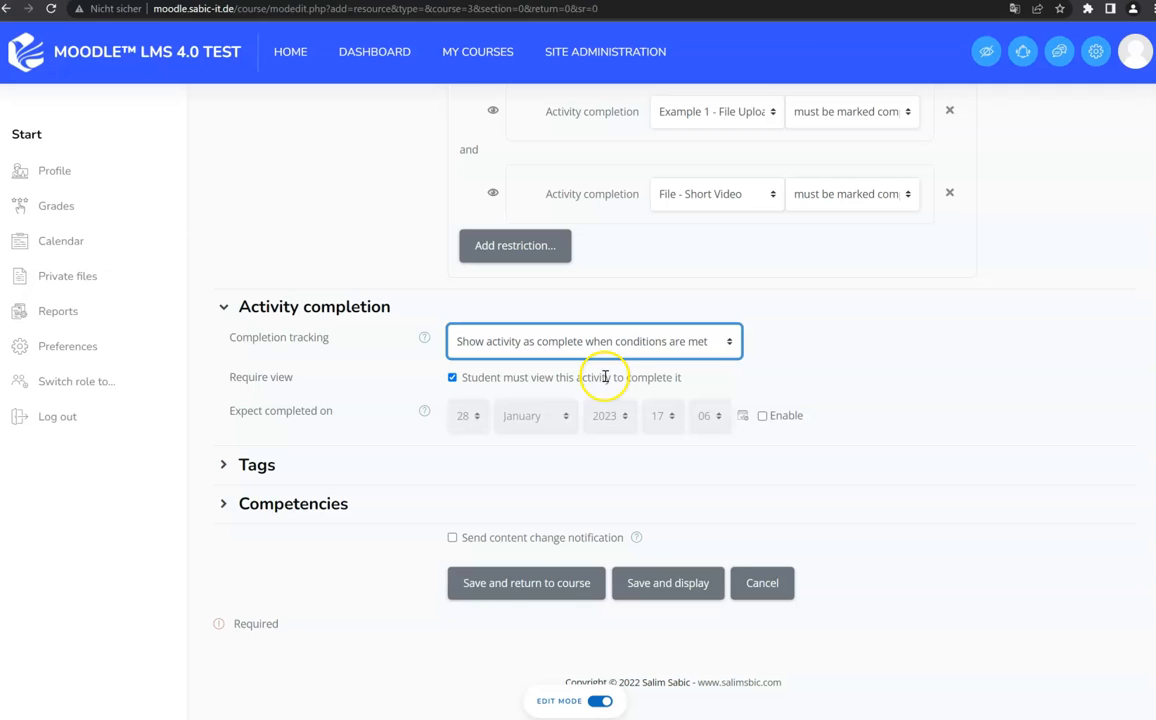
Save the Word document resource, return to the course page and turn editing off
click(584, 580)
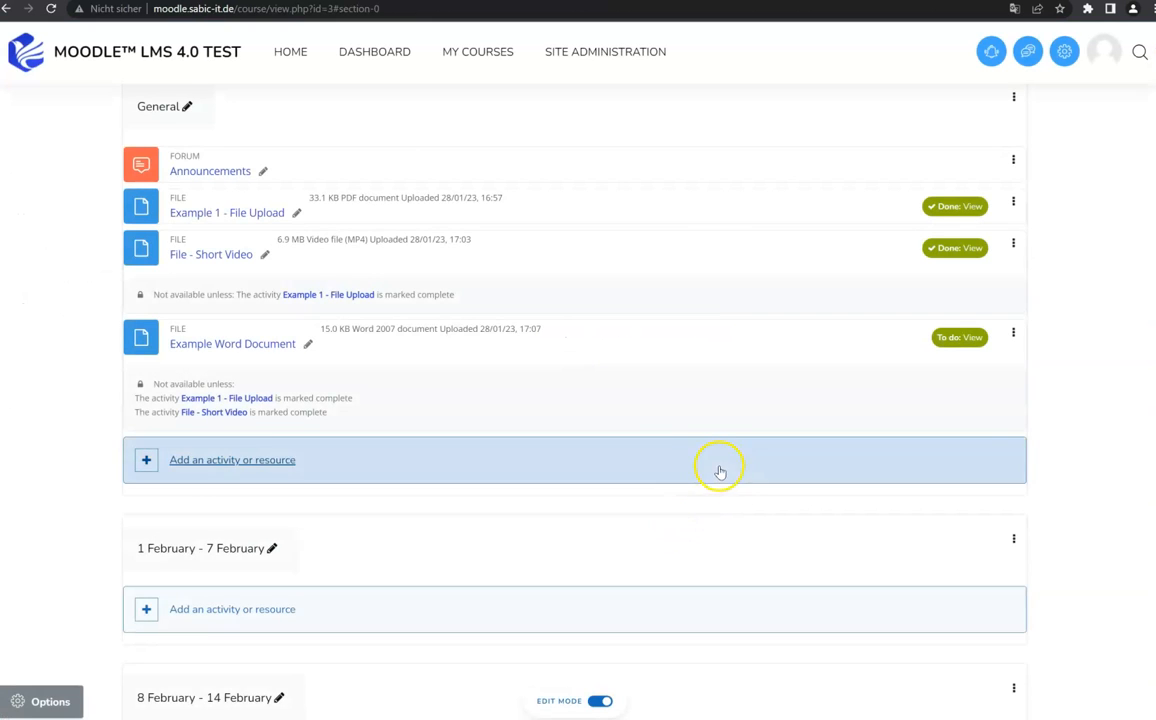
scroll(446, 299, up, 3)
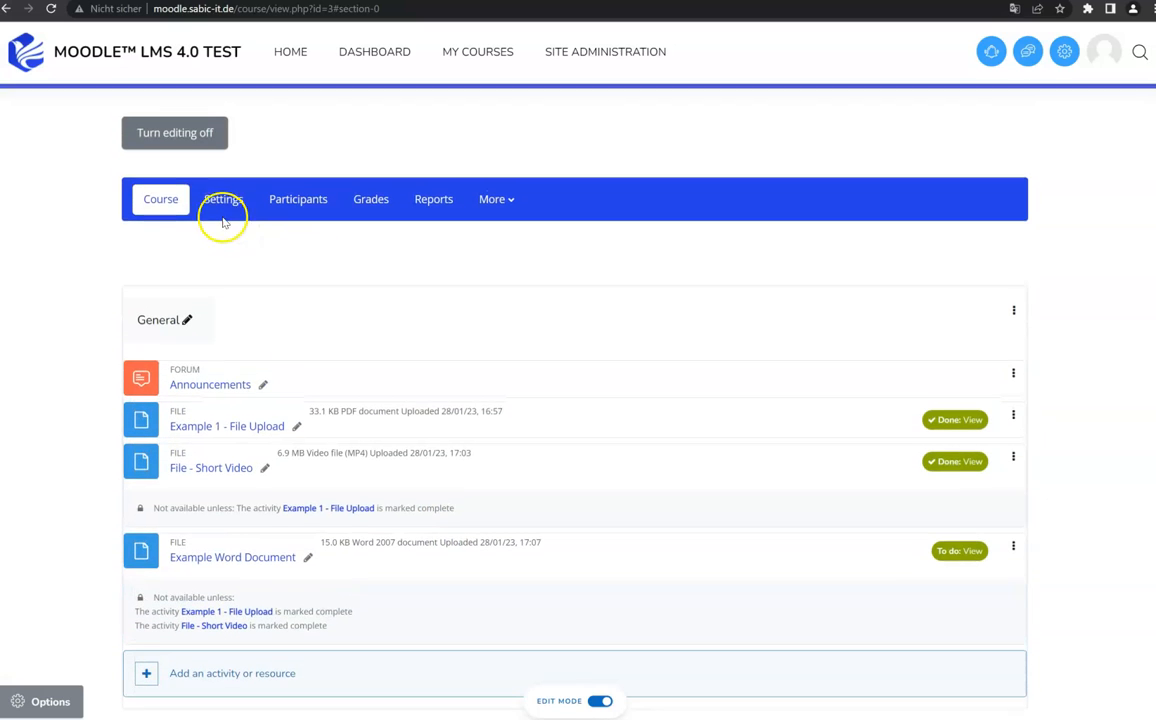
click(184, 140)
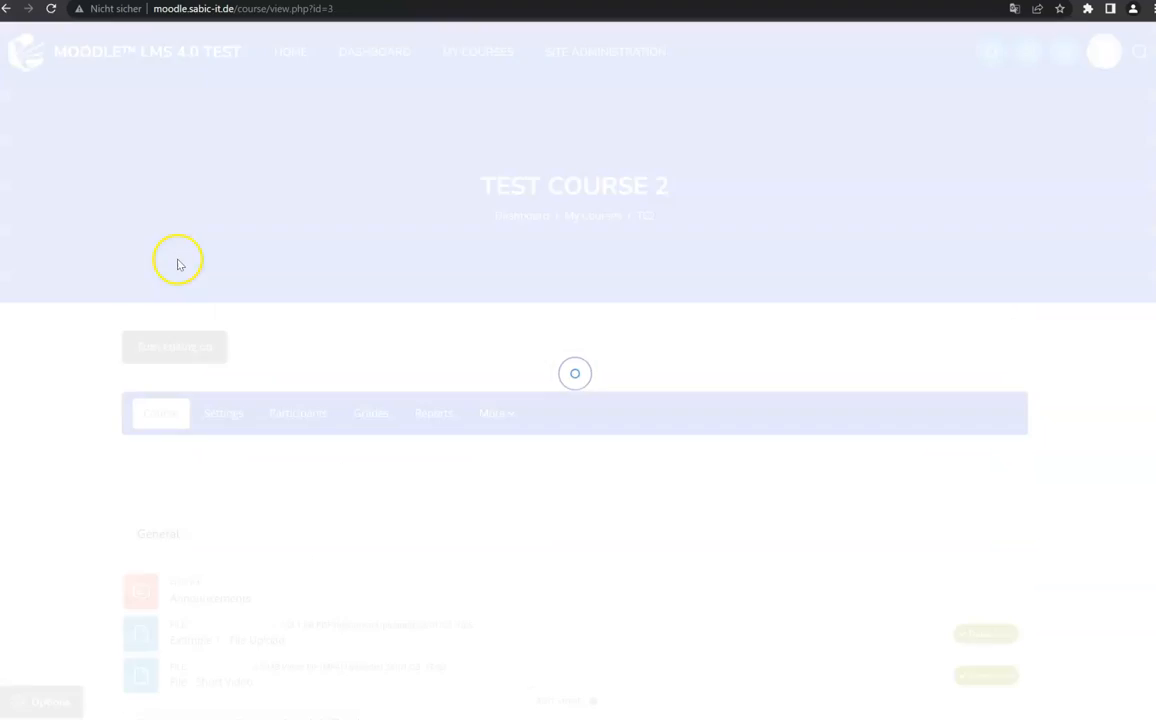
Review the access restrictions listed under "Example Word Document" in the General section and open that resource
scroll(85, 372, down, 5)
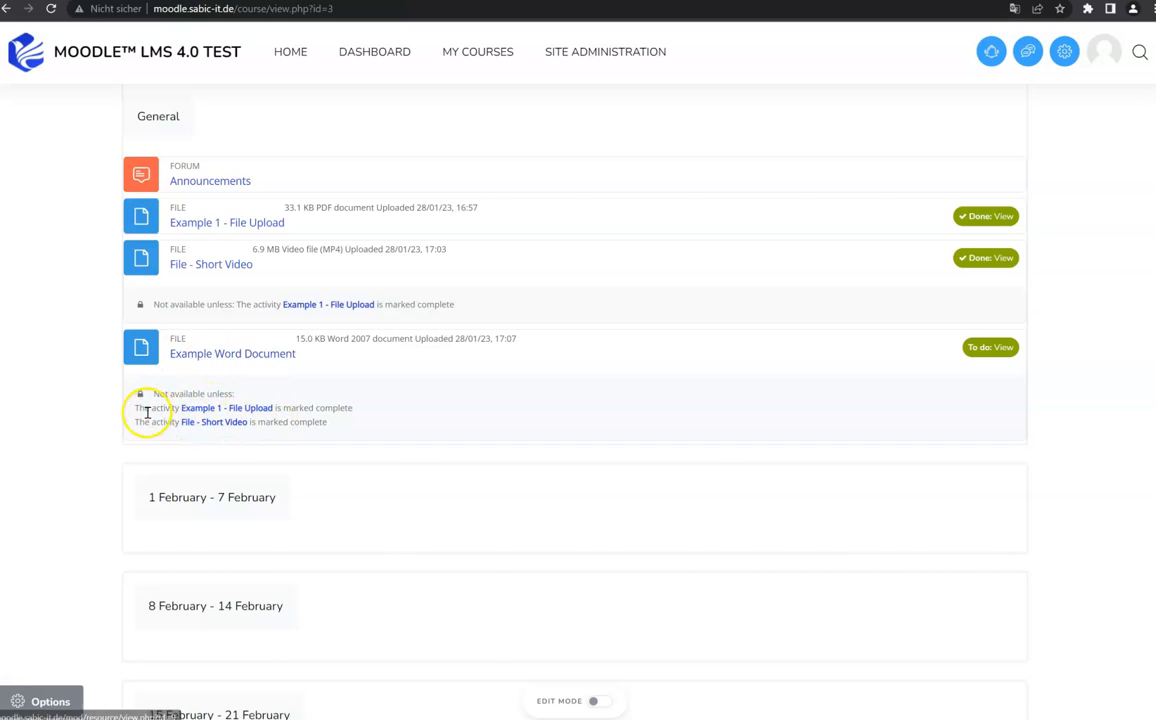
drag(158, 395, 236, 396)
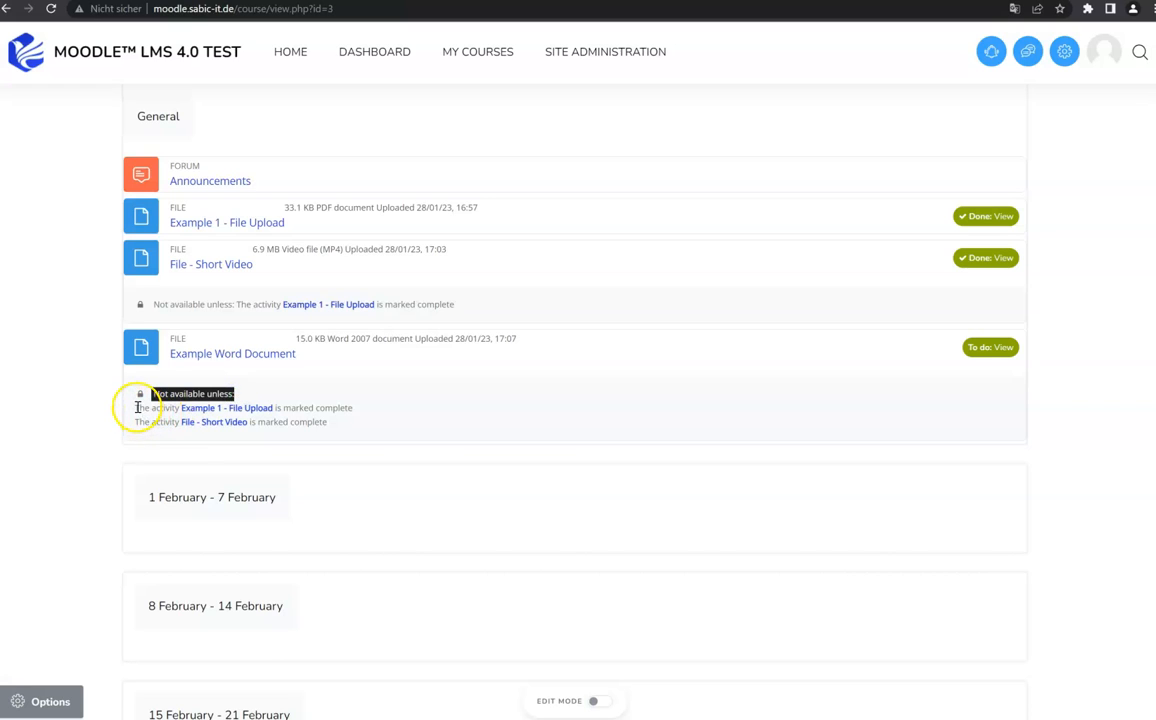
drag(137, 410, 343, 426)
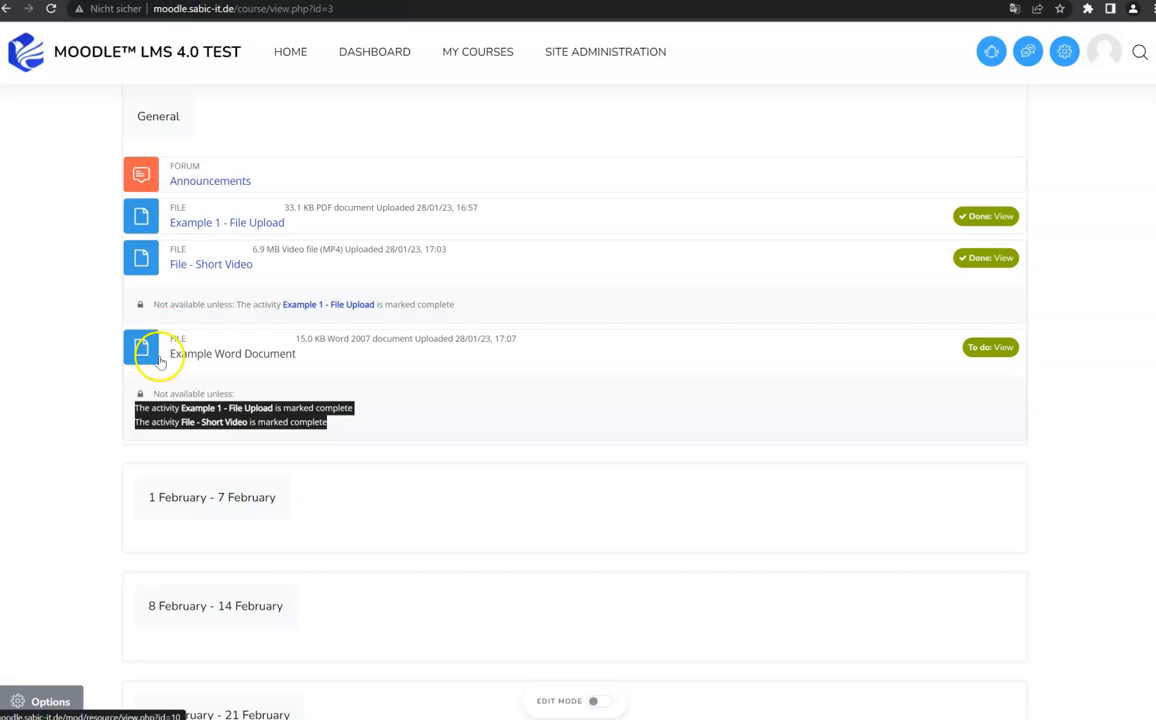
click(88, 380)
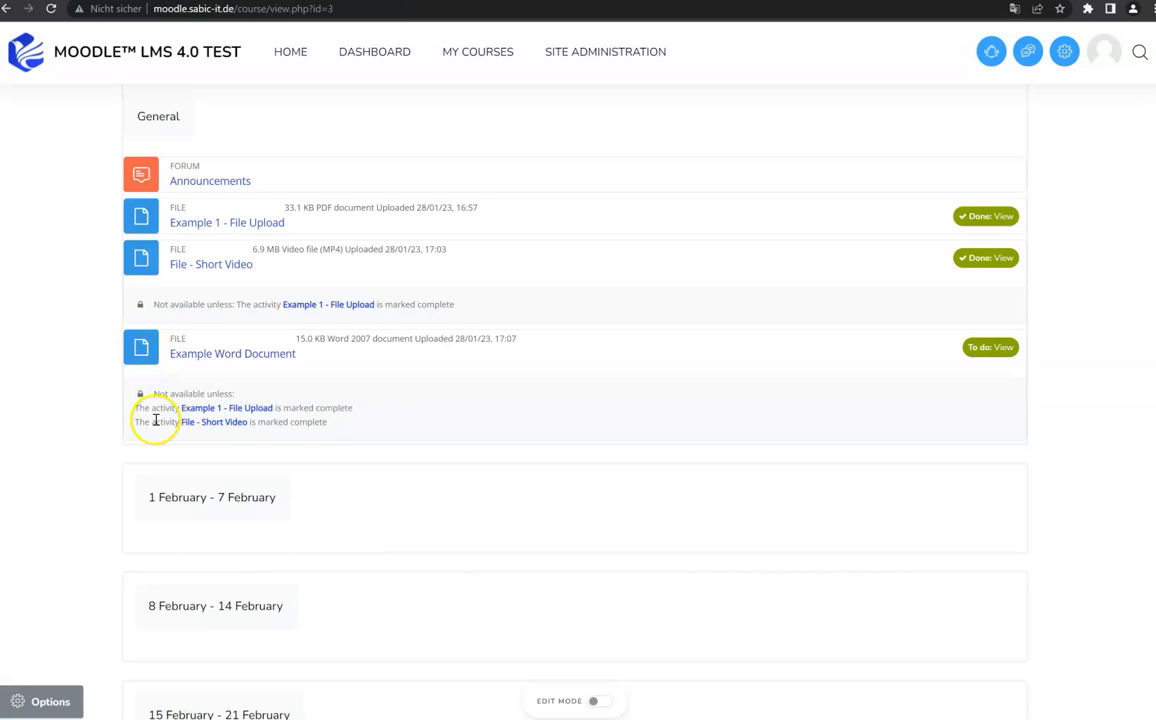
click(255, 355)
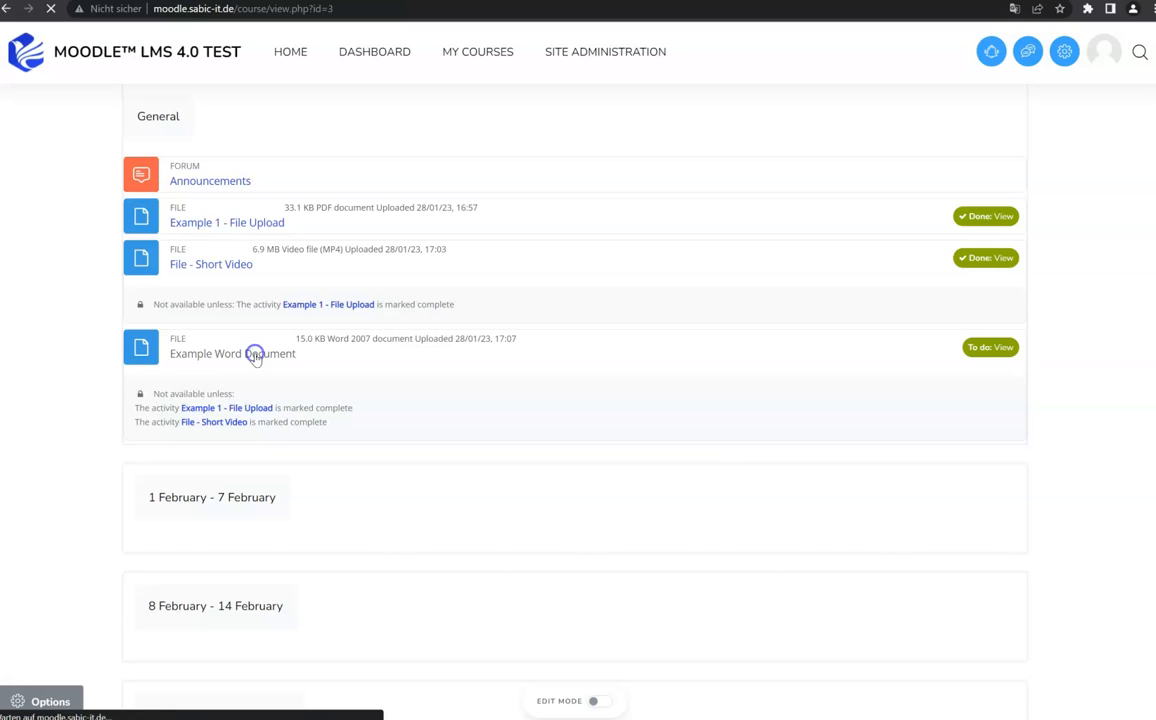